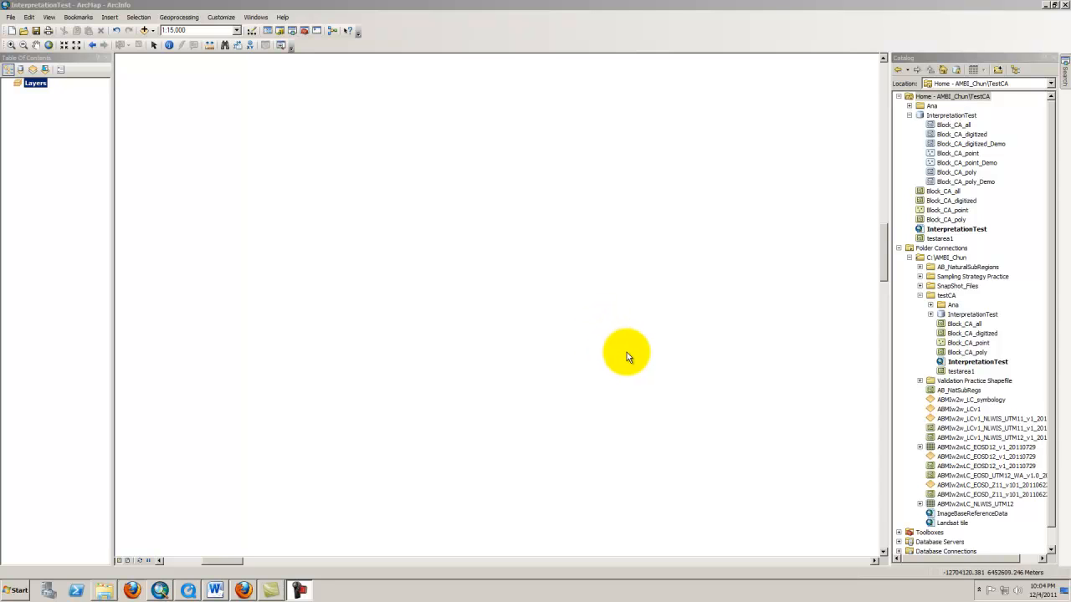
Open the InterpretationTest file geodatabase's properties from the Catalog and switch to its Domains
left_click(160, 592)
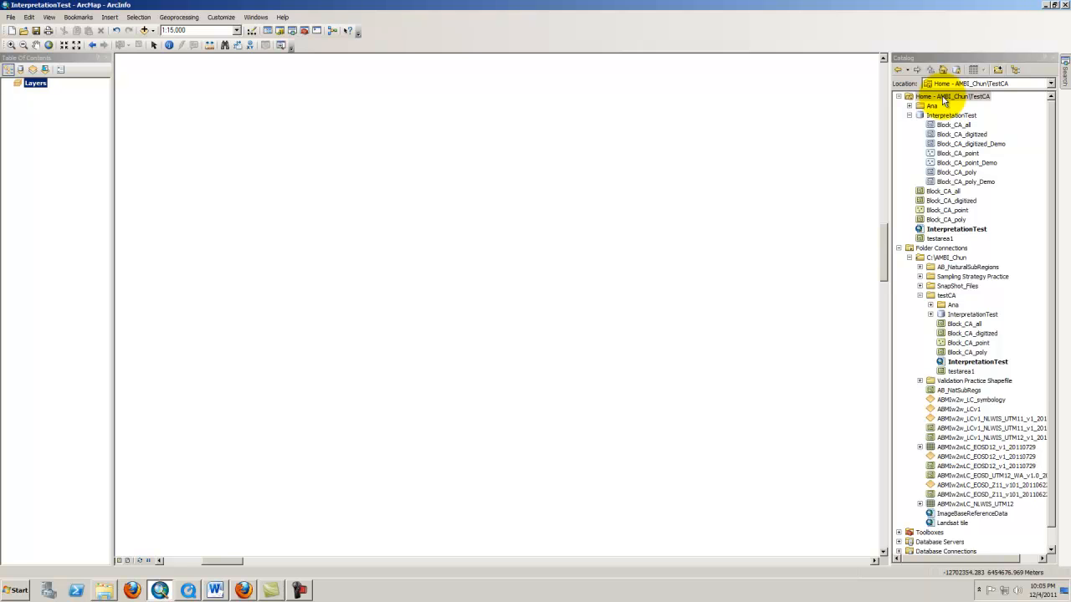
right_click(944, 101)
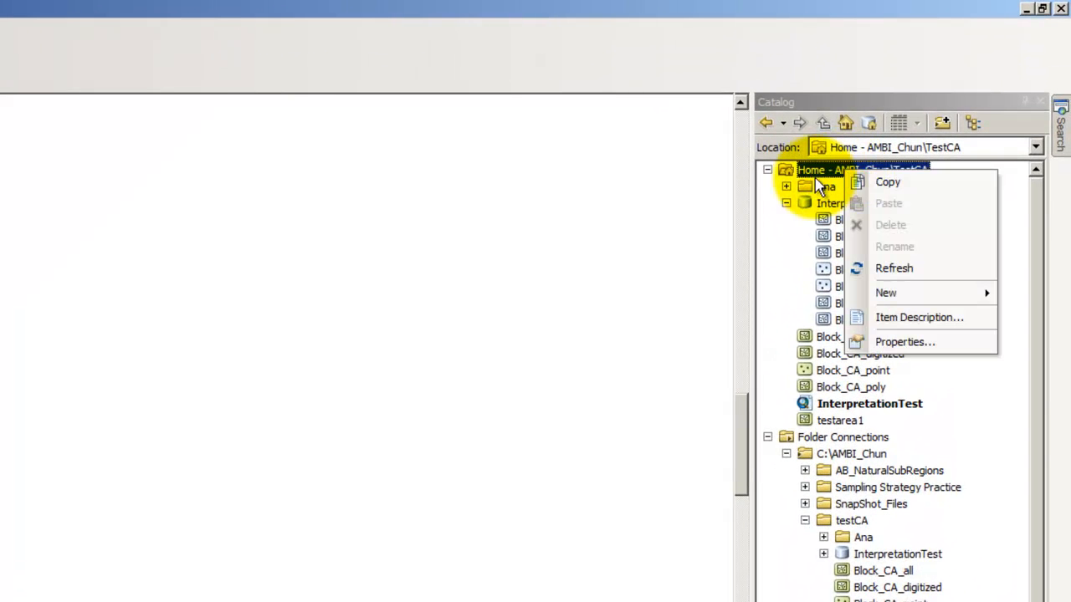
mouse_move(870, 297)
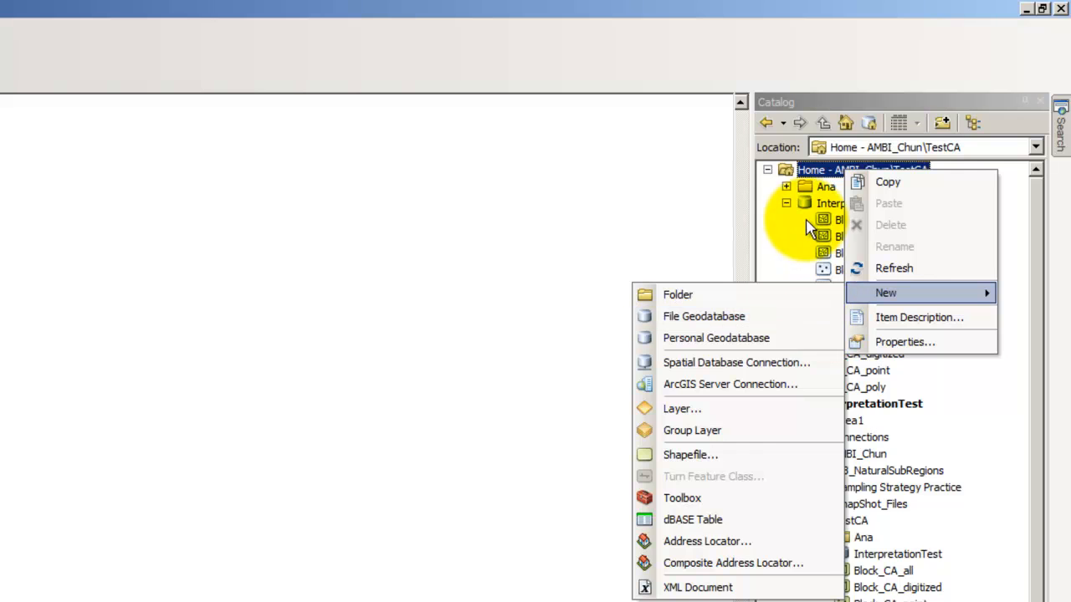
left_click(820, 204)
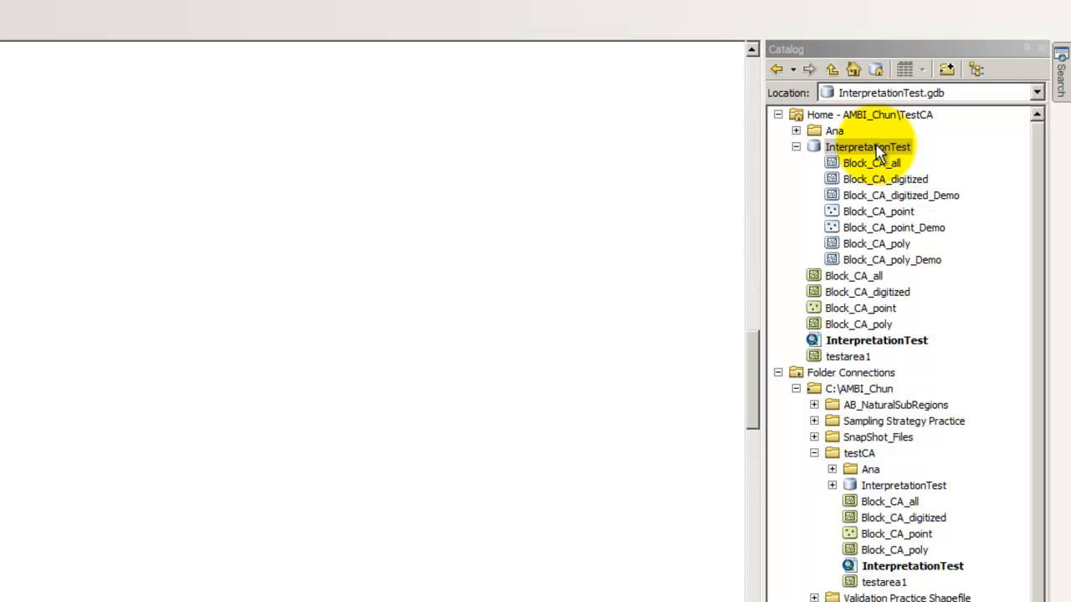
right_click(877, 149)
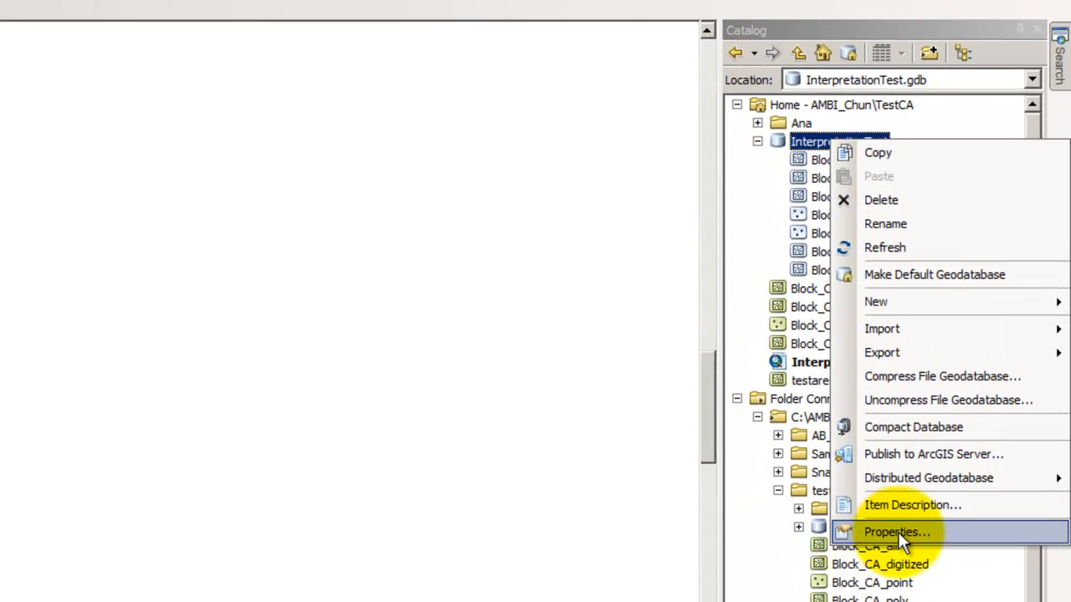
left_click(898, 532)
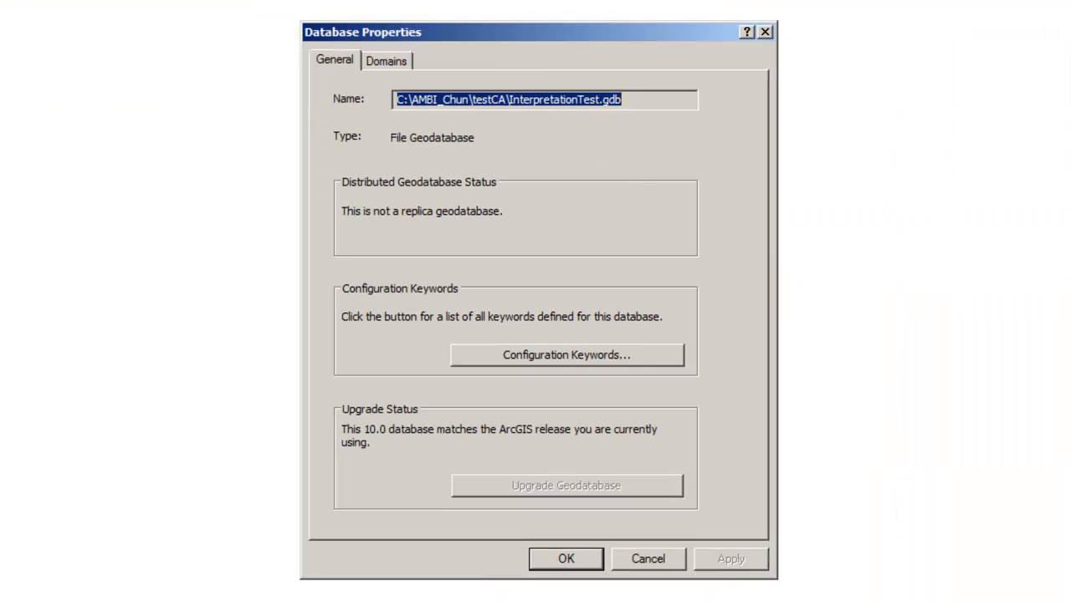
left_click(374, 55)
Add a new domain named LC_corr with the description LC_corr
left_click(439, 132)
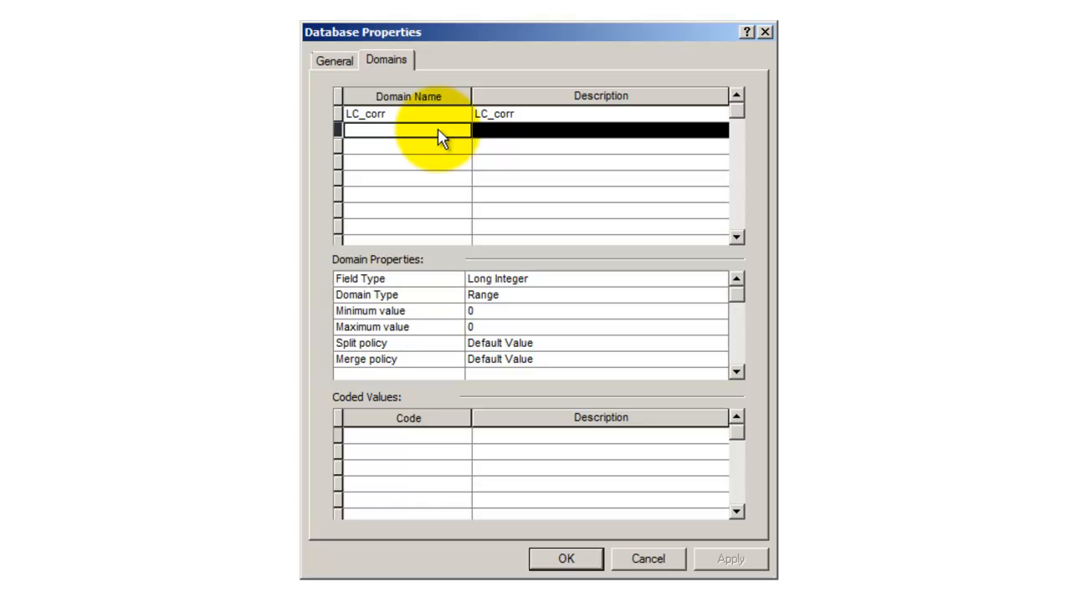
left_click(436, 120)
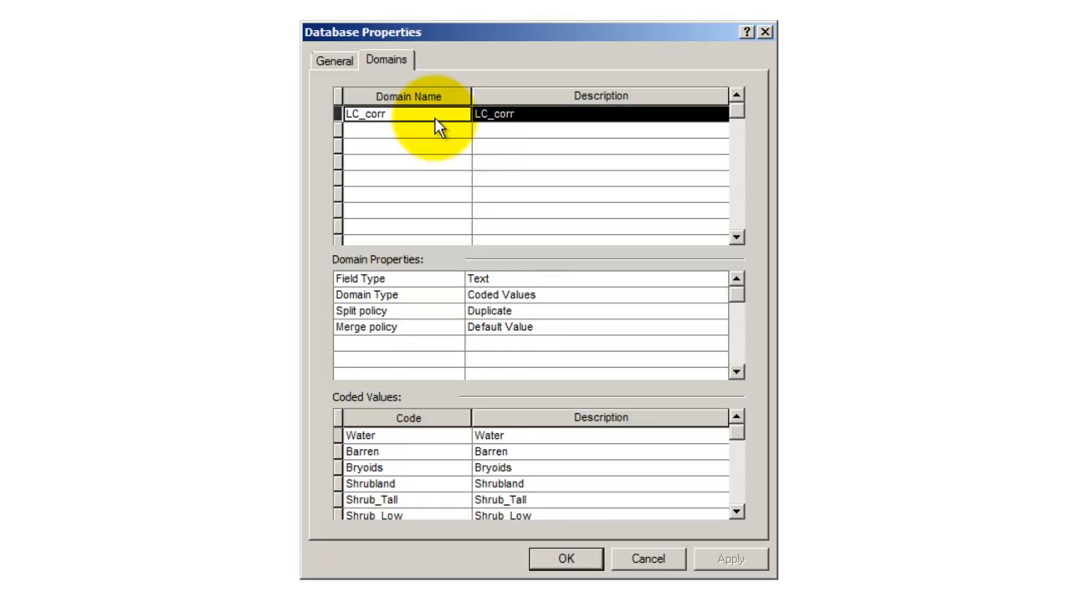
left_click(432, 131)
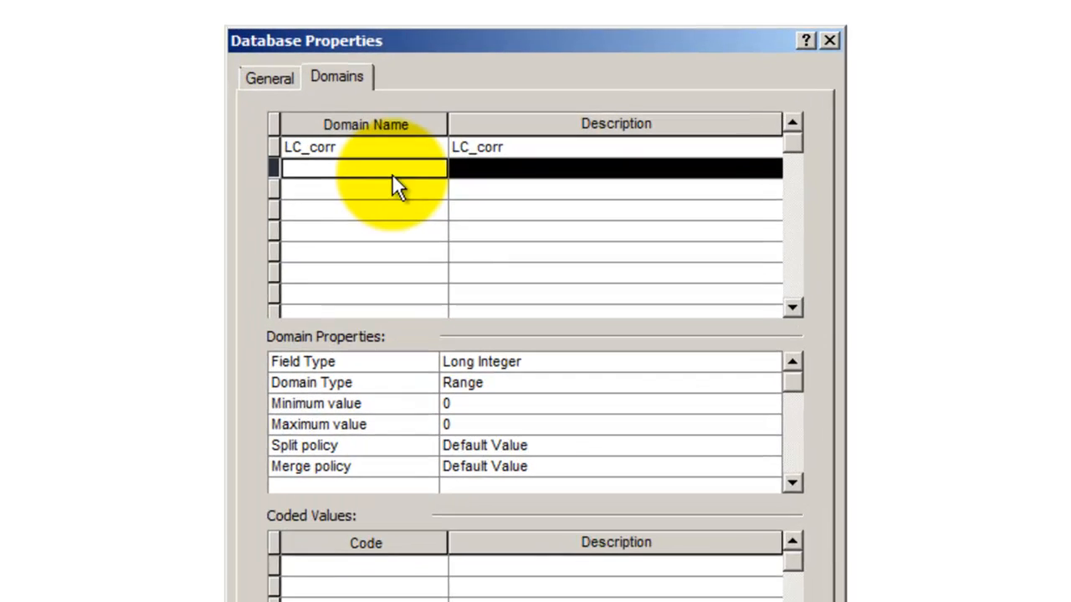
type("LC")
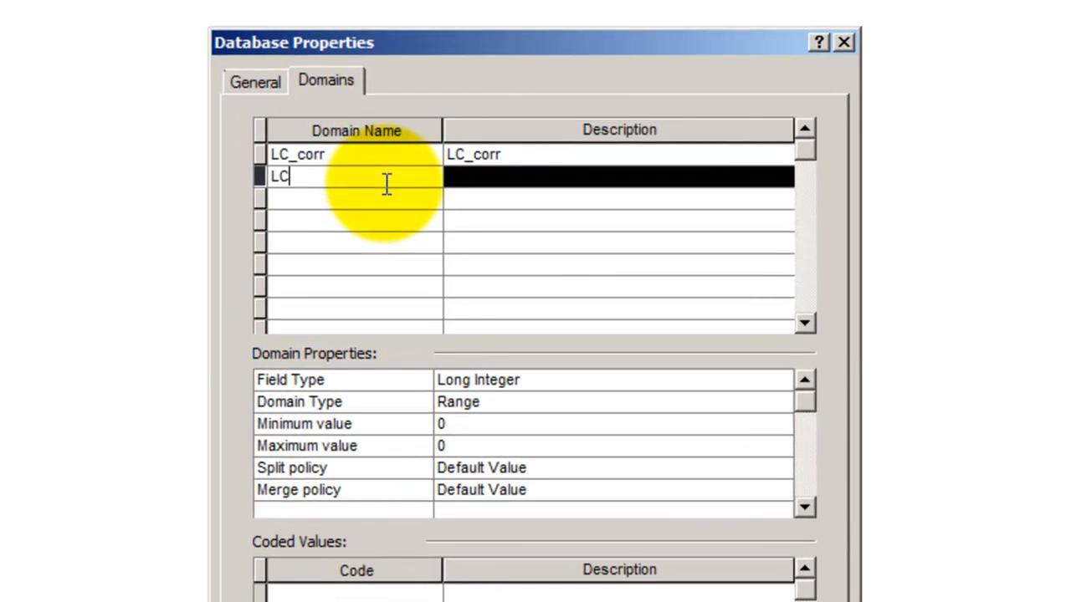
type("_corr")
left_click(471, 183)
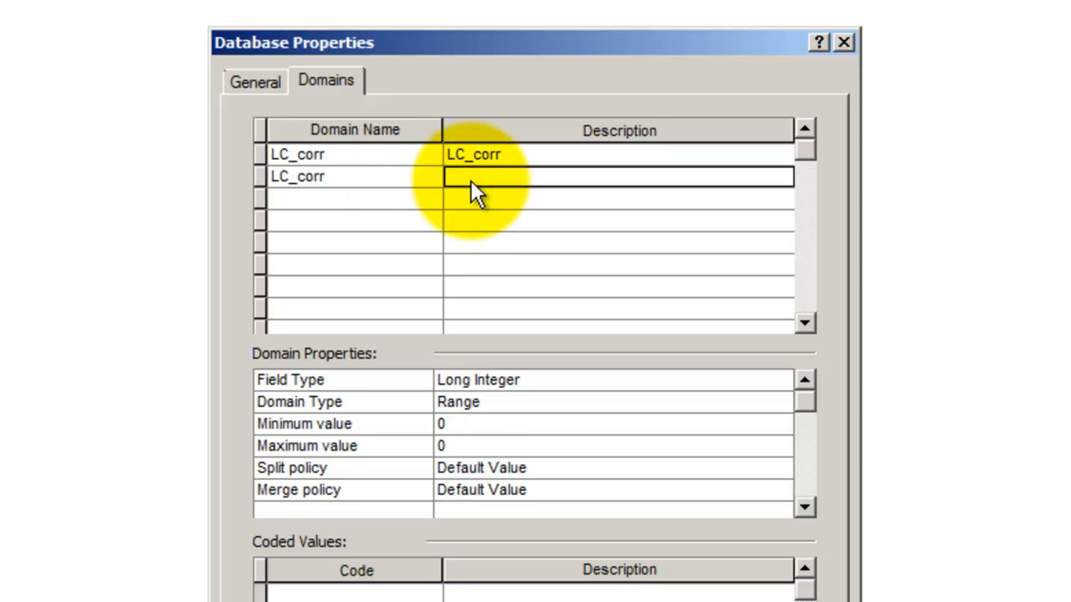
type("LC_corr")
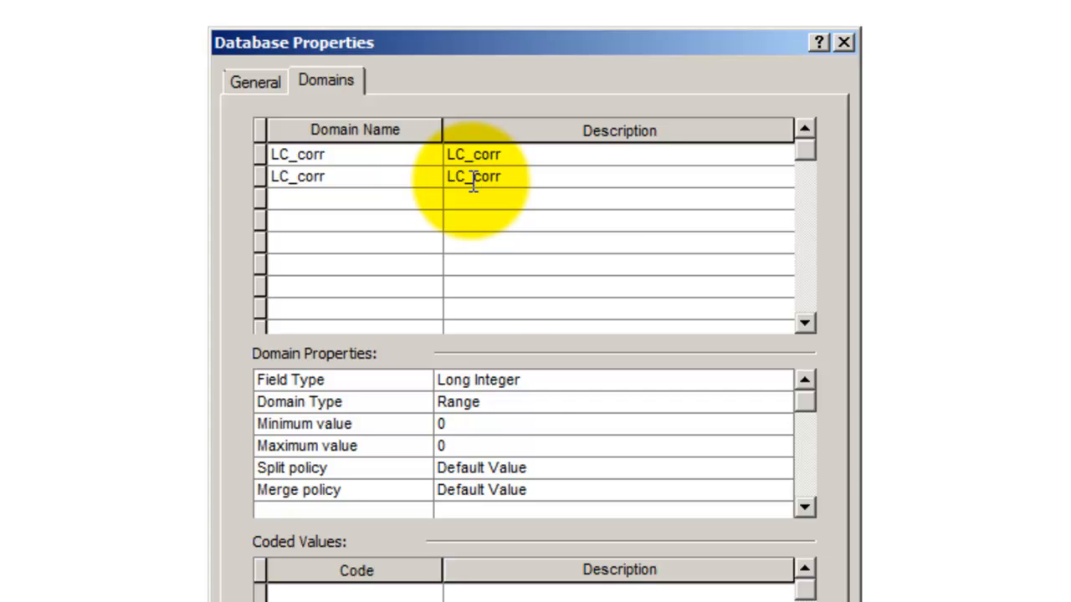
Configure the new domain as a Text field type with Coded Values domain type and Duplicate split policy
left_click(513, 378)
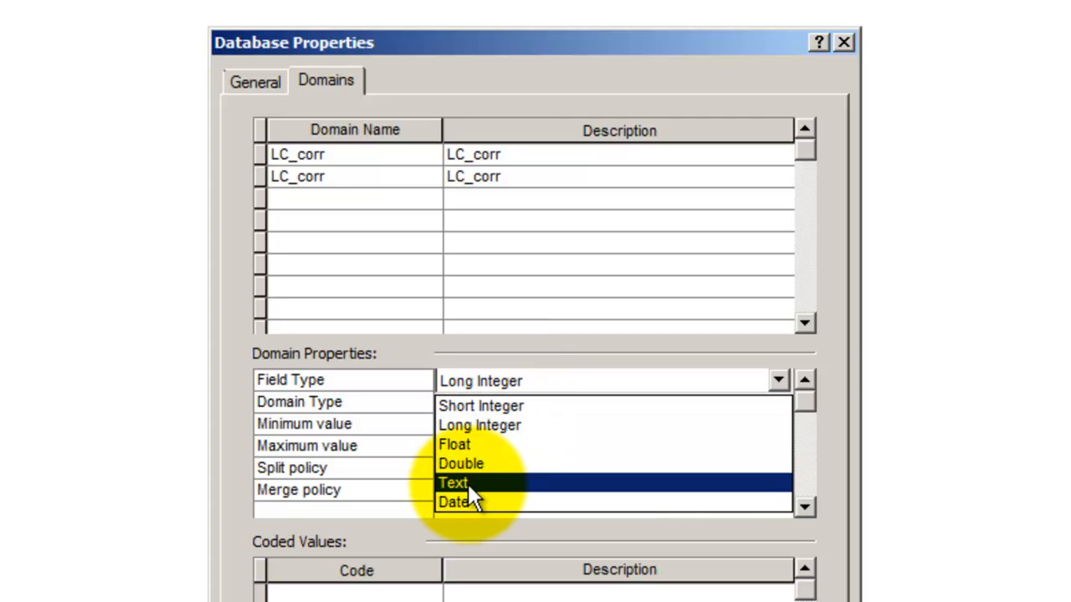
left_click(467, 483)
left_click(525, 404)
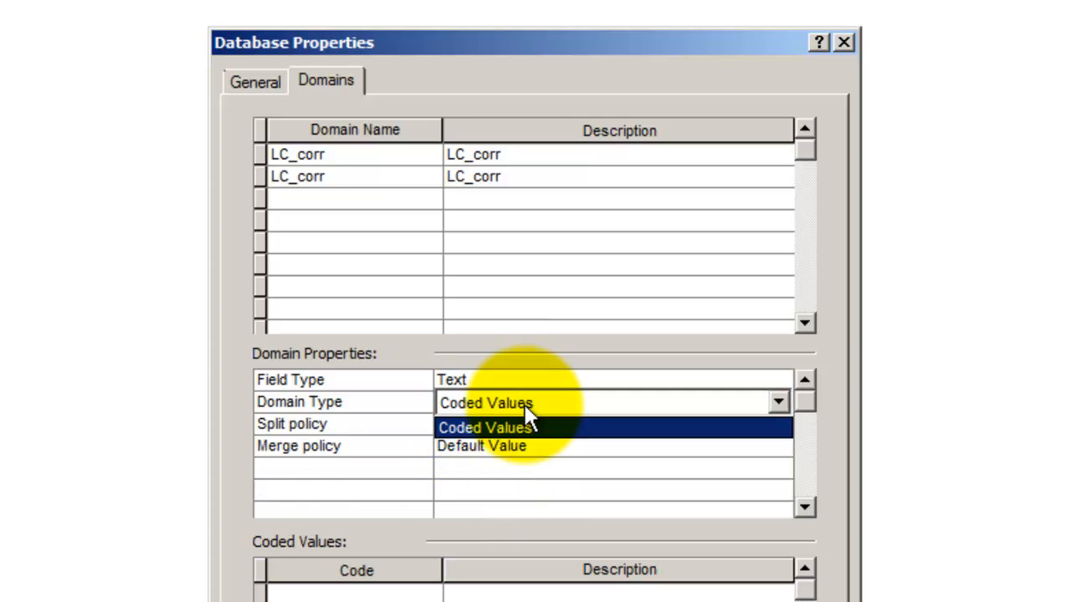
left_click(519, 426)
left_click(519, 426)
left_click(519, 426)
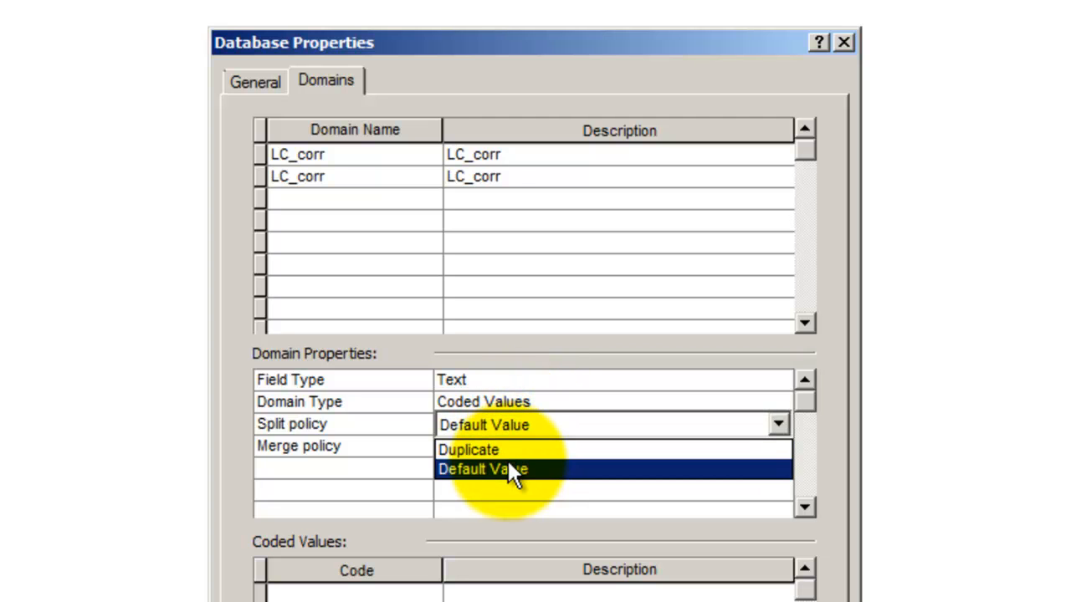
left_click(508, 454)
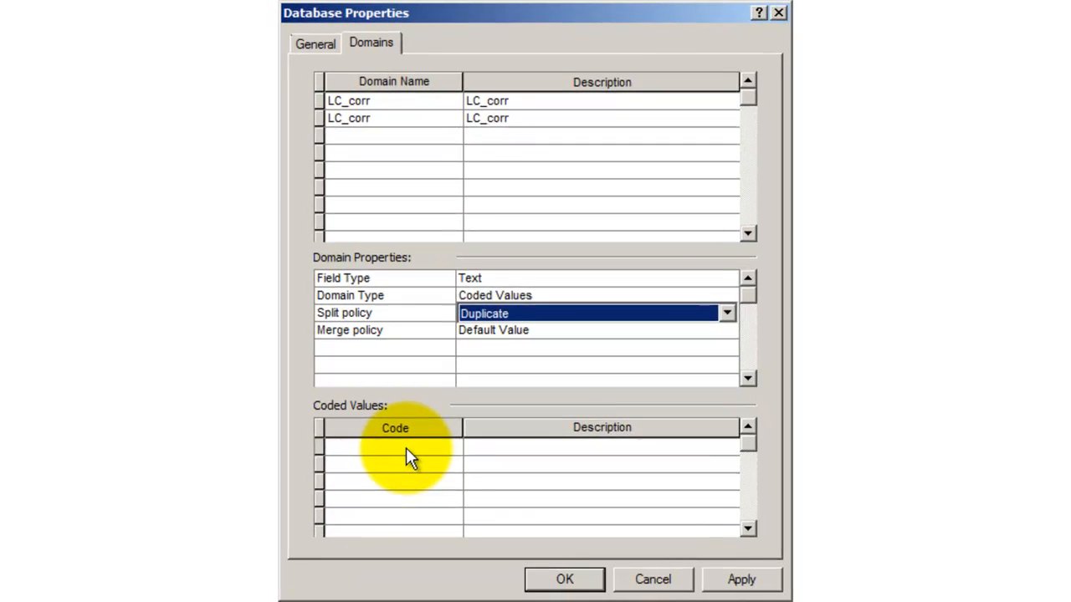
left_click(407, 450)
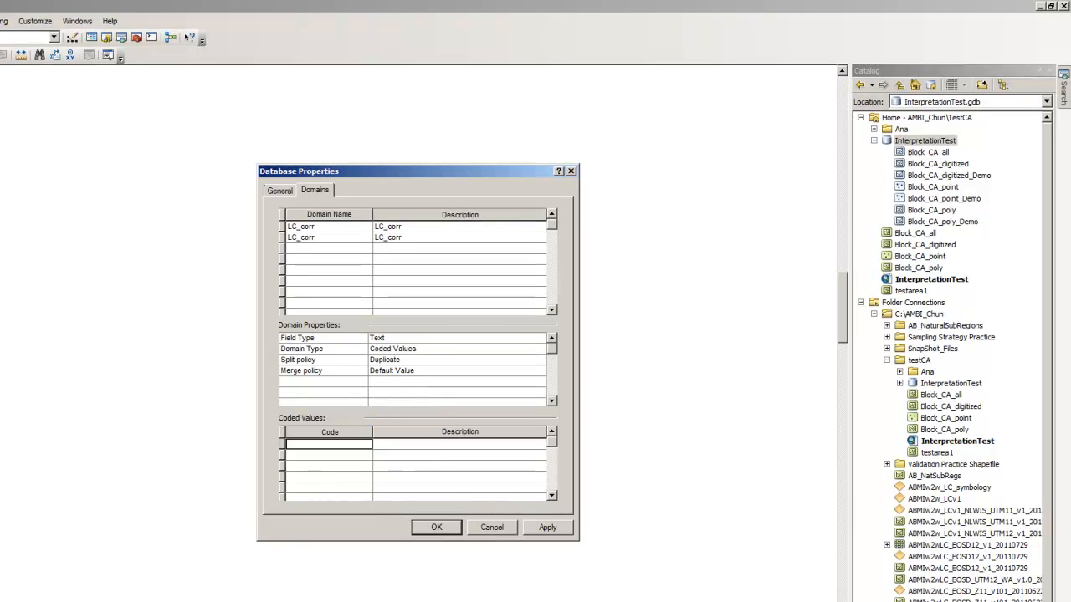
Switch to the Word class description document and copy the class name Water
key("alt+Tab")
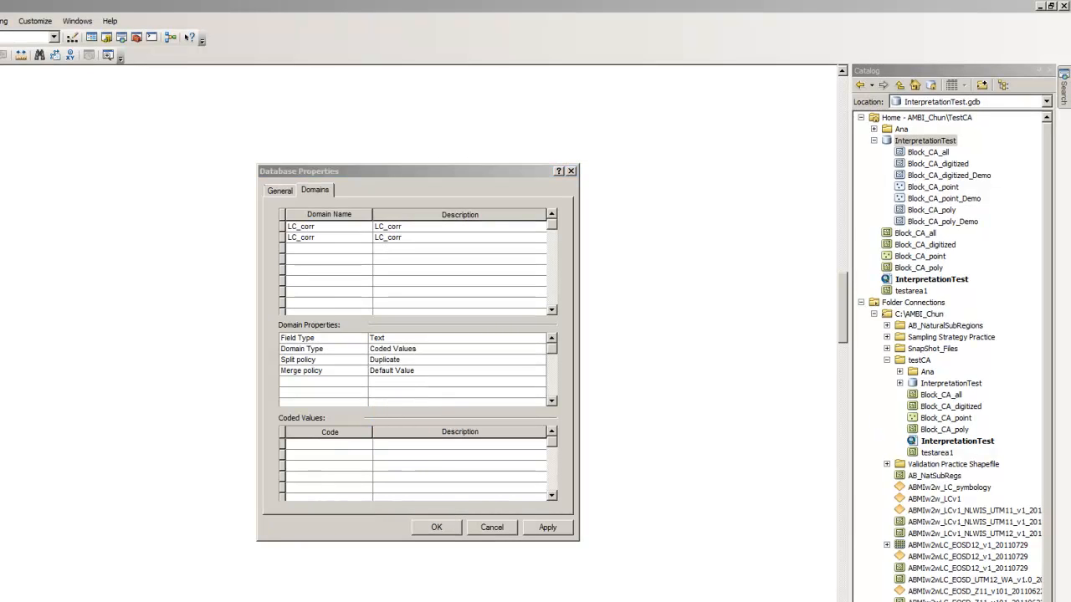
left_click_drag(1070, 33, 896, 8)
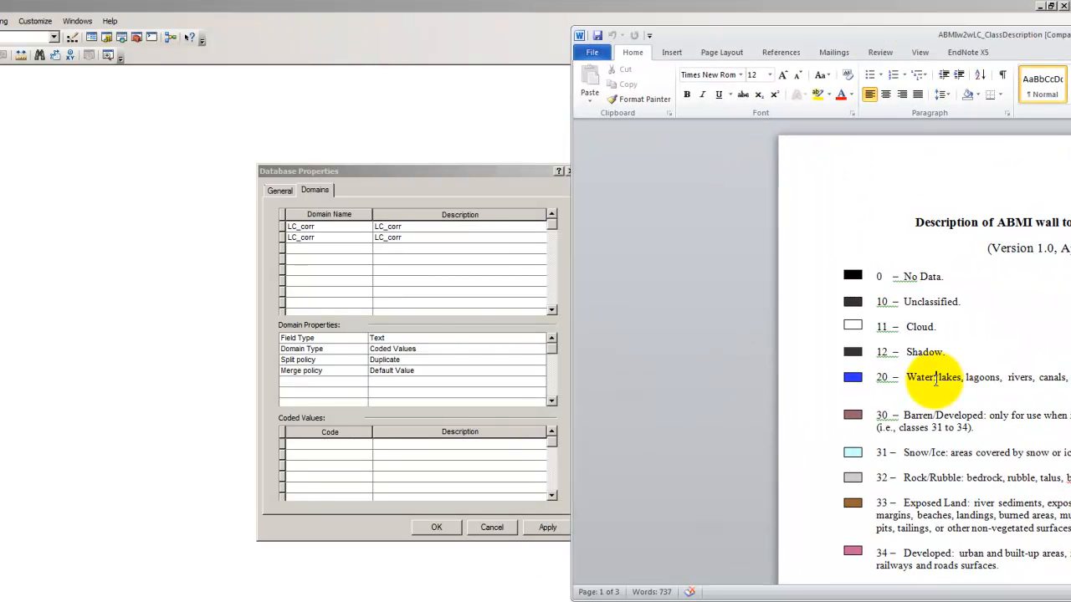
double_click(921, 377)
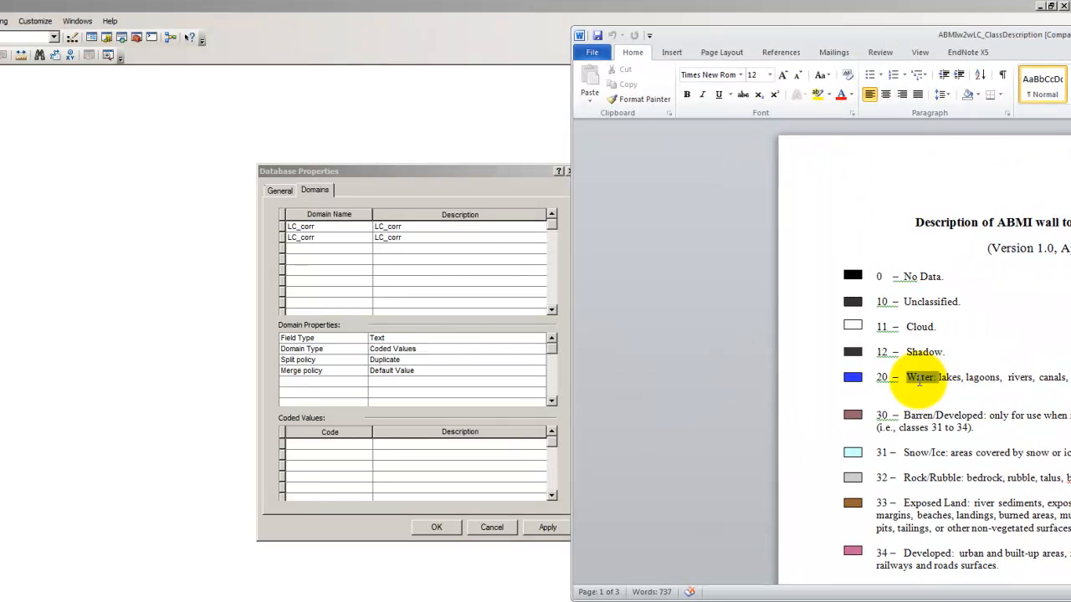
left_click_drag(936, 380, 907, 379)
key("ctrl+c")
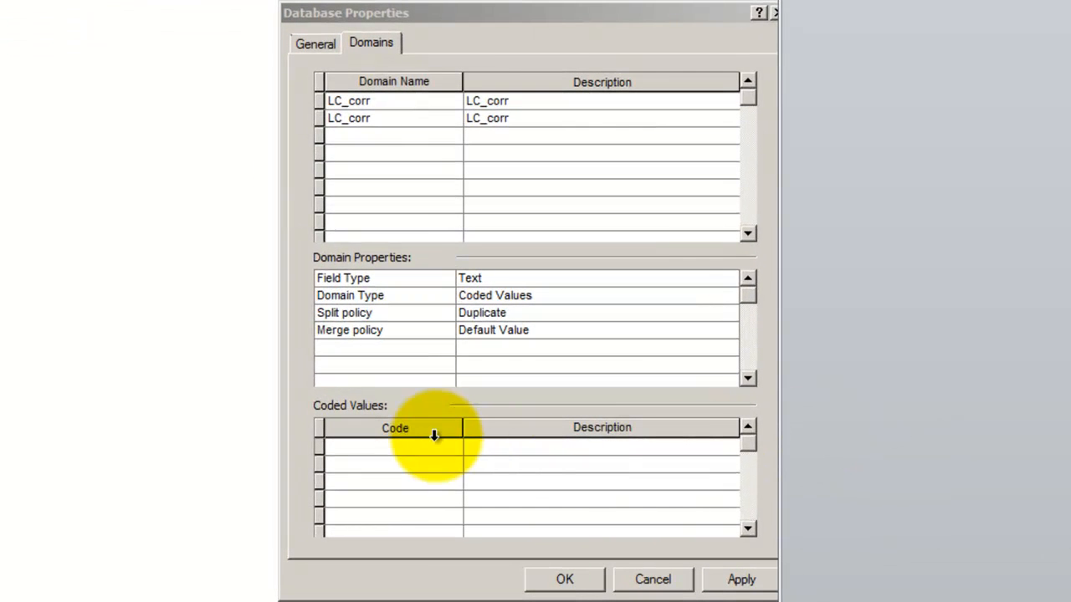
Paste Water as the first coded value's code and description in the new domain
left_click(433, 448)
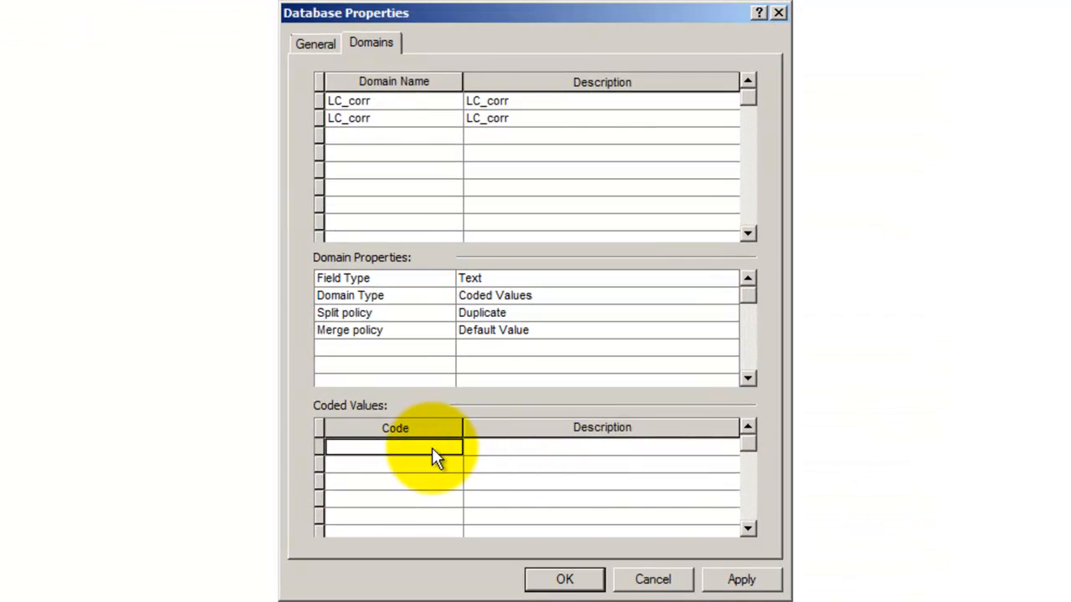
key("ctrl+v")
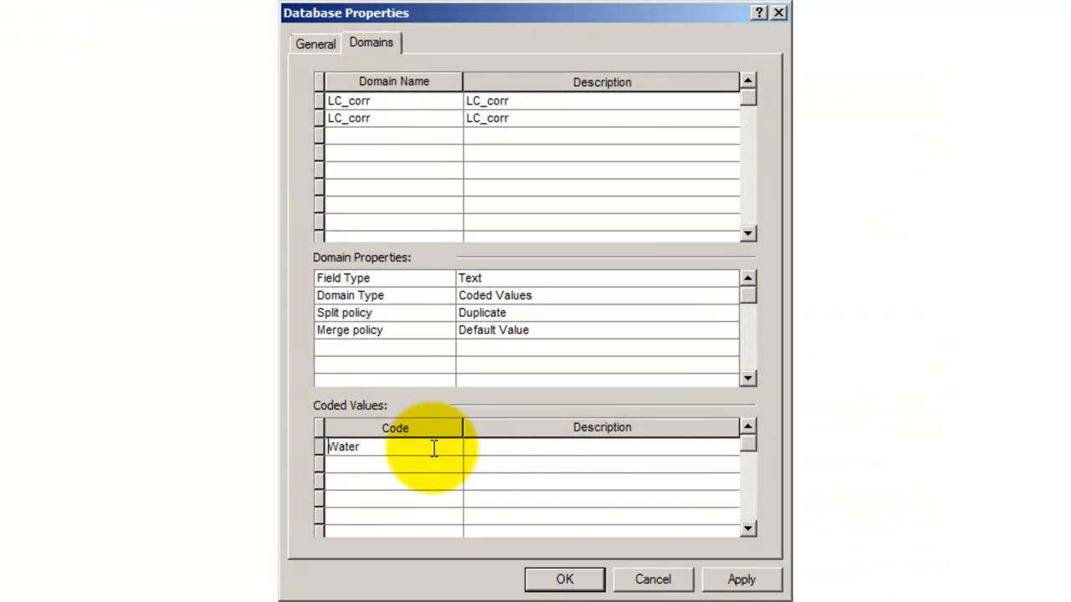
left_click(501, 447)
key("ctrl+v")
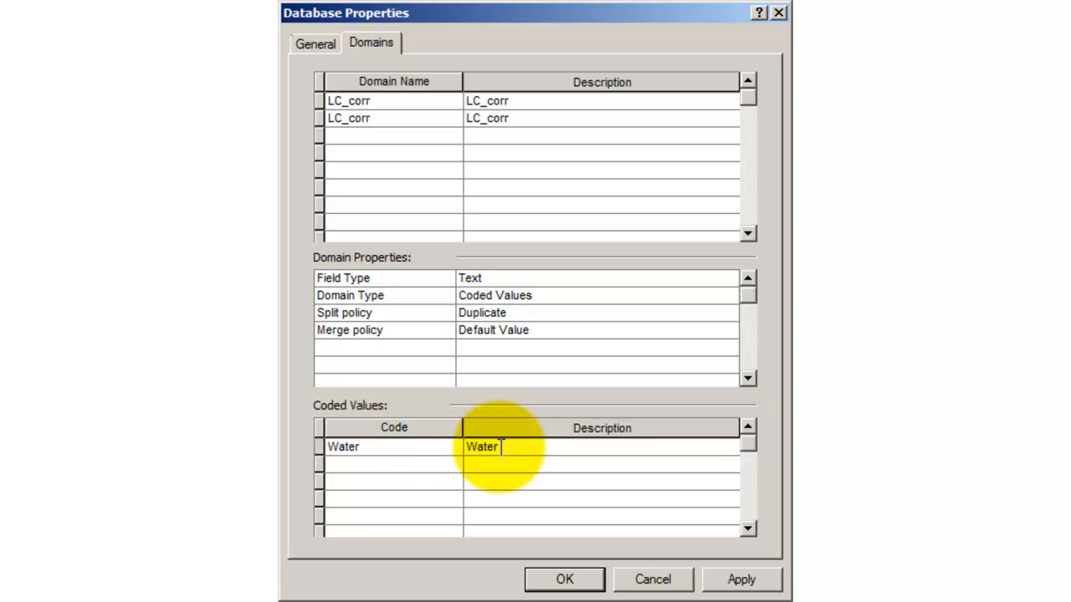
left_click(428, 451)
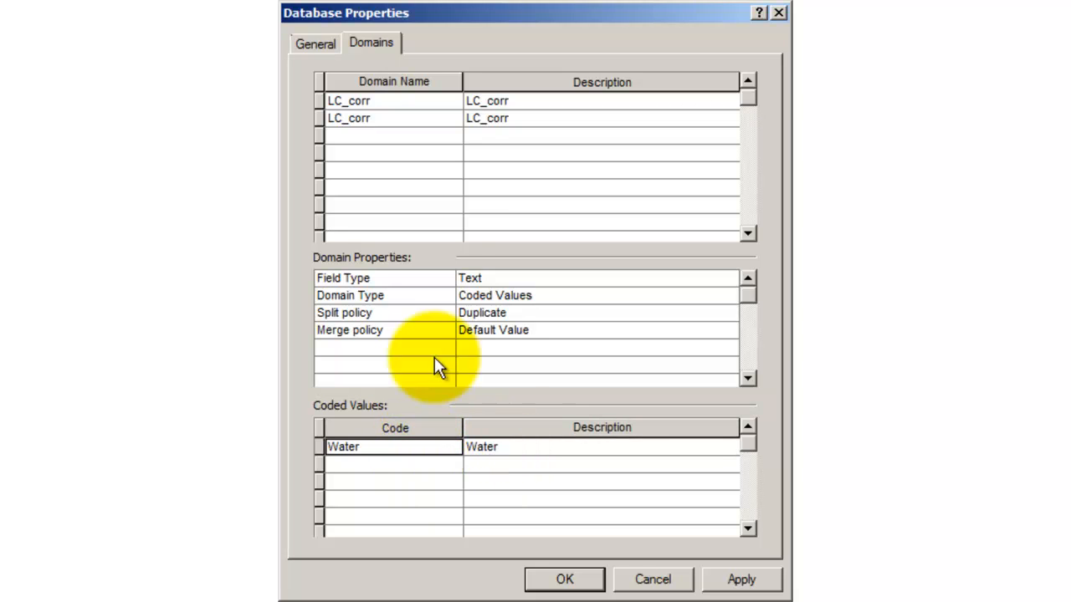
Browse the coded values list of the existing LC_corr domain
left_click(439, 100)
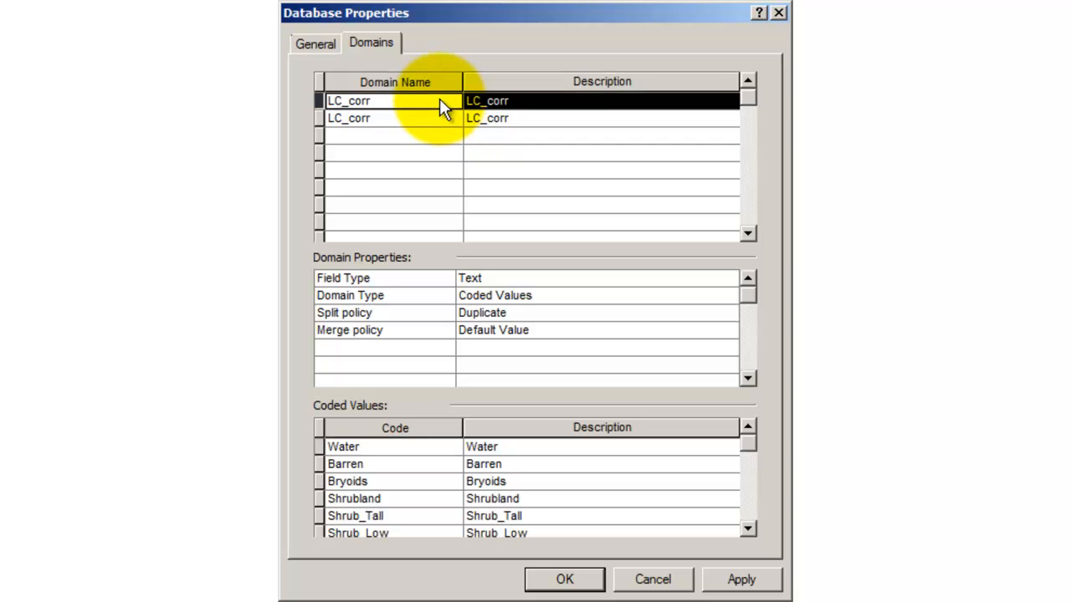
left_click(402, 449)
scroll(402, 461, "down", 3)
left_click(401, 482)
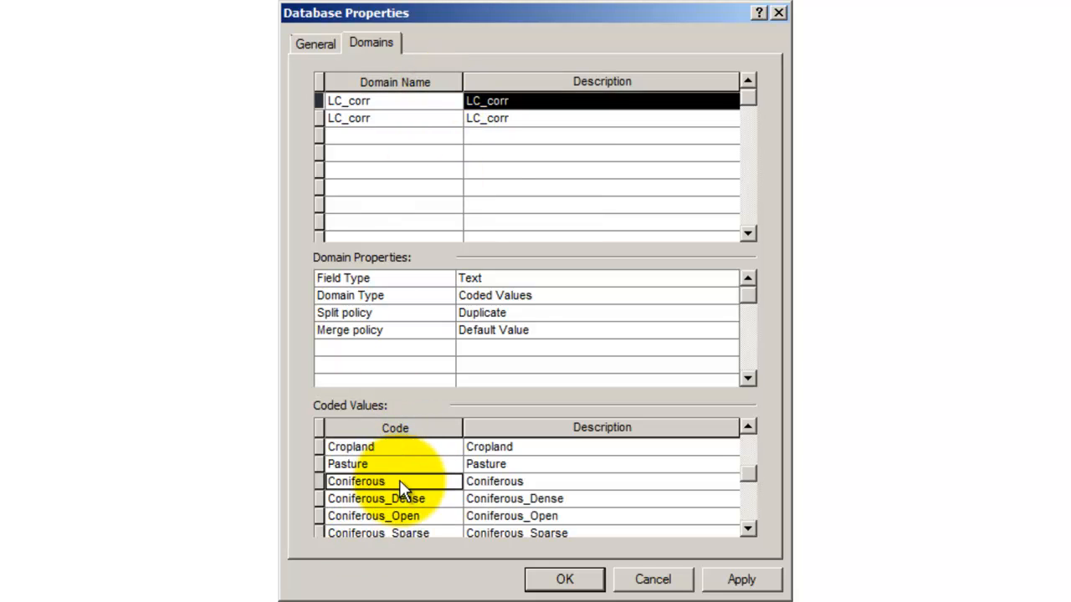
scroll(401, 484, "down", 3)
scroll(402, 489, "up", 3)
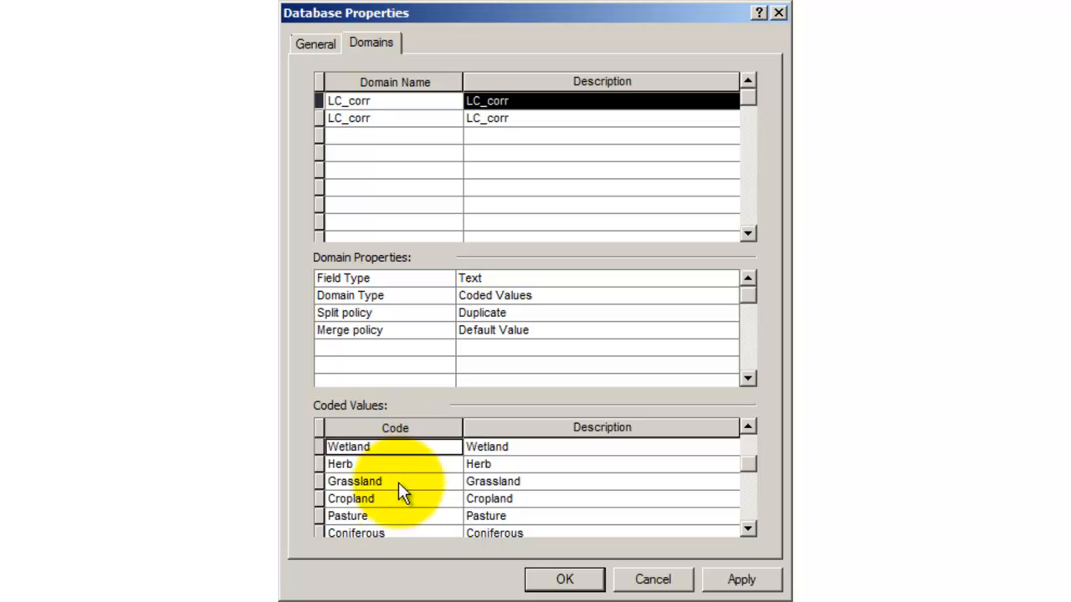
left_click(398, 499)
scroll(400, 504, "down", 2)
left_click(398, 501)
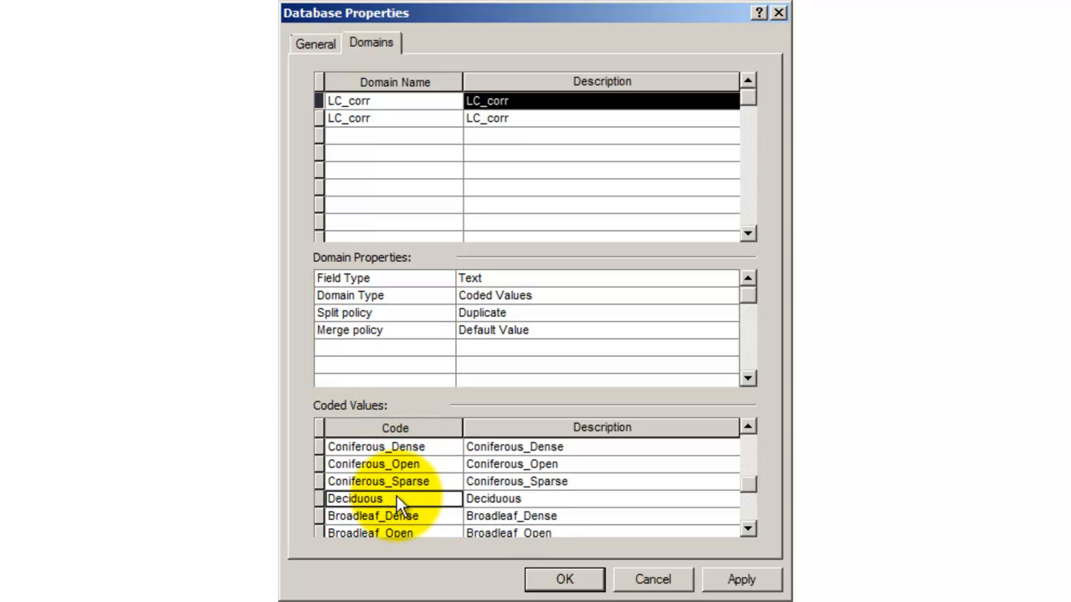
scroll(410, 484, "up", 3)
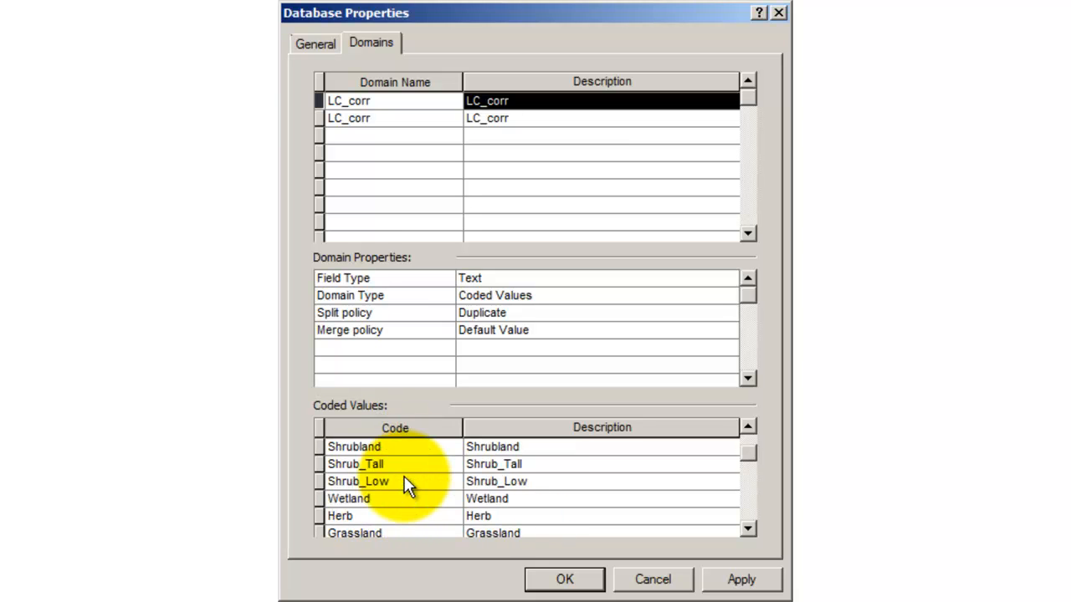
scroll(427, 473, "down", 3)
scroll(427, 471, "up", 4)
scroll(427, 465, "down", 3)
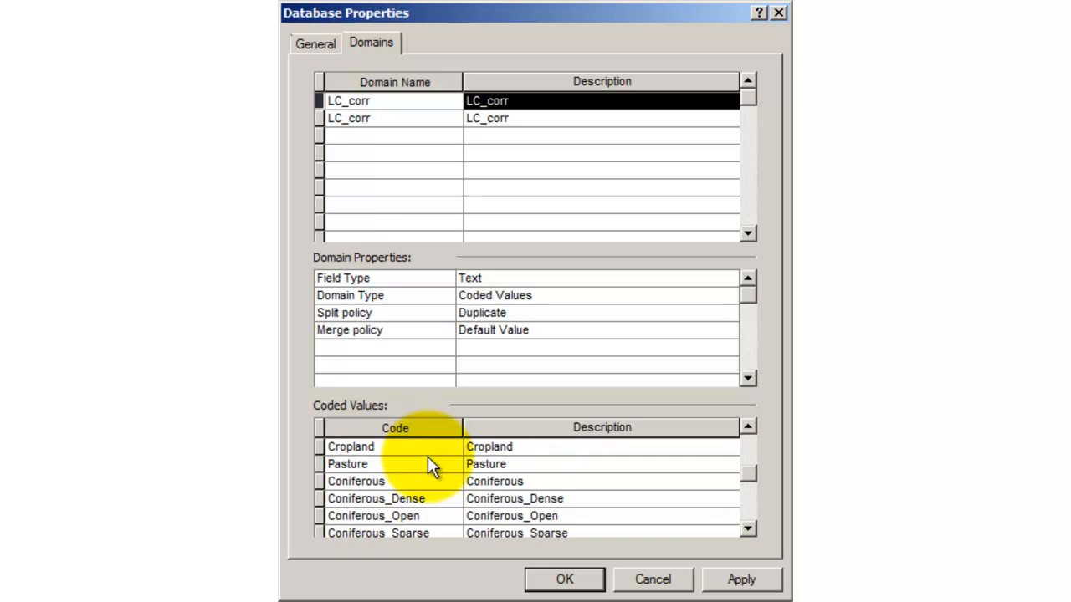
scroll(422, 472, "up", 4)
scroll(418, 479, "down", 3)
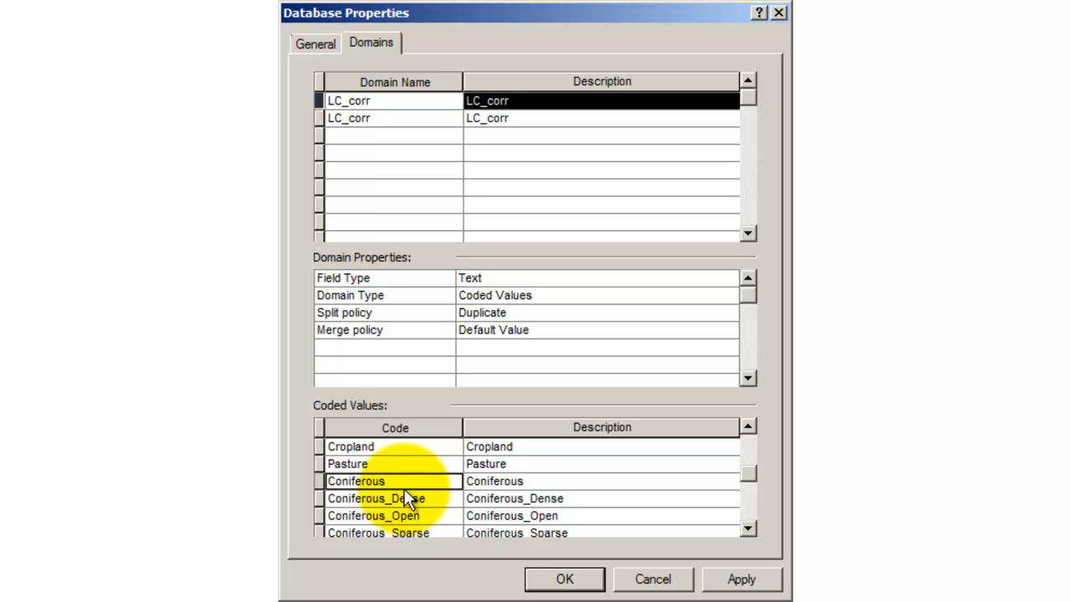
Return to the new LC_corr domain and review its properties and coded values
left_click(538, 300)
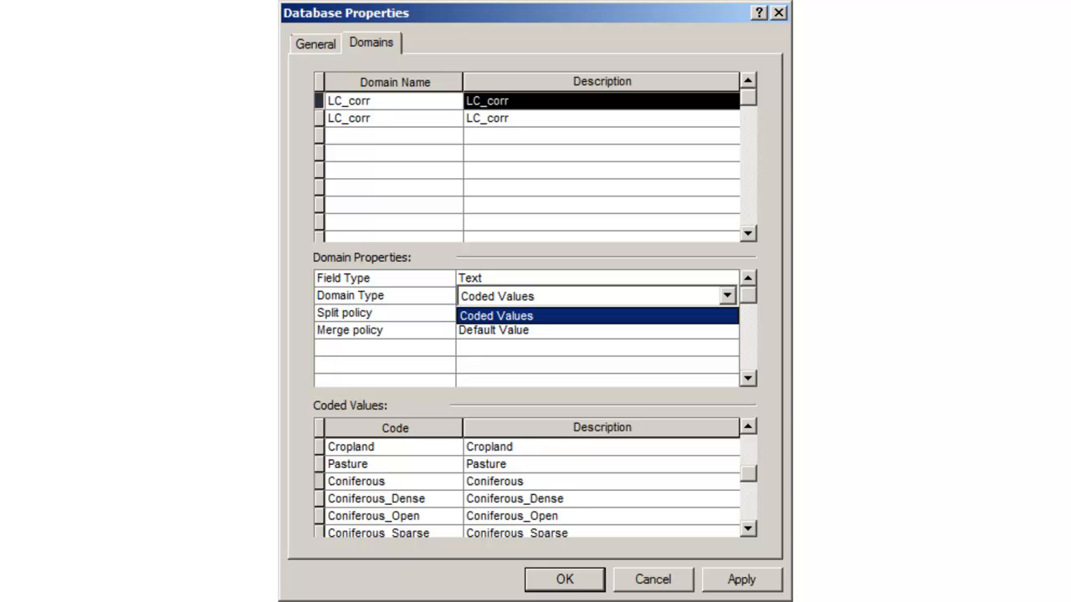
left_click(370, 116)
left_click(370, 116)
left_click(368, 136)
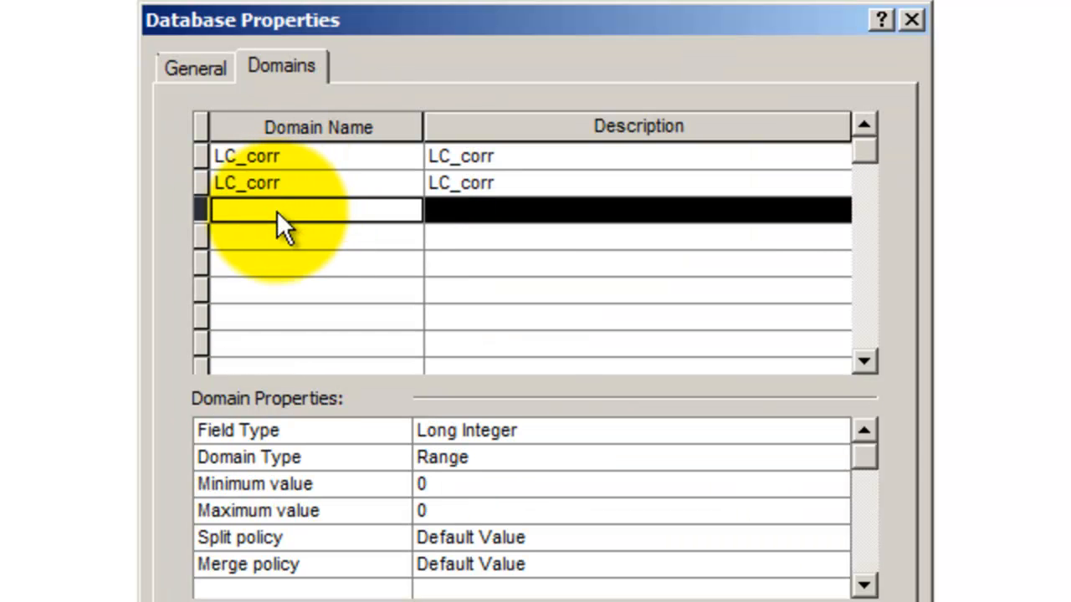
left_click(284, 184)
left_click(283, 207)
left_click(283, 182)
left_click(274, 212)
left_click(269, 238)
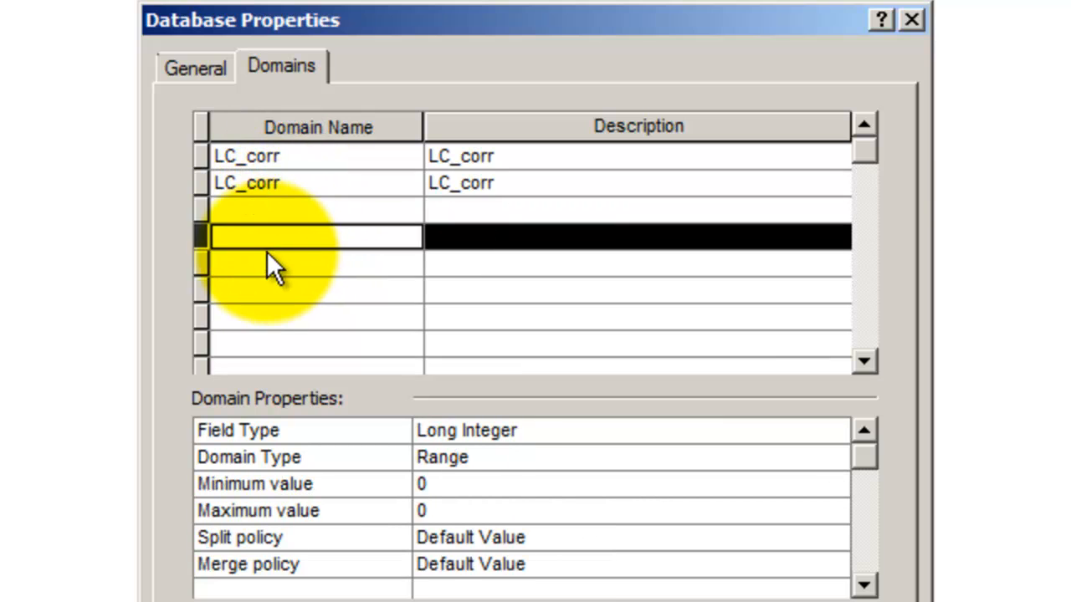
left_click(267, 256)
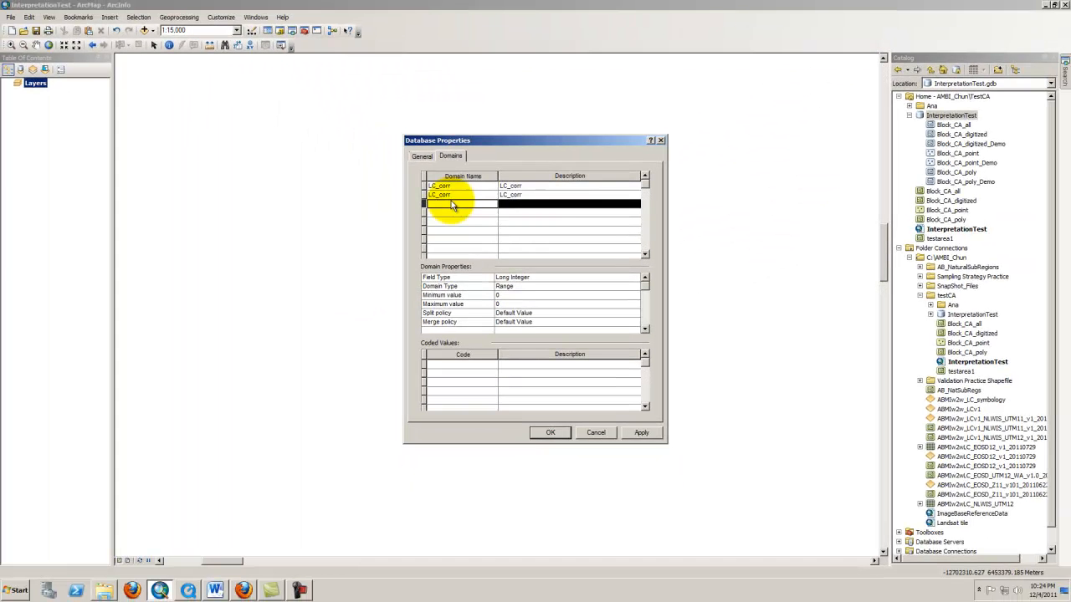
left_click(412, 192)
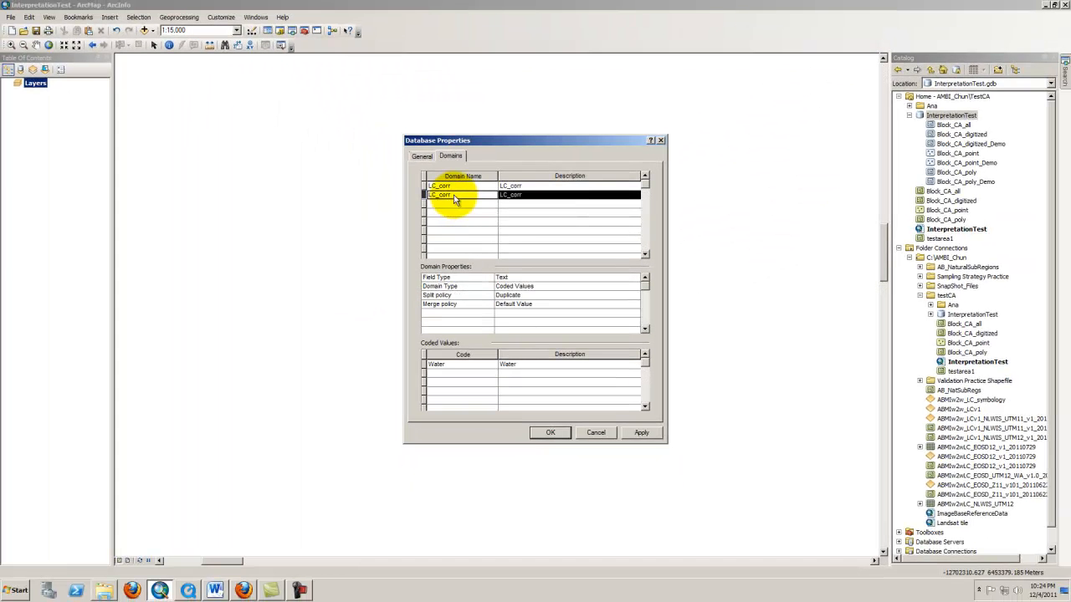
Review the existing LC_corr domain's coded values and cancel the Database Properties dialog without saving the new domain
left_click(964, 120)
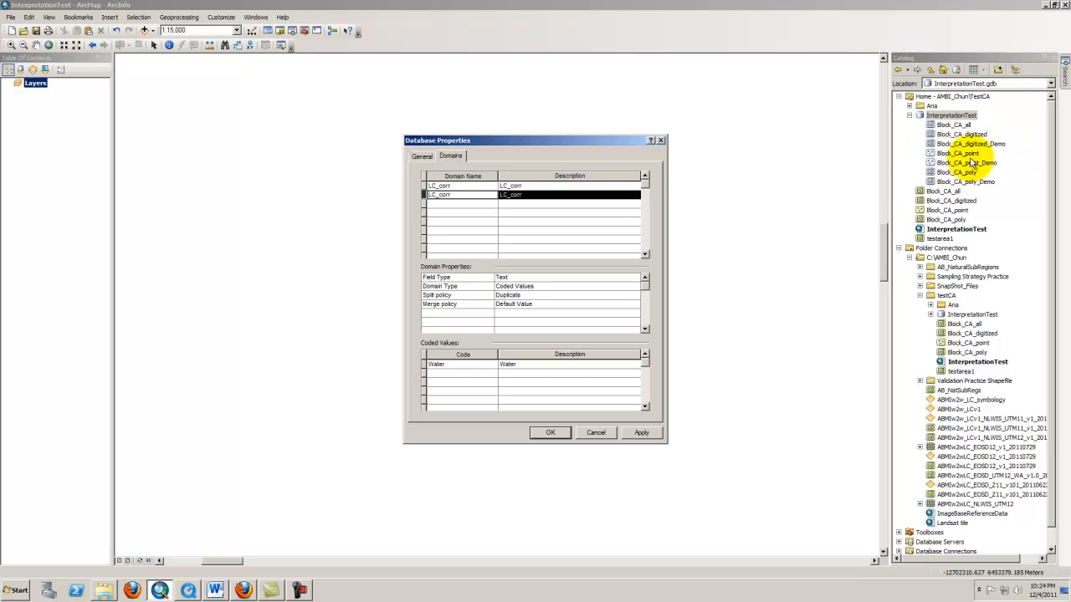
left_click(624, 381)
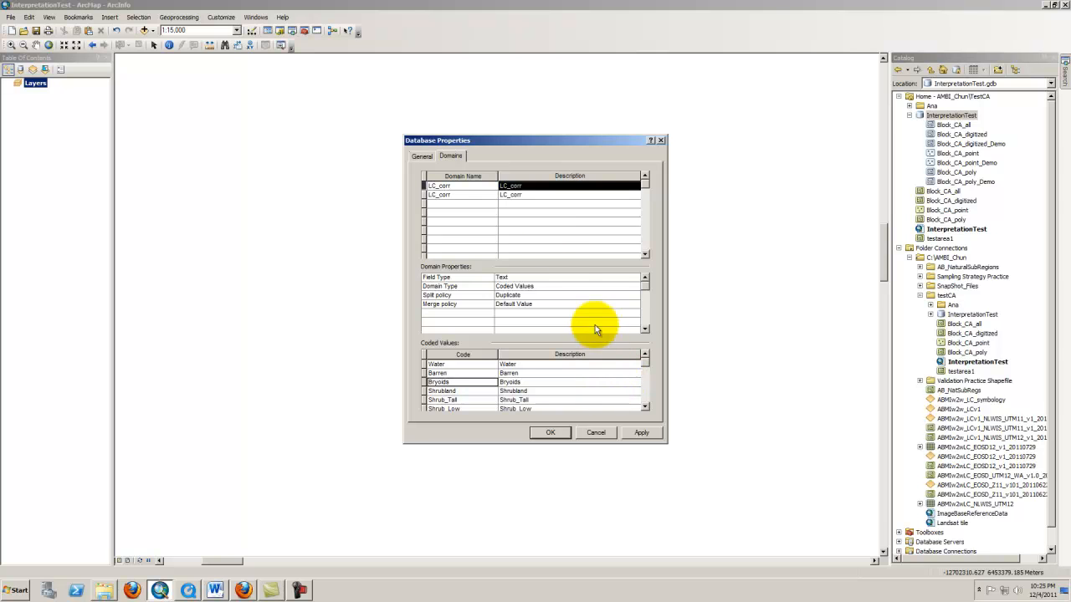
left_click(595, 432)
Assign the LC_corr domain to the LC_corr field of the Block_CA_digitized_Demo feature class
right_click(941, 116)
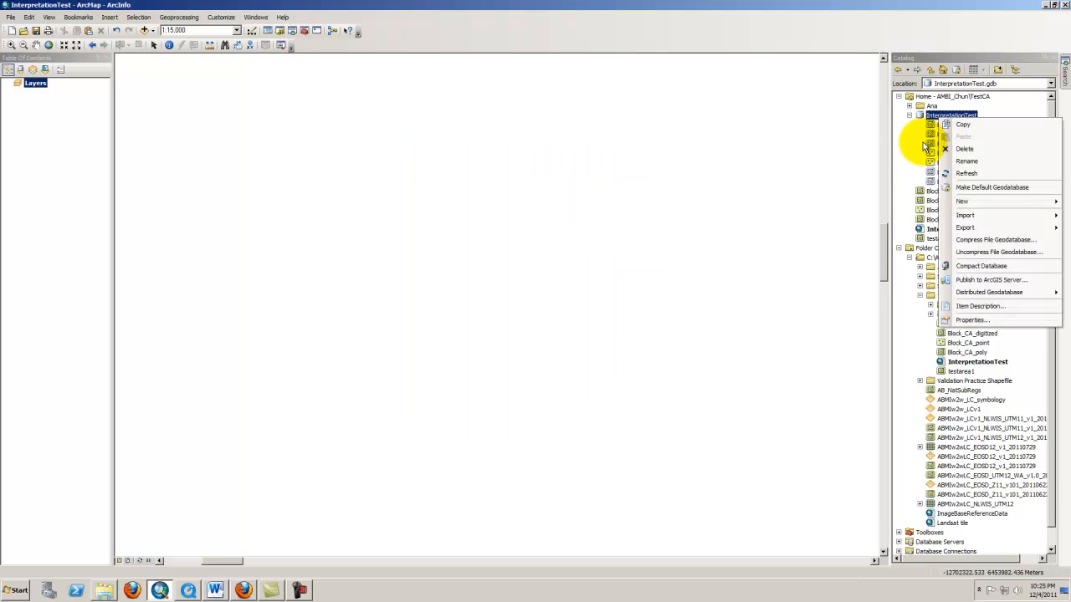
left_click(927, 157)
left_click(957, 134)
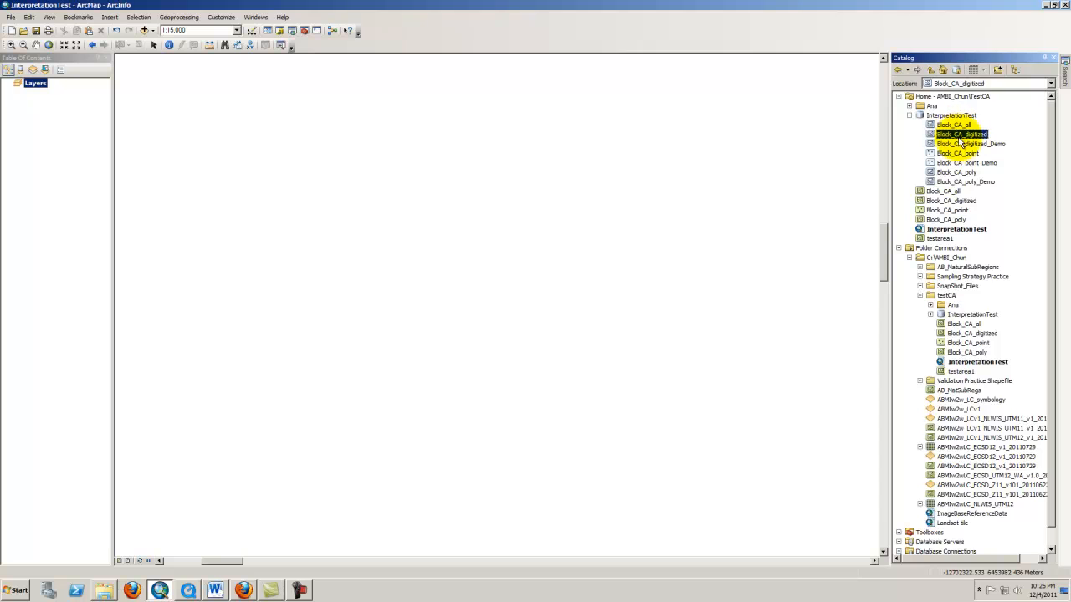
left_click(981, 144)
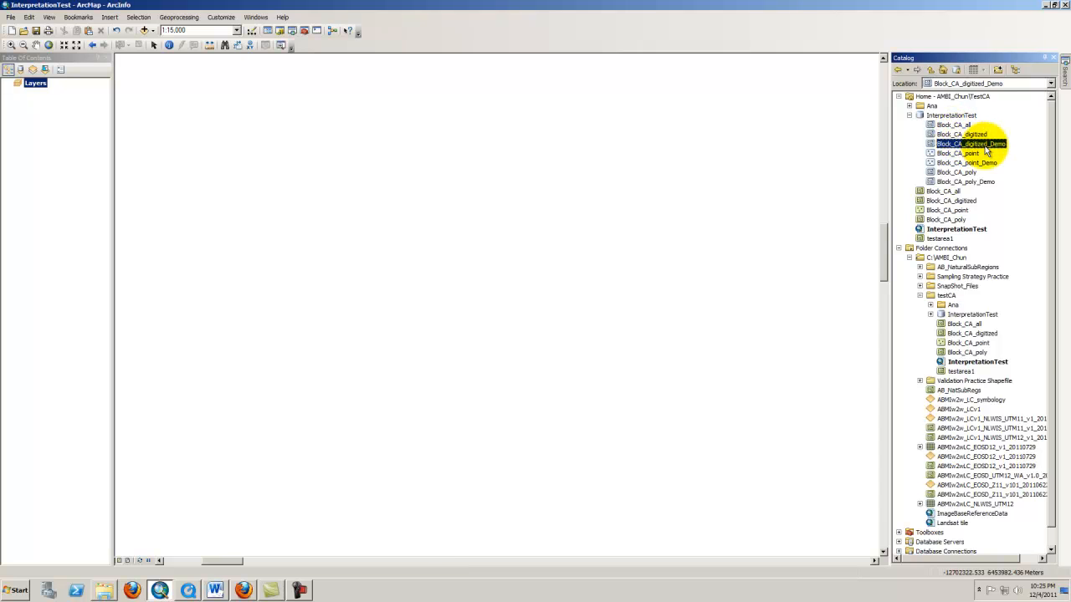
right_click(987, 148)
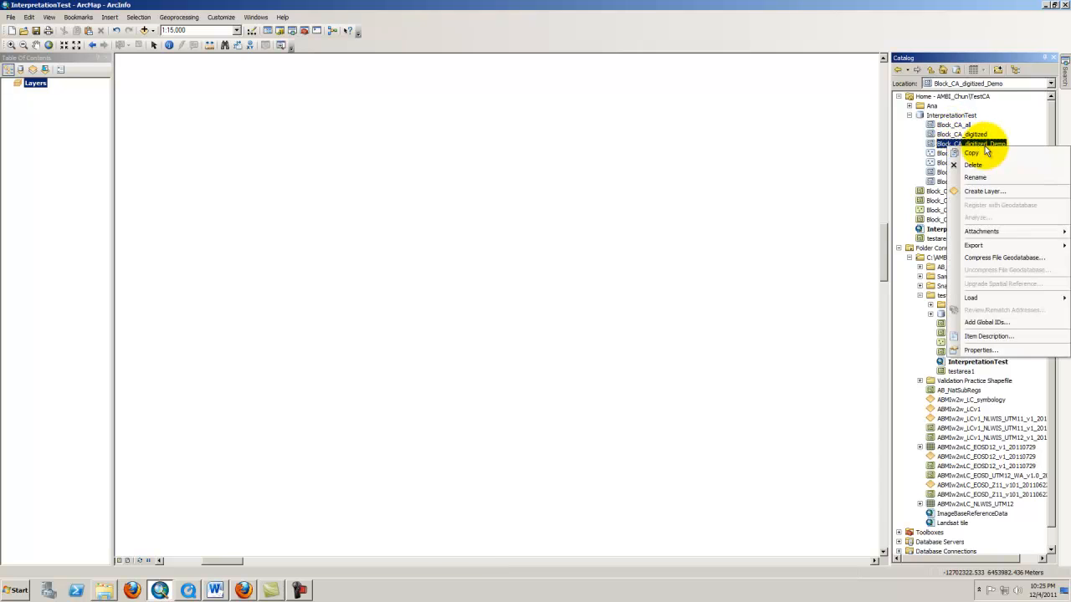
left_click(979, 350)
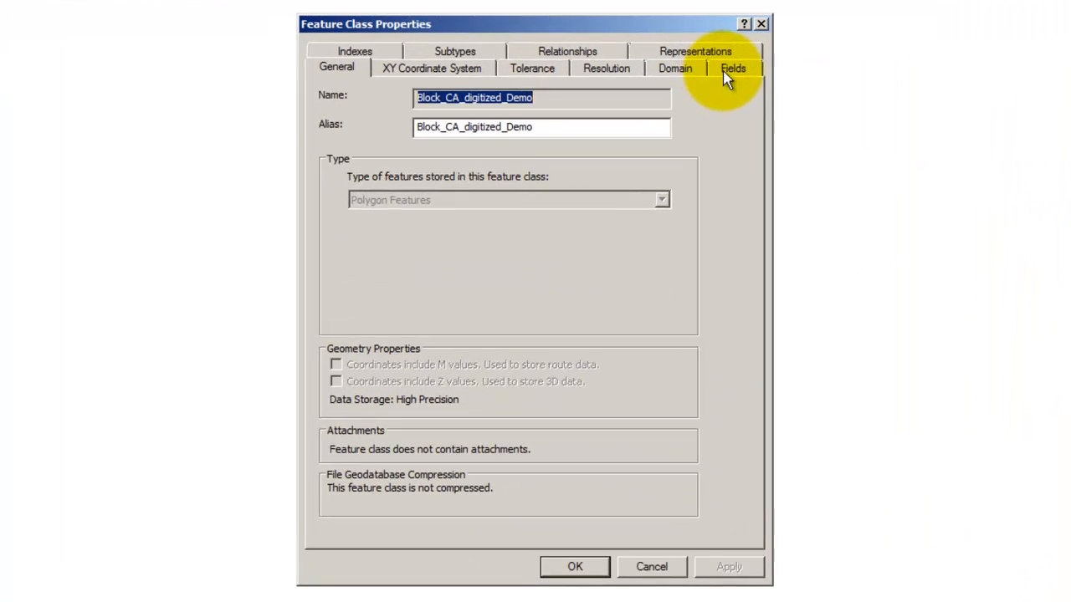
left_click(727, 73)
left_click(422, 156)
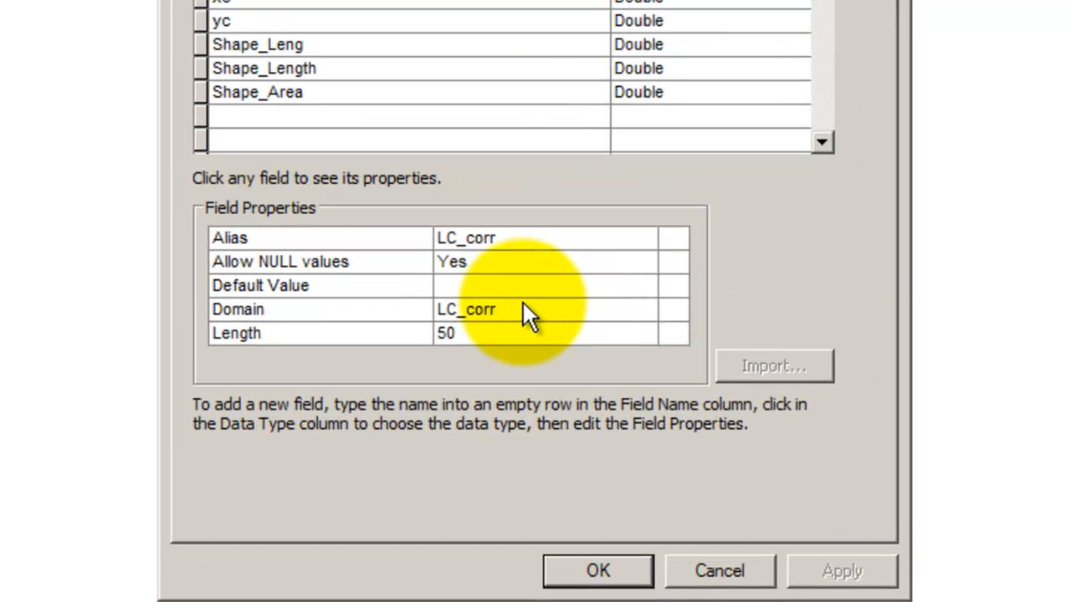
left_click(527, 405)
left_click(521, 269)
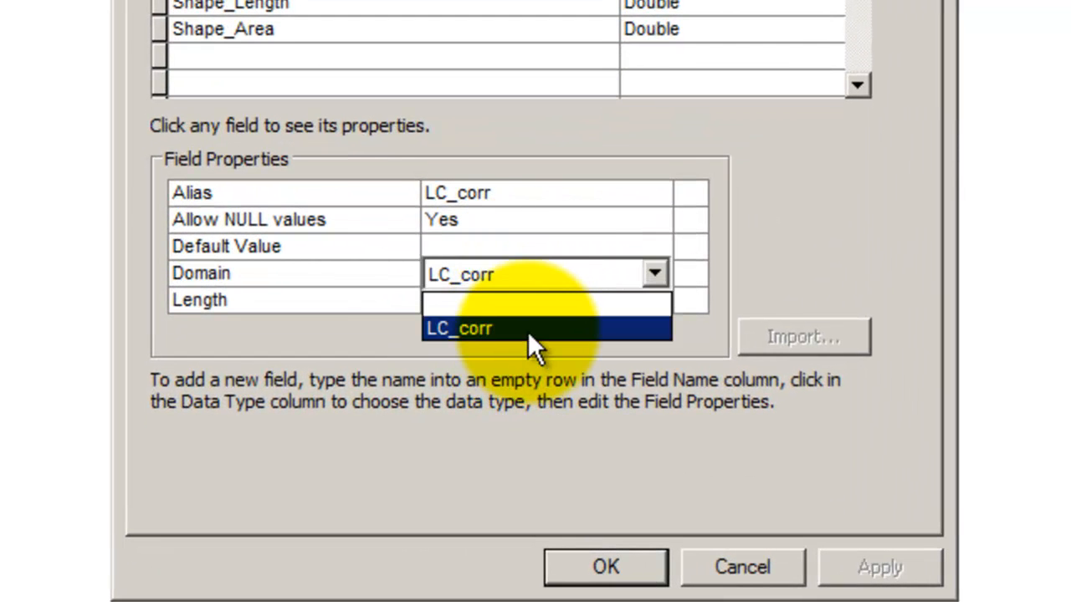
left_click(527, 329)
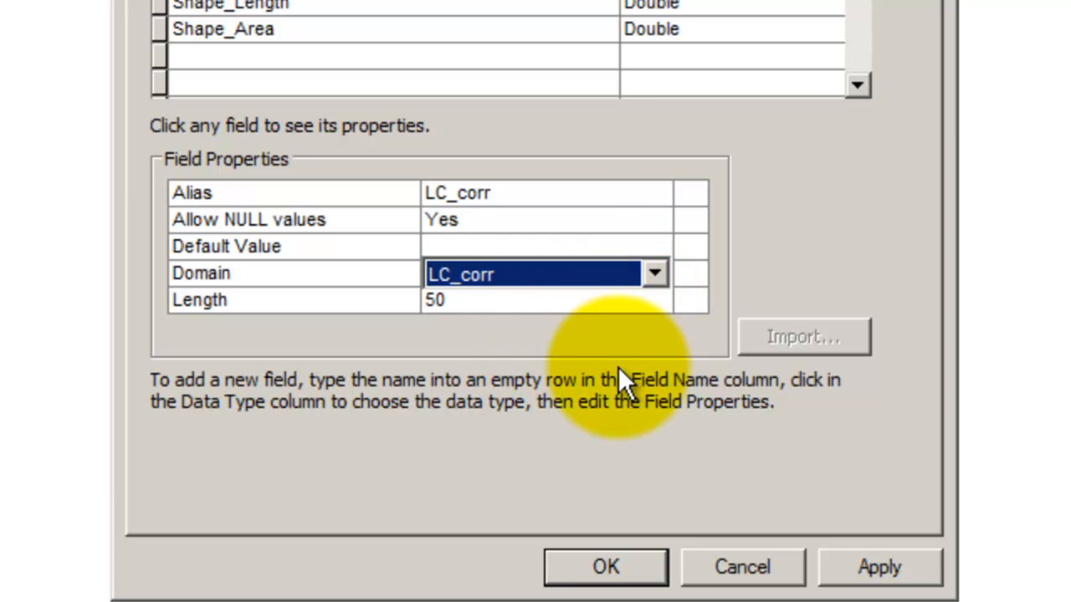
left_click(444, 245)
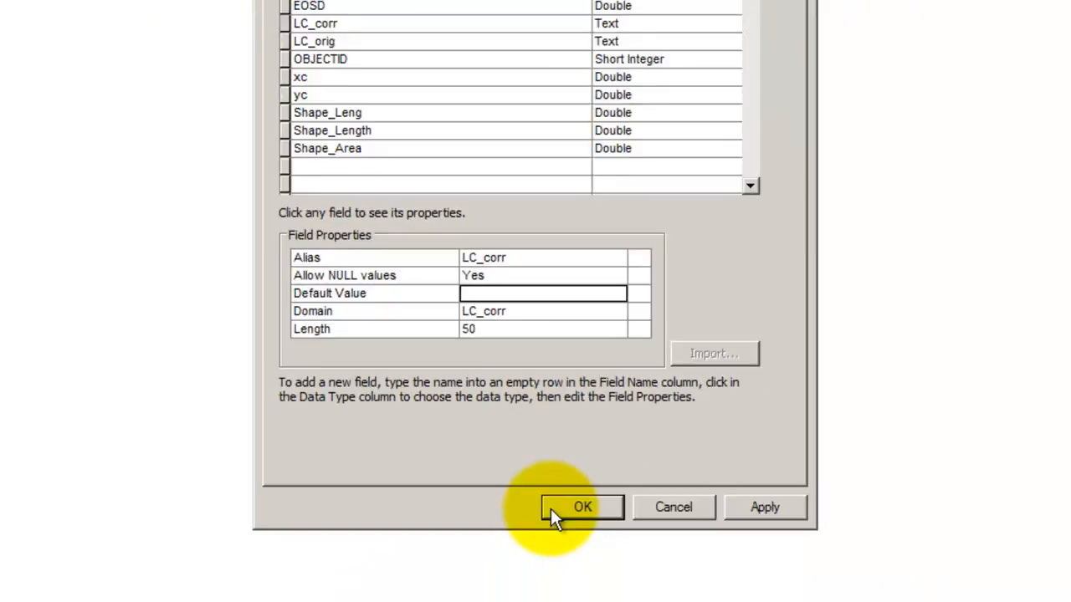
left_click(569, 569)
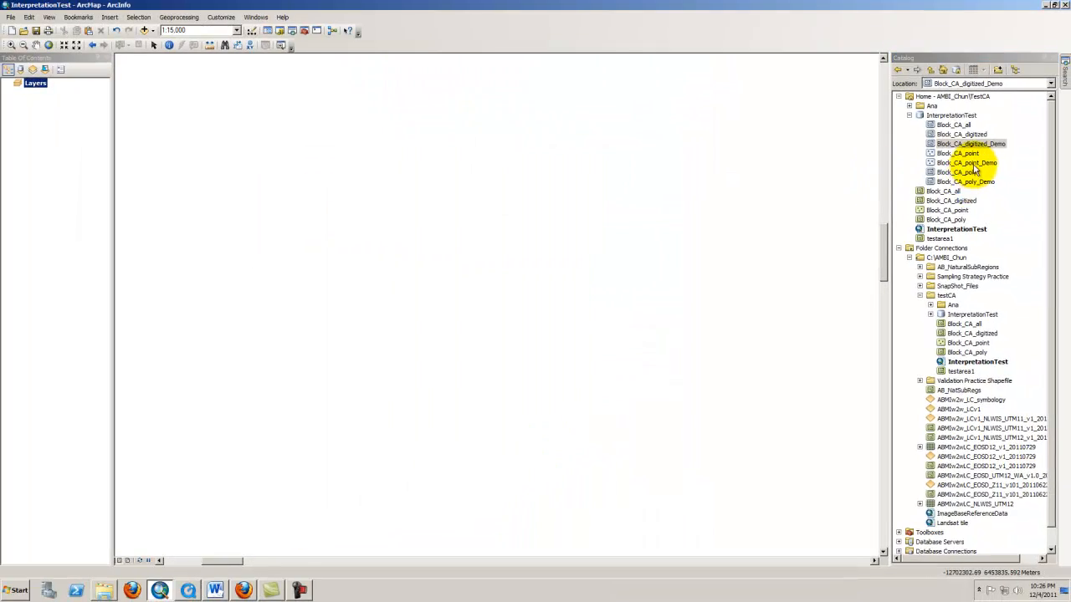
Assign the LC_corr domain to the LC_corr field of the Block_CA_point_Demo feature class
right_click(962, 163)
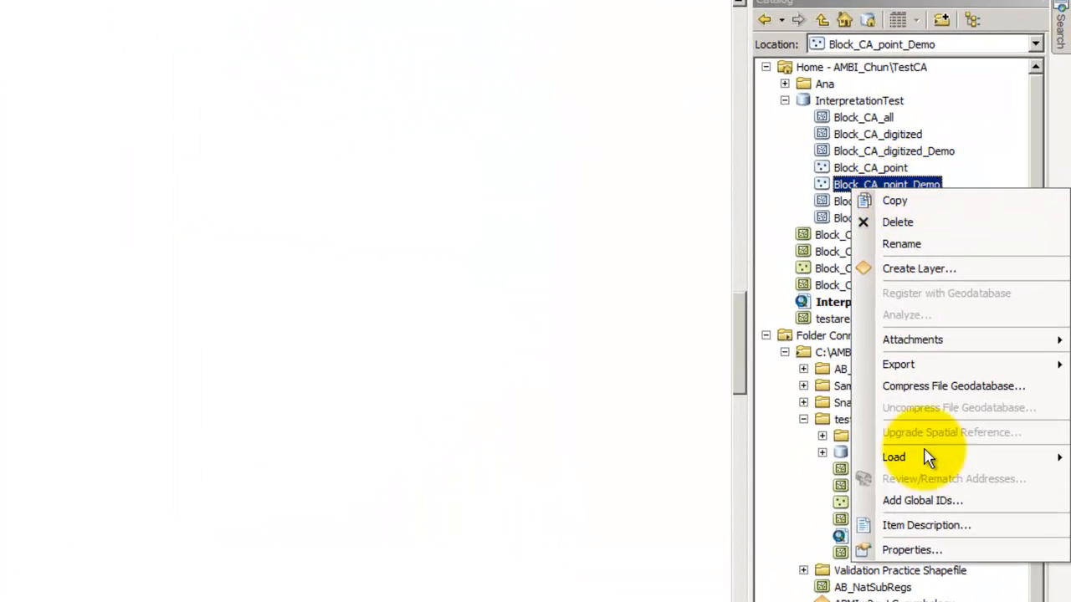
left_click(912, 549)
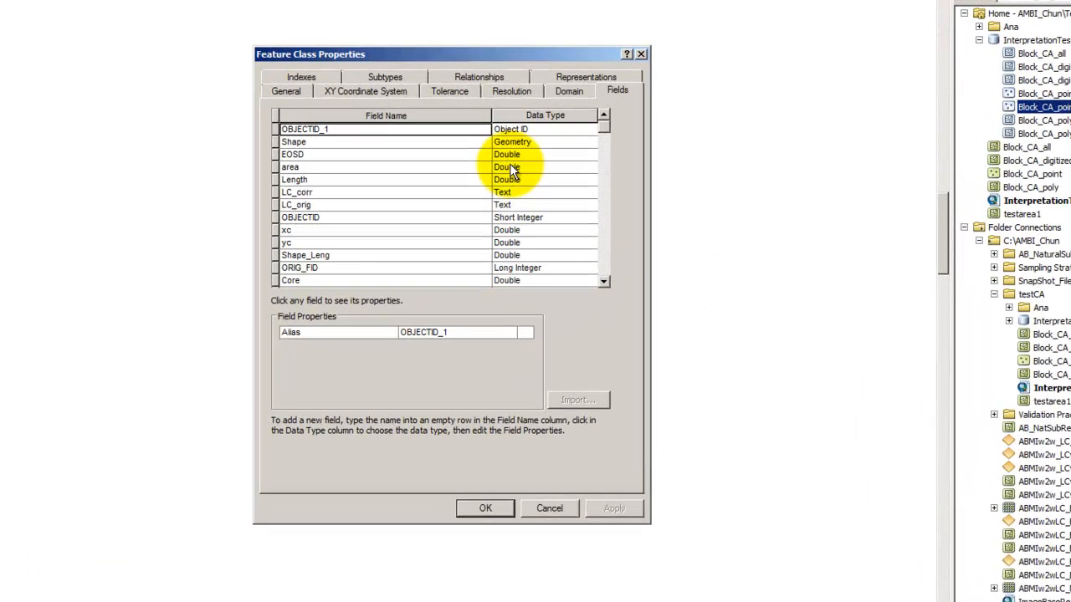
left_click(518, 175)
left_click(494, 183)
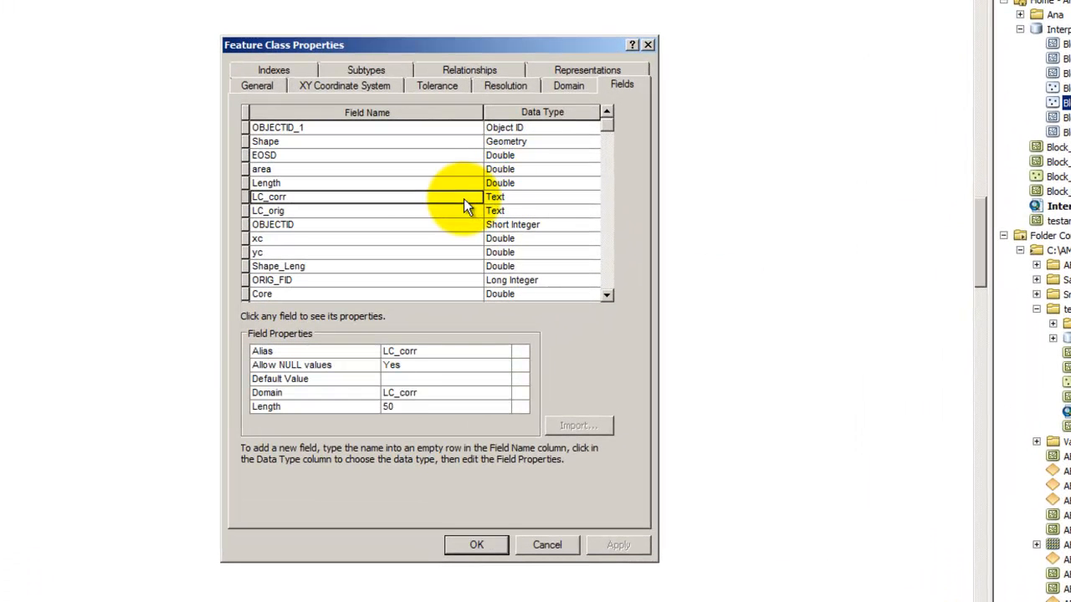
left_click(406, 394)
left_click(406, 423)
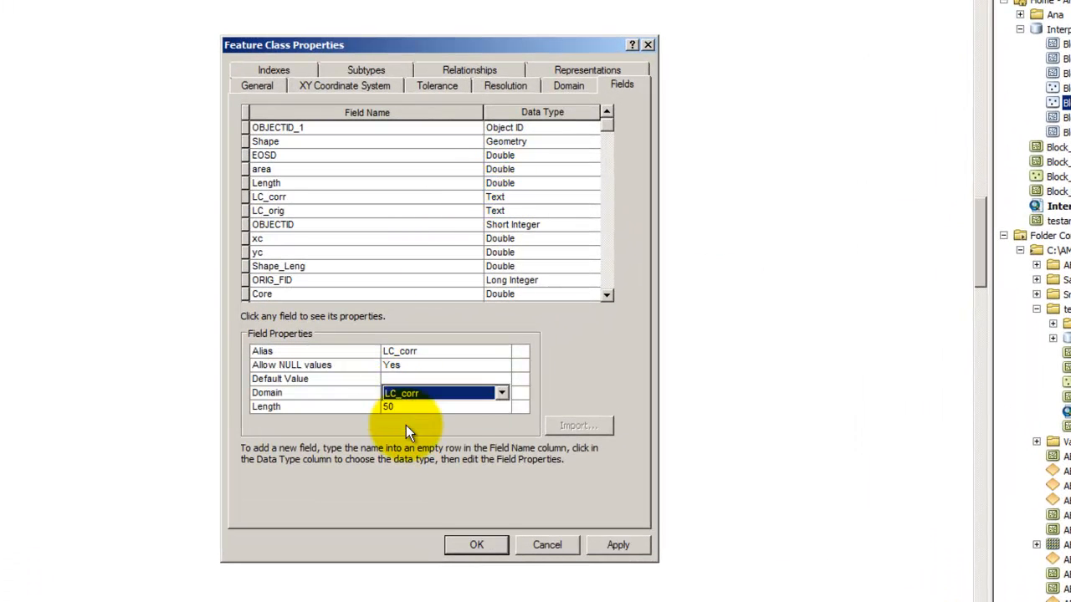
left_click(418, 379)
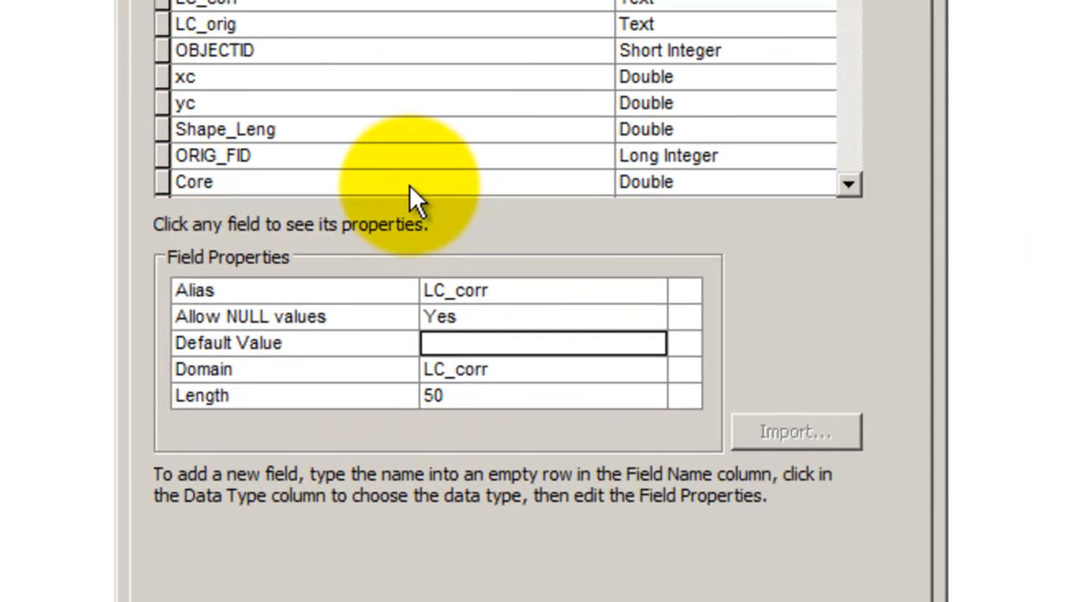
left_click(376, 294)
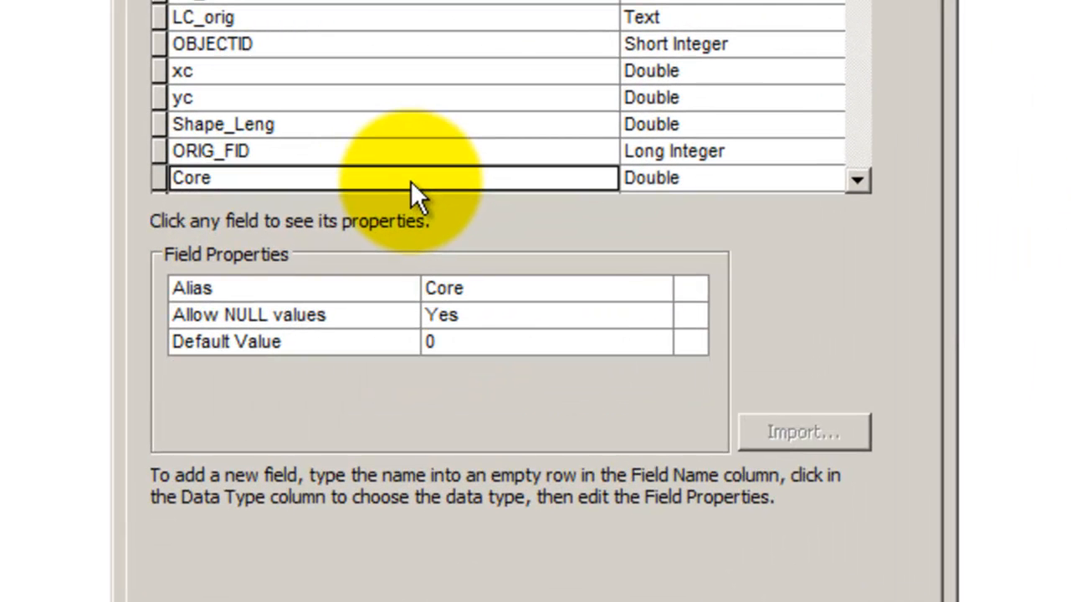
left_click(466, 306)
left_click(475, 292)
left_click(462, 345)
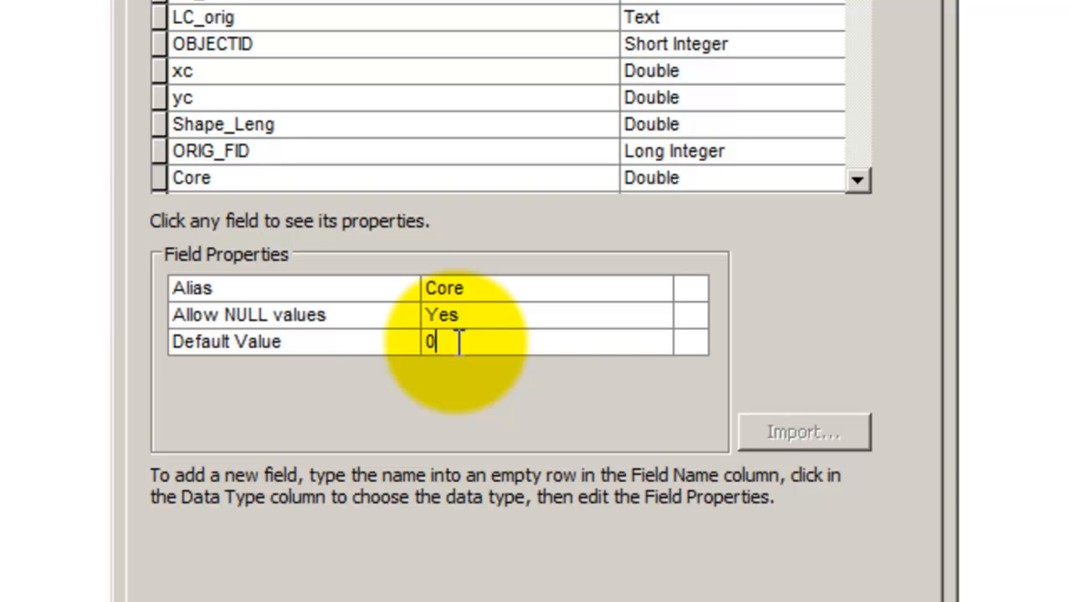
left_click(540, 102)
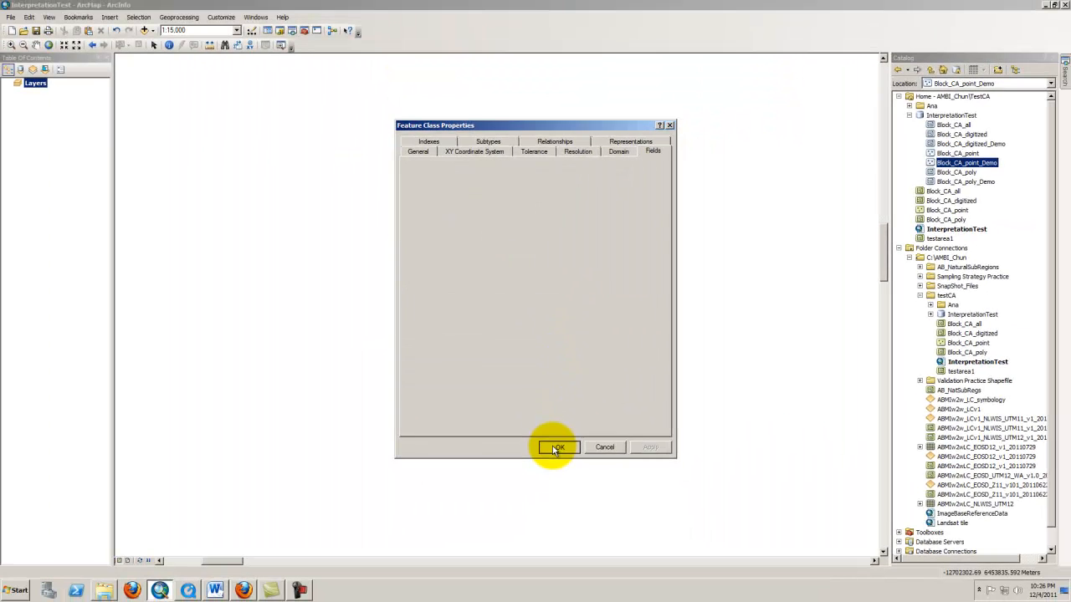
left_click(561, 494)
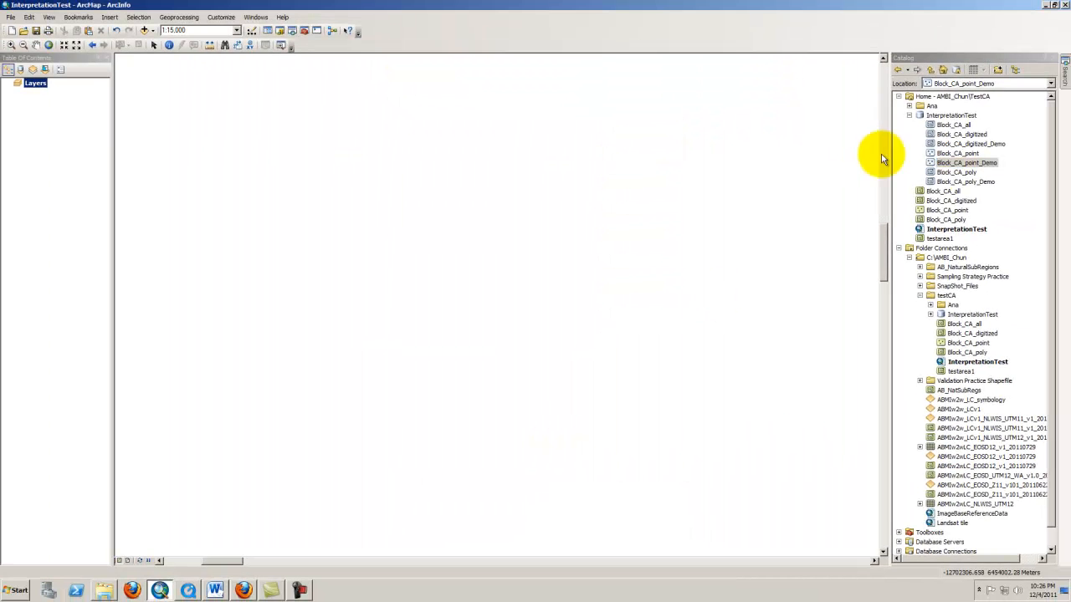
Assign the LC_corr domain to the LC_corr field of the Block_CA_poly_Demo feature class
right_click(948, 182)
left_click(979, 384)
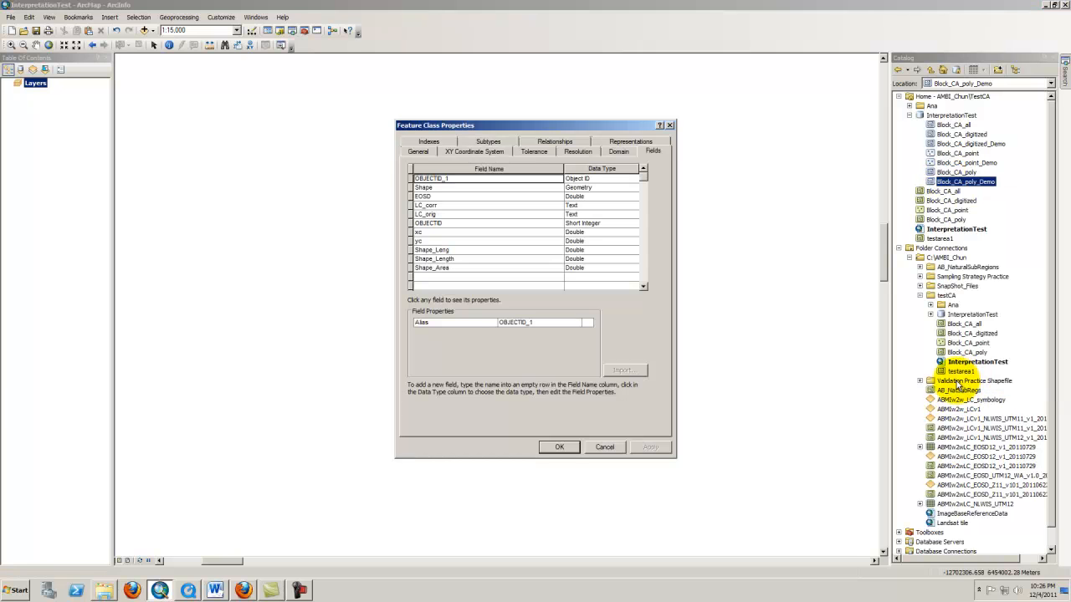
left_click(590, 191)
left_click(534, 193)
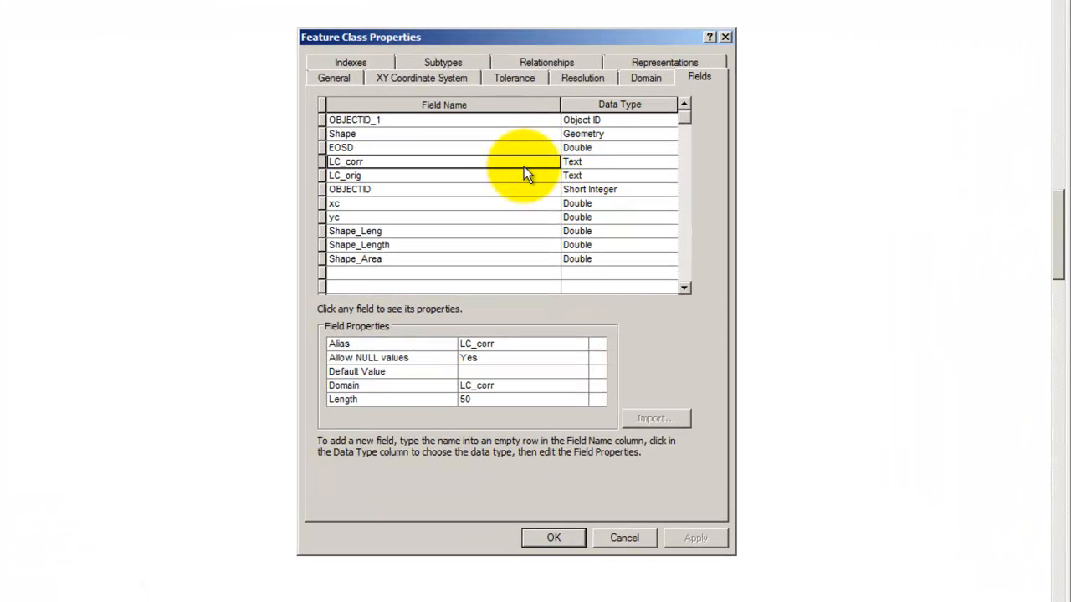
left_click(542, 386)
left_click(530, 414)
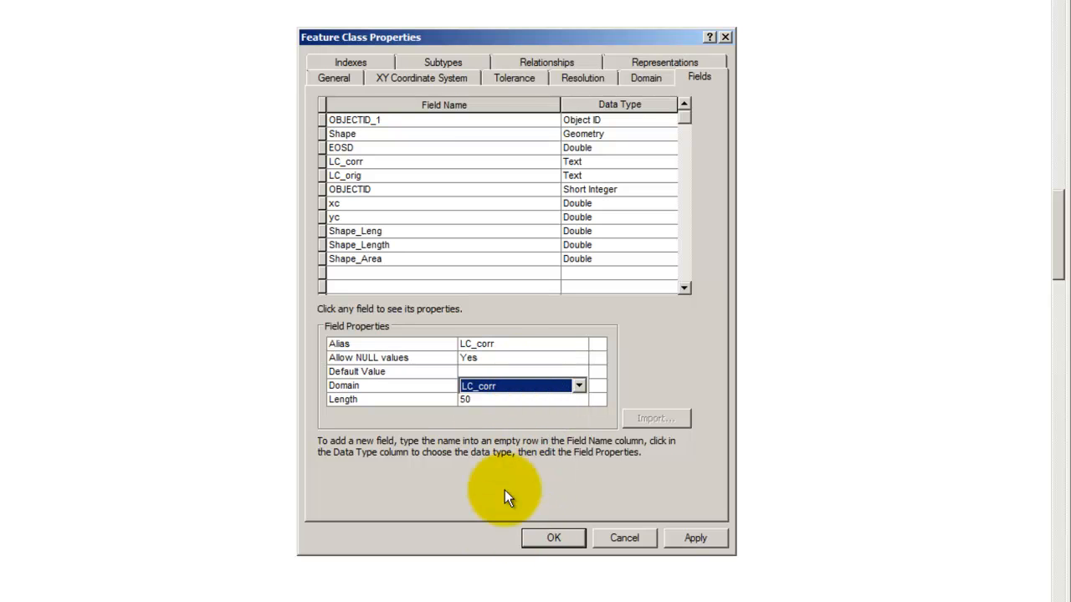
left_click(529, 538)
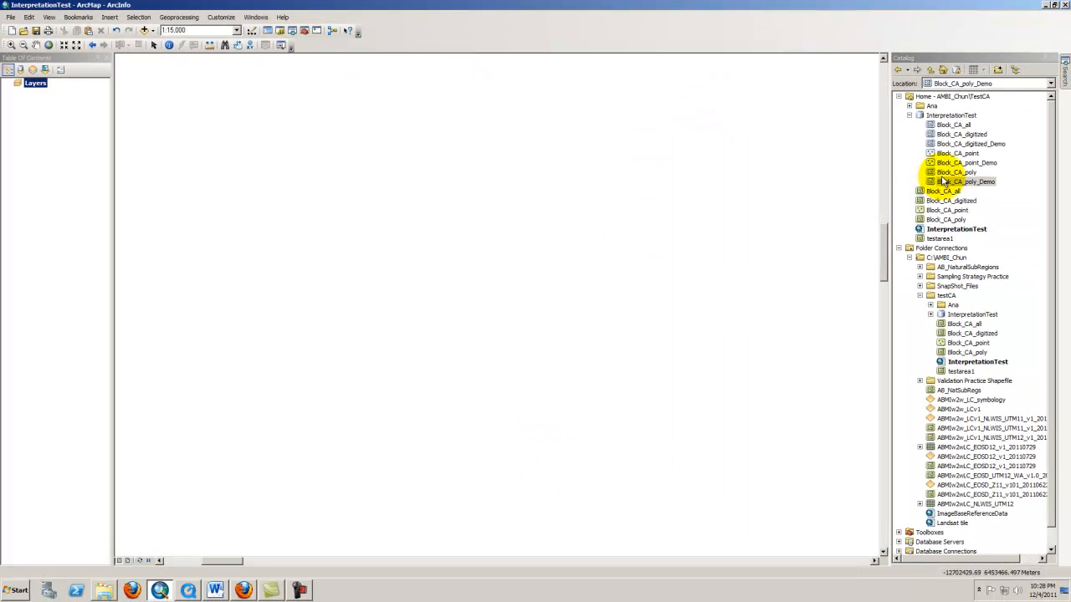
Add the Block_CA_digitized_Demo, Block_CA_point_Demo and Block_CA_poly_Demo feature classes to the map
left_click(977, 134)
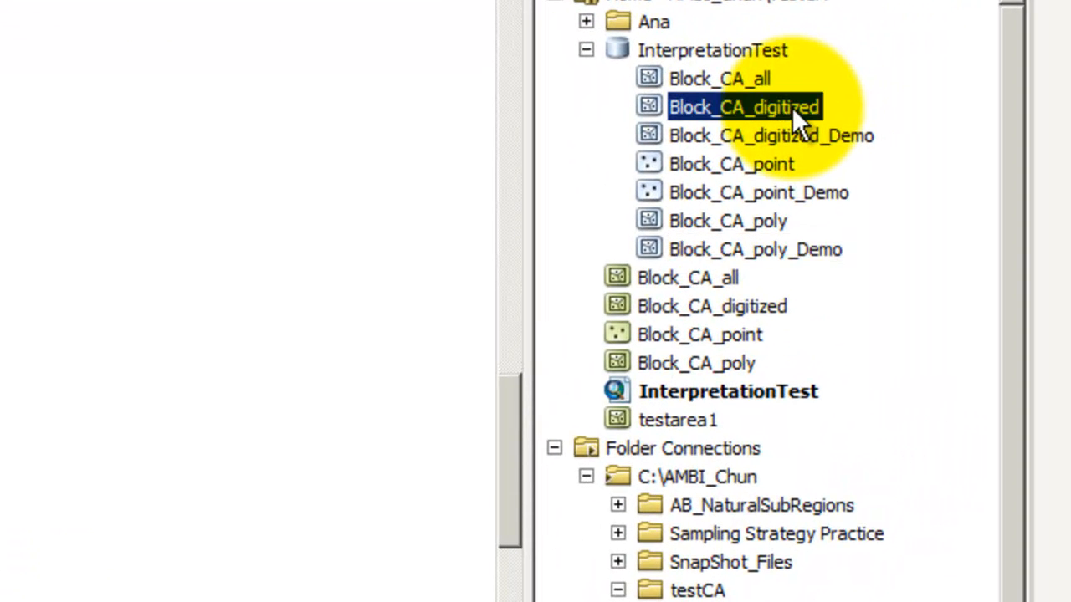
mouse_move(789, 134)
left_mouse_down()
mouse_move(544, 148)
mouse_move(342, 195)
left_mouse_up()
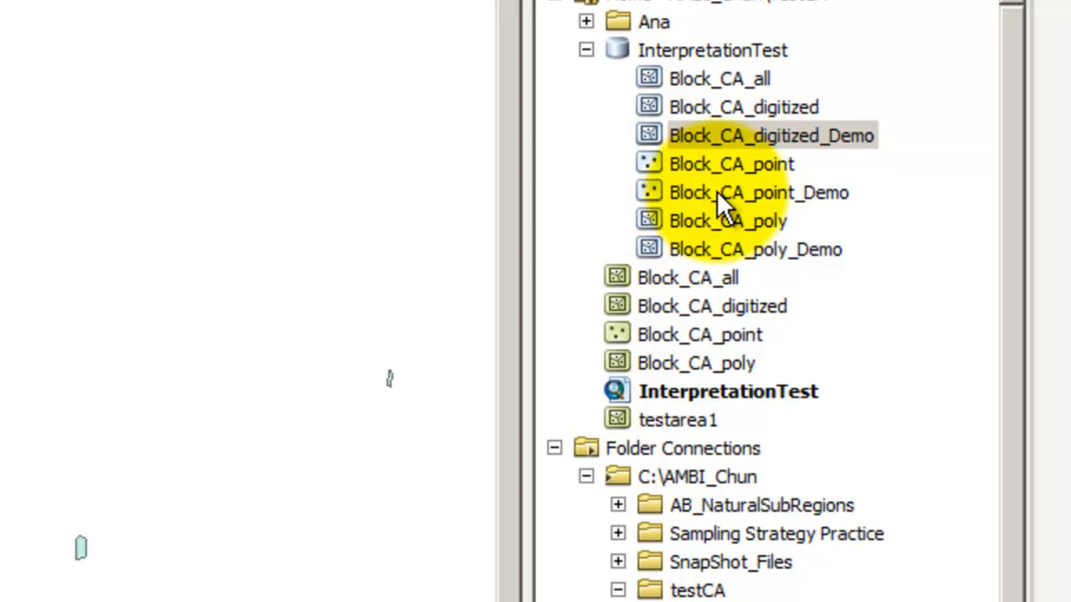
left_click(694, 193)
left_click_drag(690, 192, 205, 258)
left_click_drag(697, 253, 149, 294)
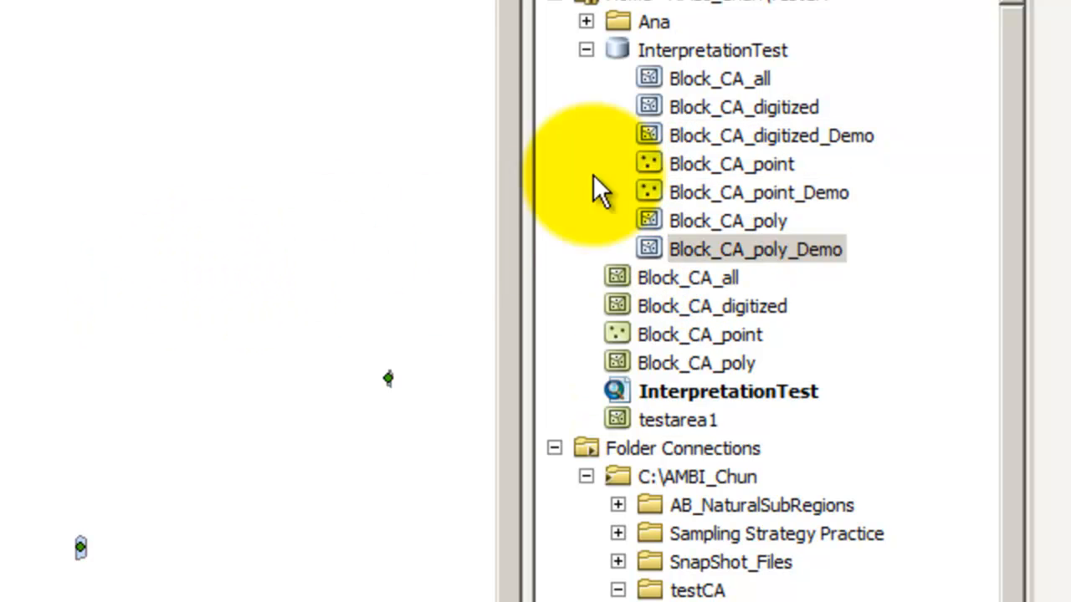
Add the Block_CA_all shapefile to the map and dismiss the geographic coordinate systems warning
left_click(586, 49)
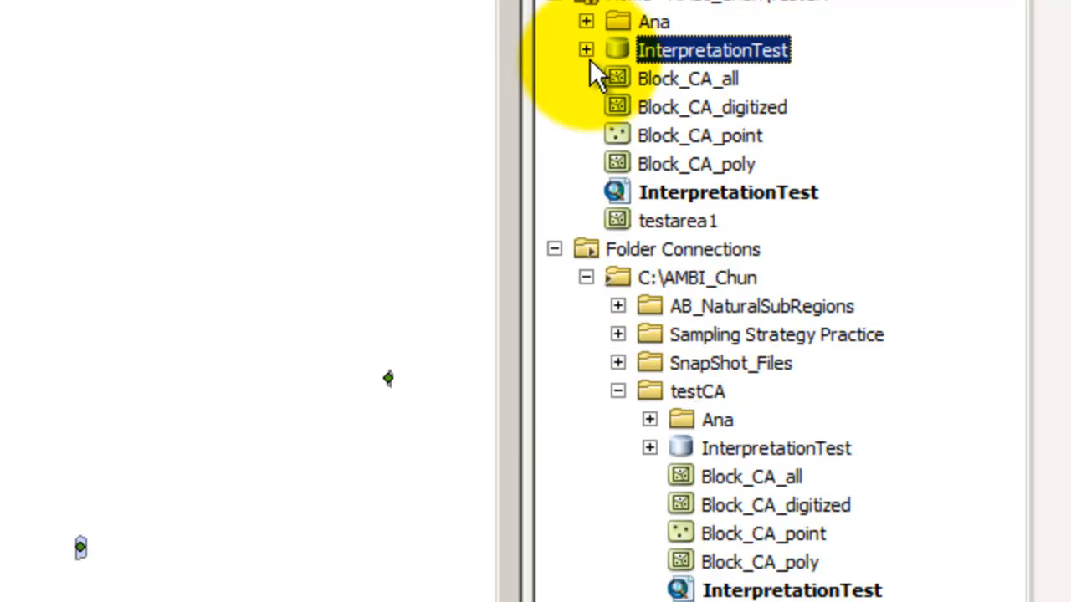
left_click_drag(672, 78, 293, 104)
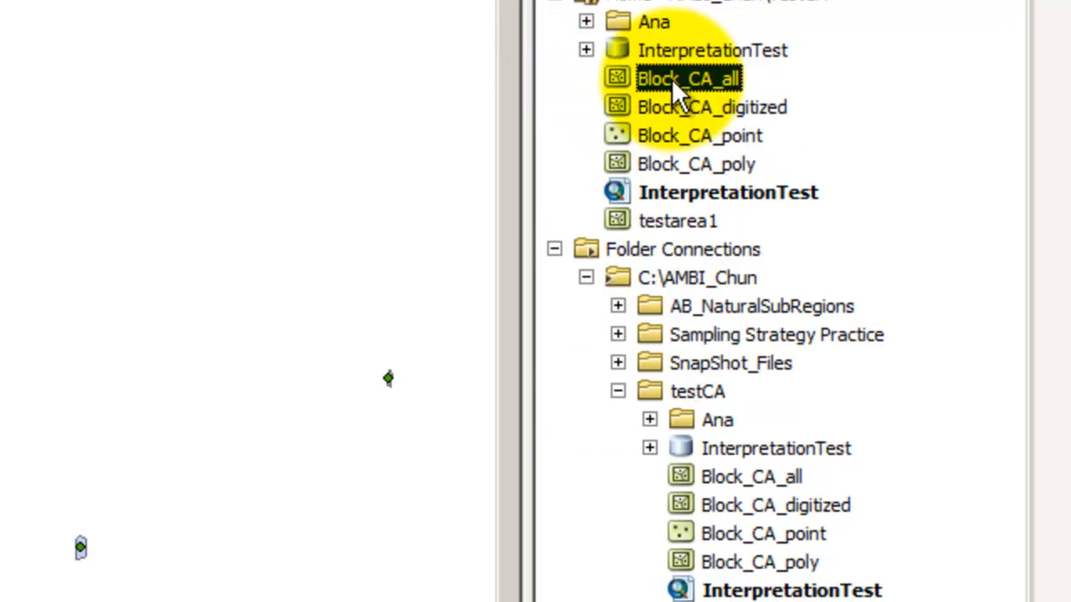
left_click_drag(430, 113, 313, 114)
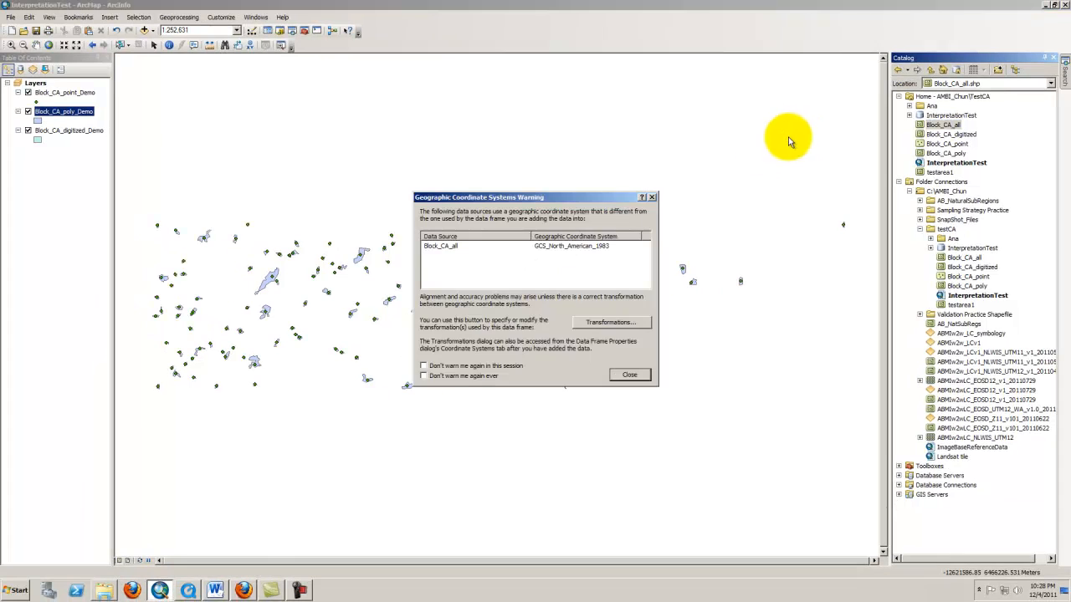
left_click(629, 376)
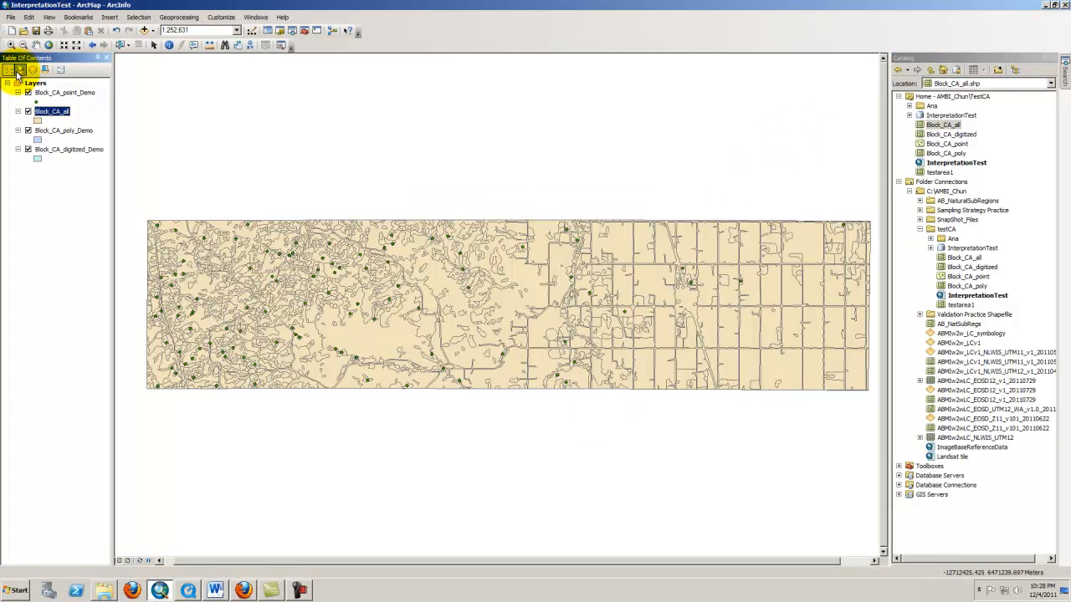
List the map layers by source in the table of contents and widen the contents pane
left_click(20, 70)
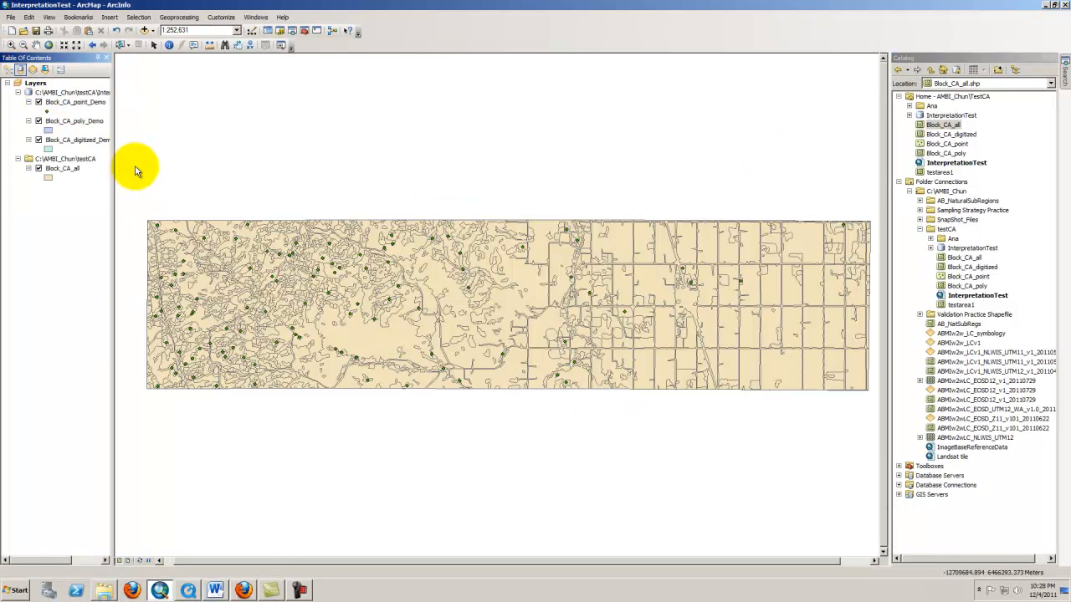
left_click_drag(112, 166, 134, 165)
left_click(76, 171)
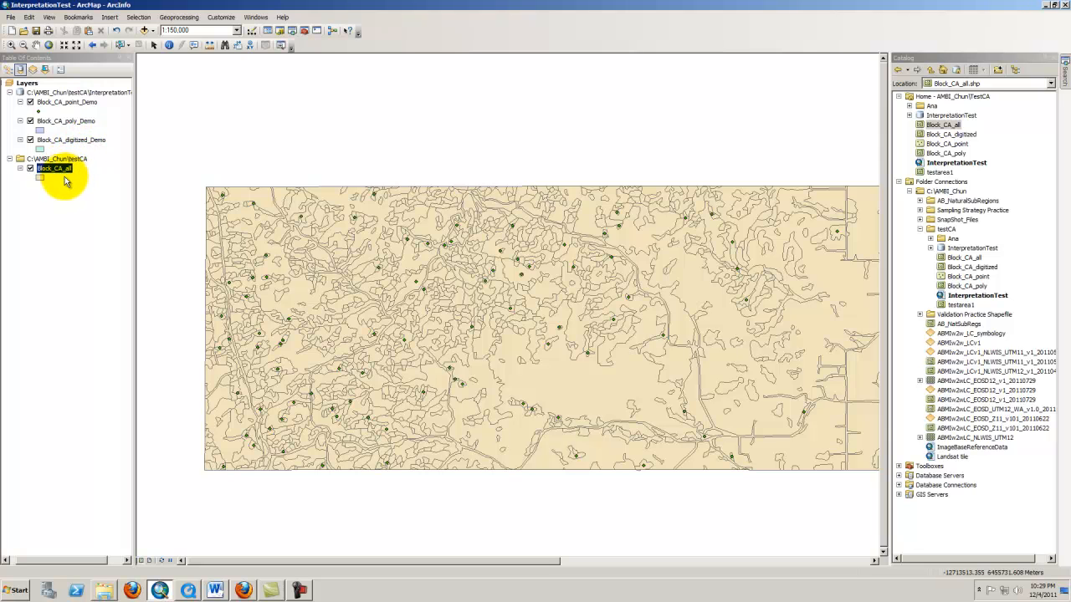
right_click(66, 174)
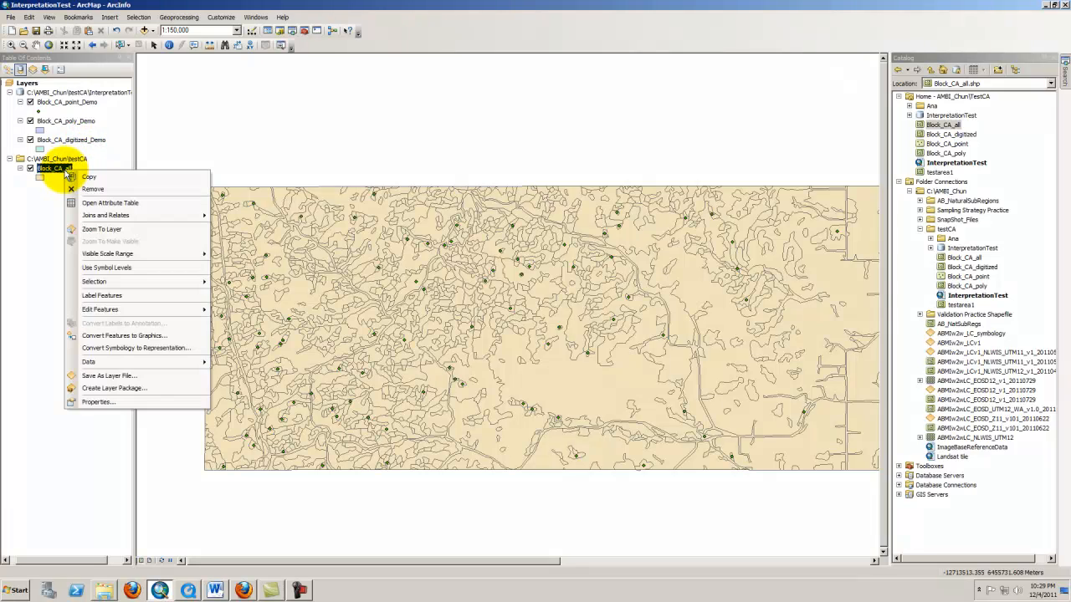
left_click(52, 189)
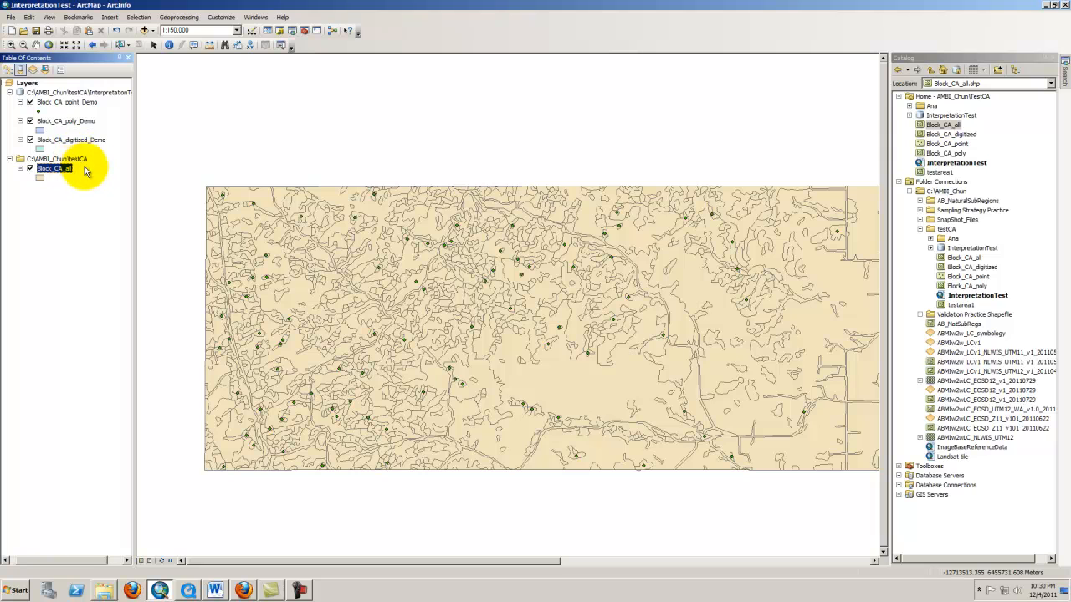
left_click(110, 112)
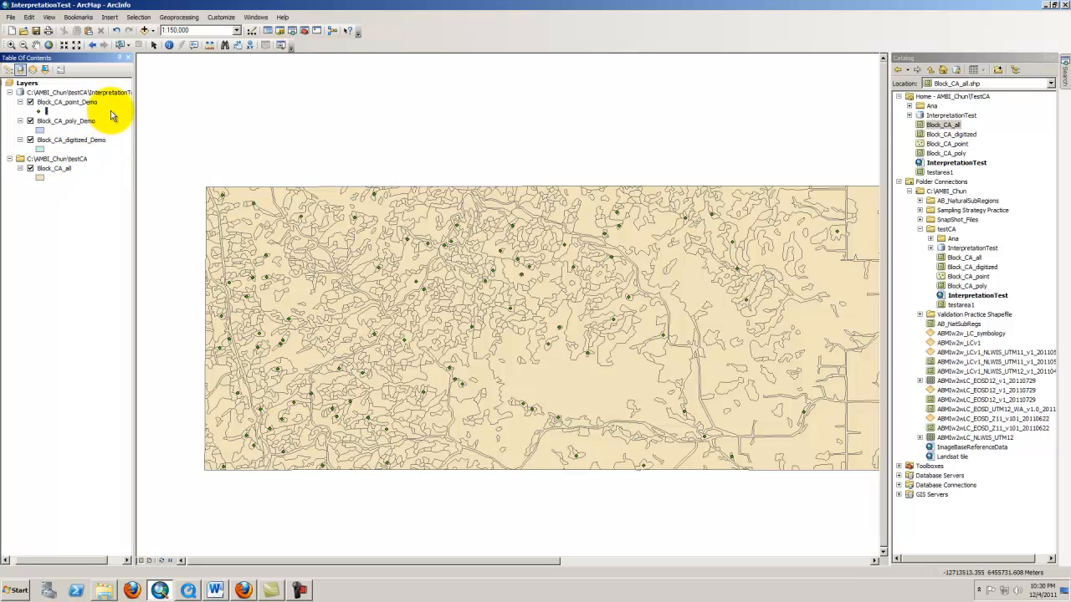
List layers by drawing order and move Block_CA_digitized_Demo to the top of the layer list
left_click(94, 92)
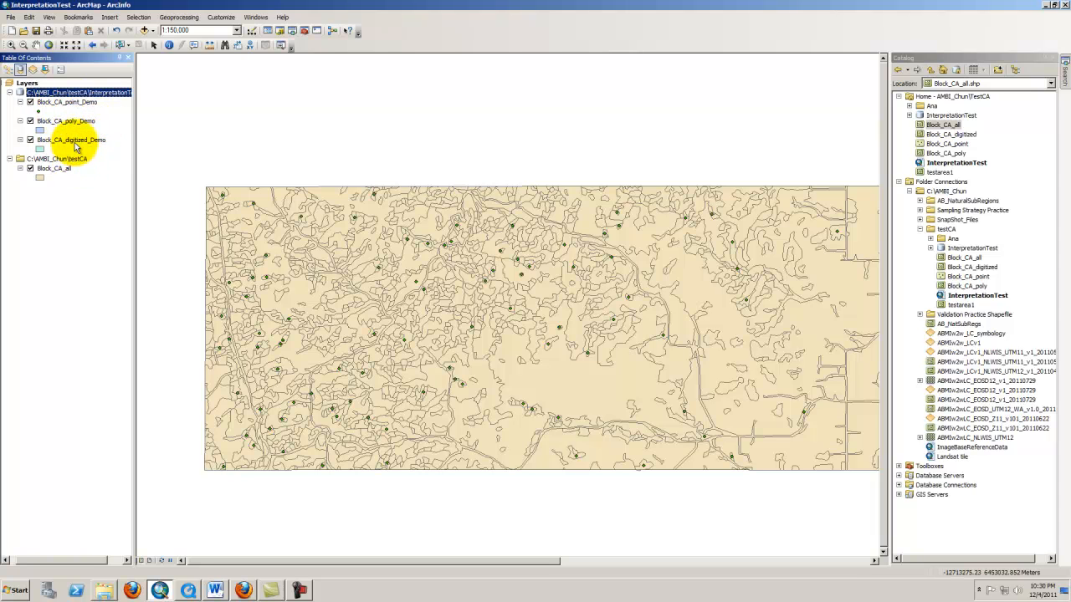
left_click(7, 71)
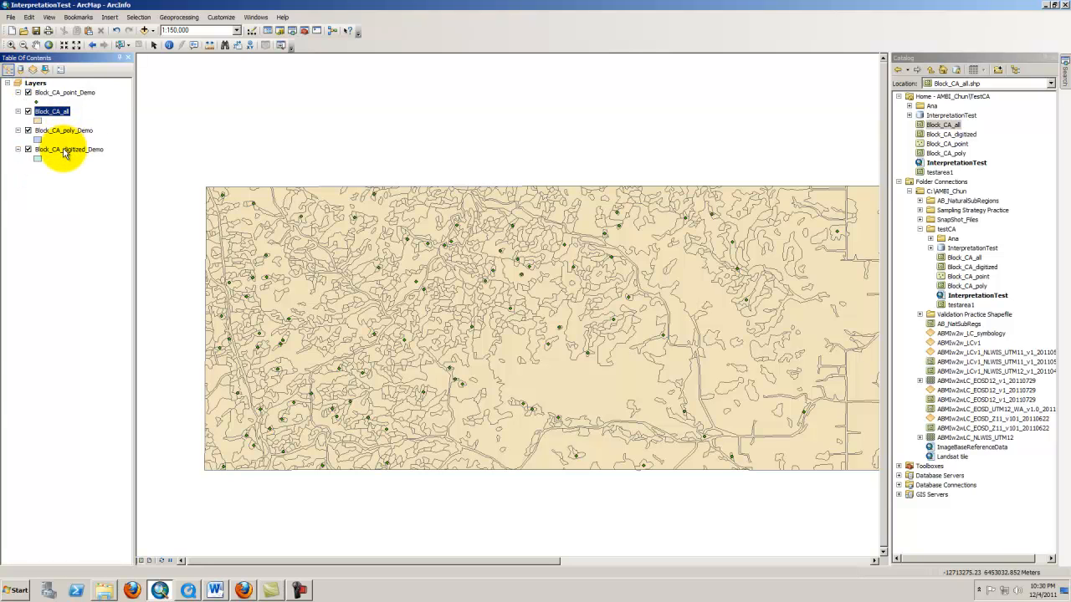
left_click_drag(66, 156, 63, 94)
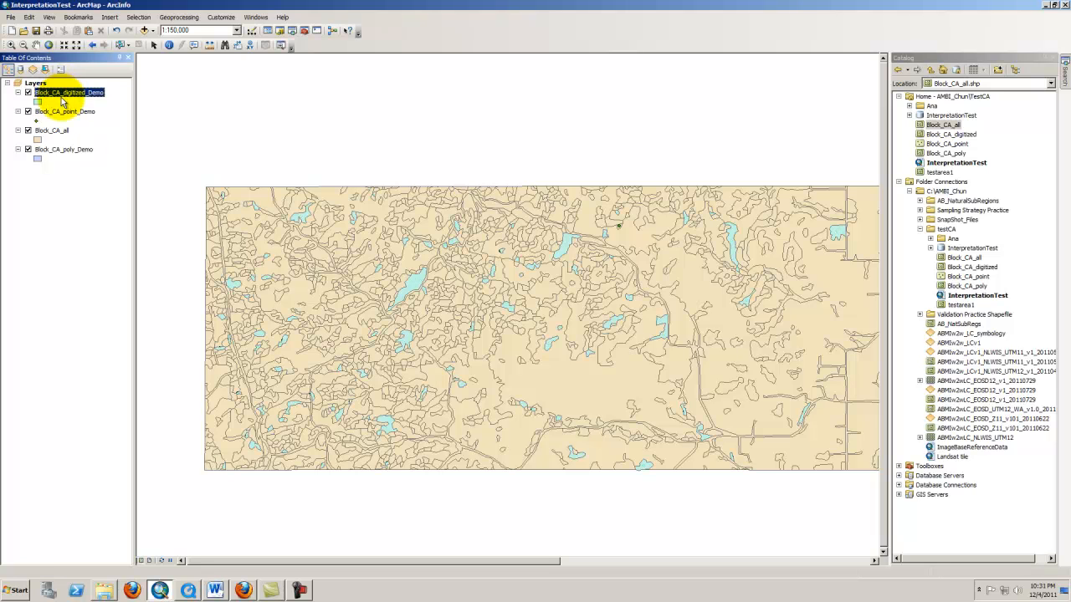
Symbolize Block_CA_digitized_Demo with no fill, a 2-point outline width and a red outline
left_click(37, 102)
left_click(599, 410)
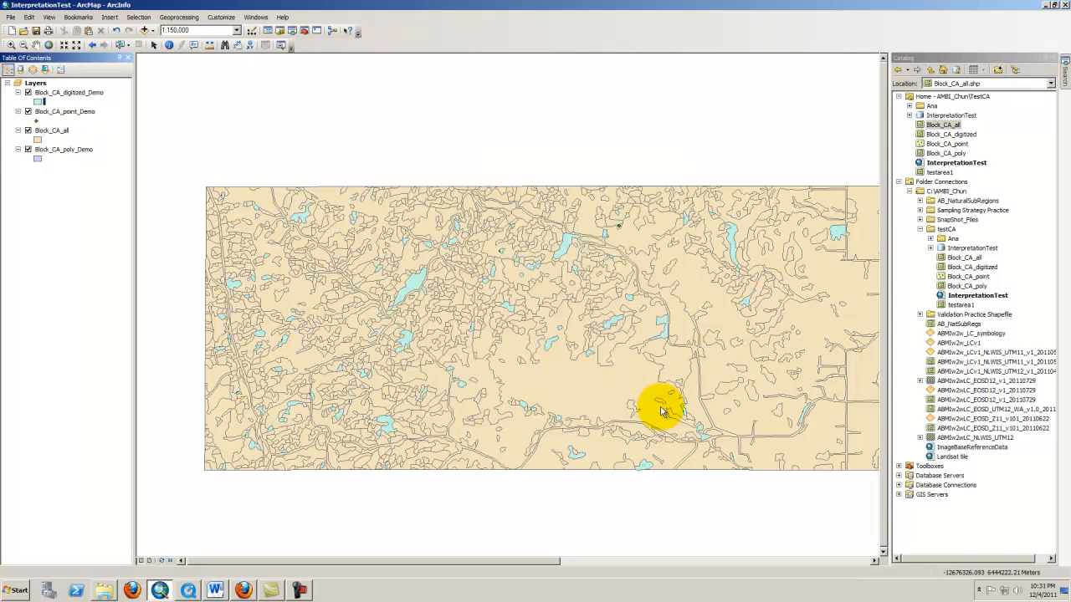
left_click(38, 102)
left_click(652, 251)
left_click(658, 268)
double_click(661, 270)
type("1")
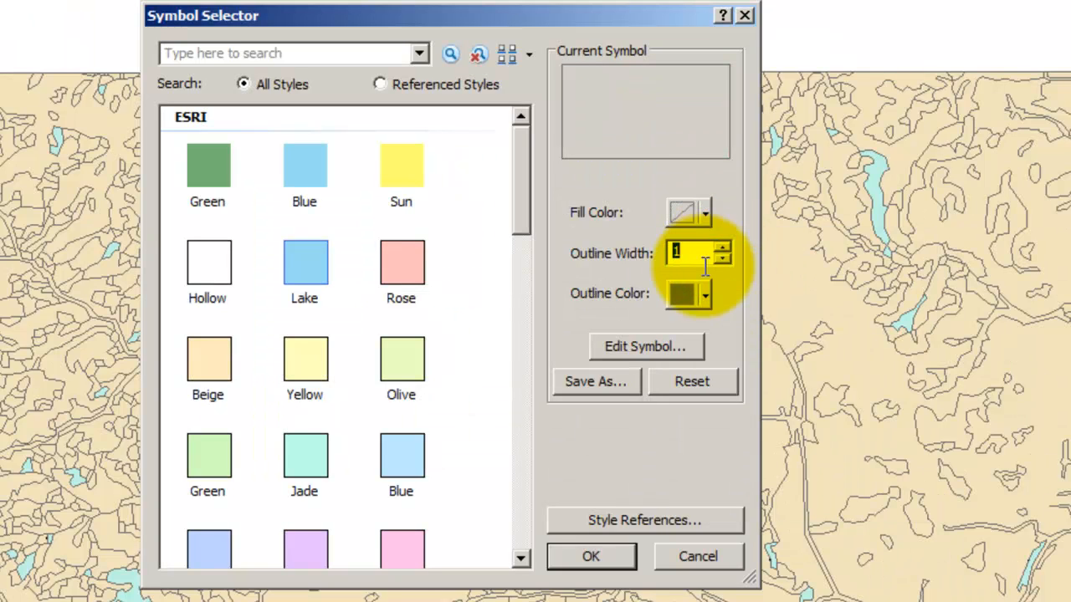
left_click(721, 248)
left_click(703, 293)
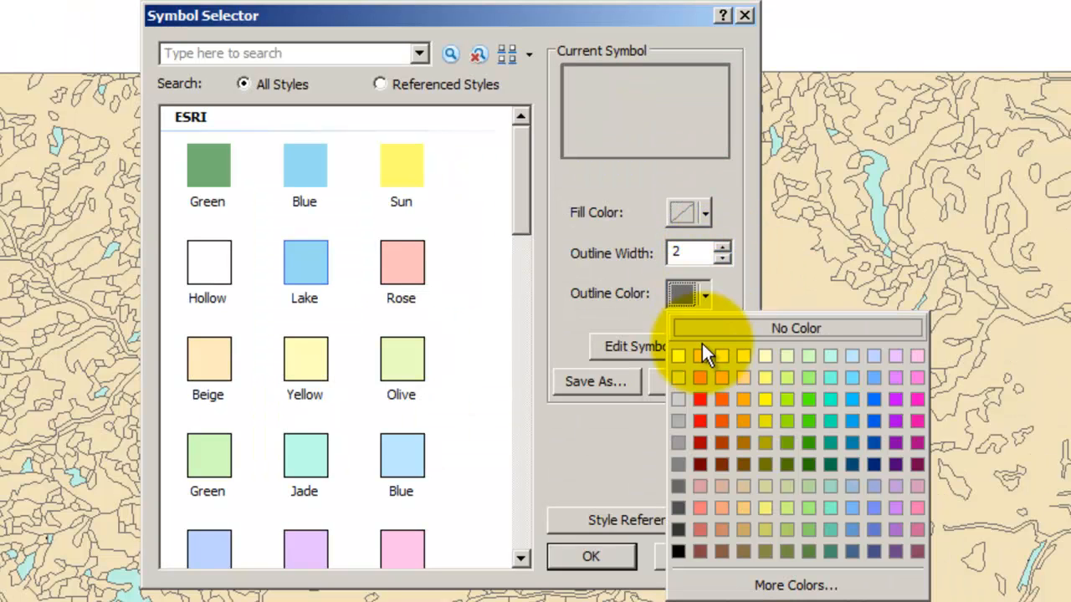
left_click(701, 420)
left_click(592, 558)
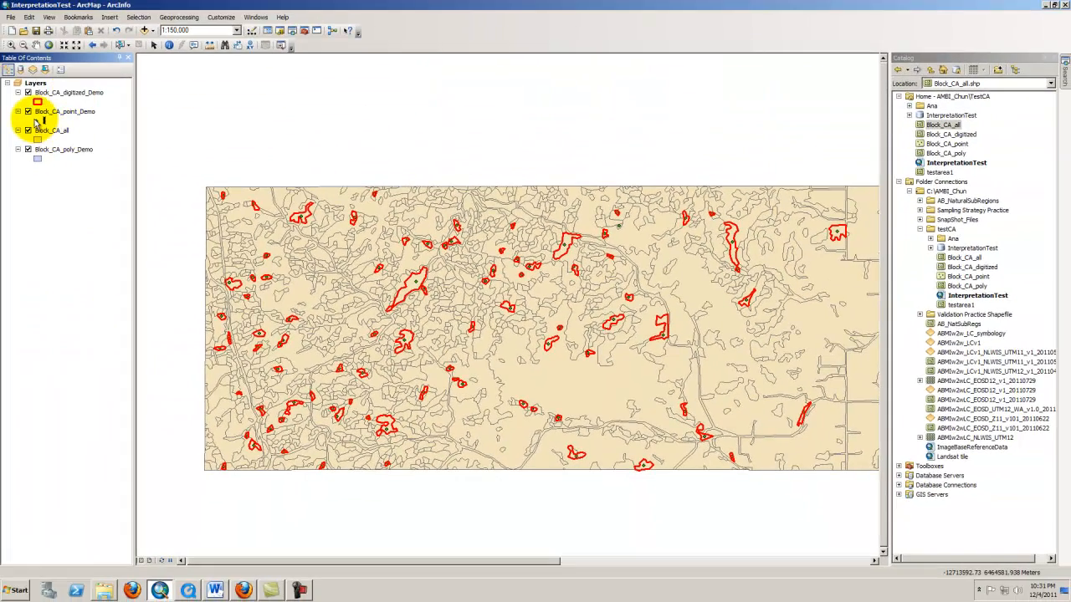
Set the Block_CA_point_Demo marker size to 8 and its color to a crimson red
left_click(37, 121)
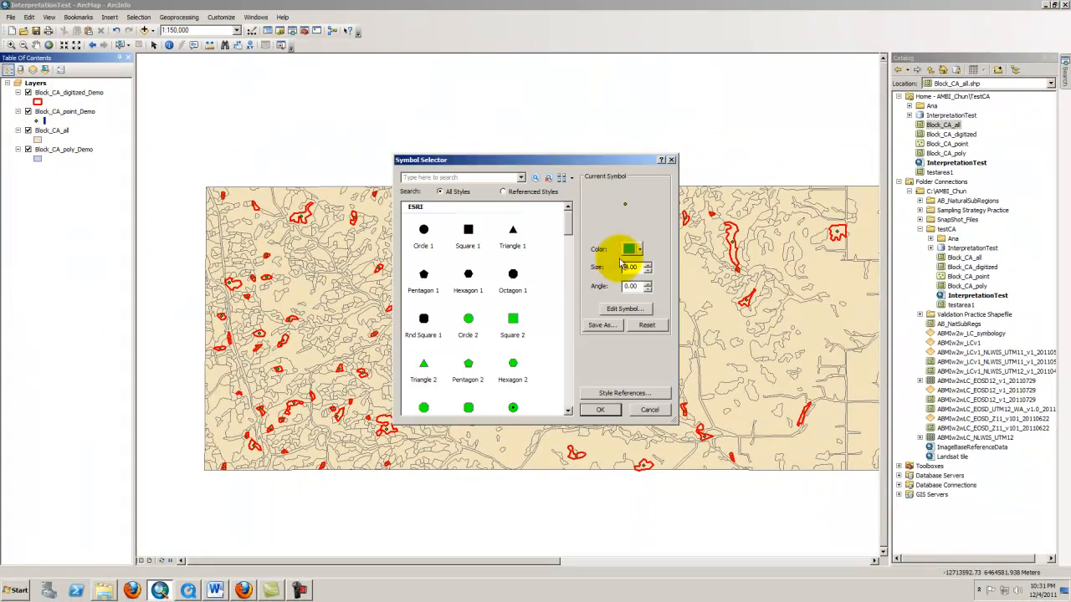
left_click_drag(628, 267, 618, 268)
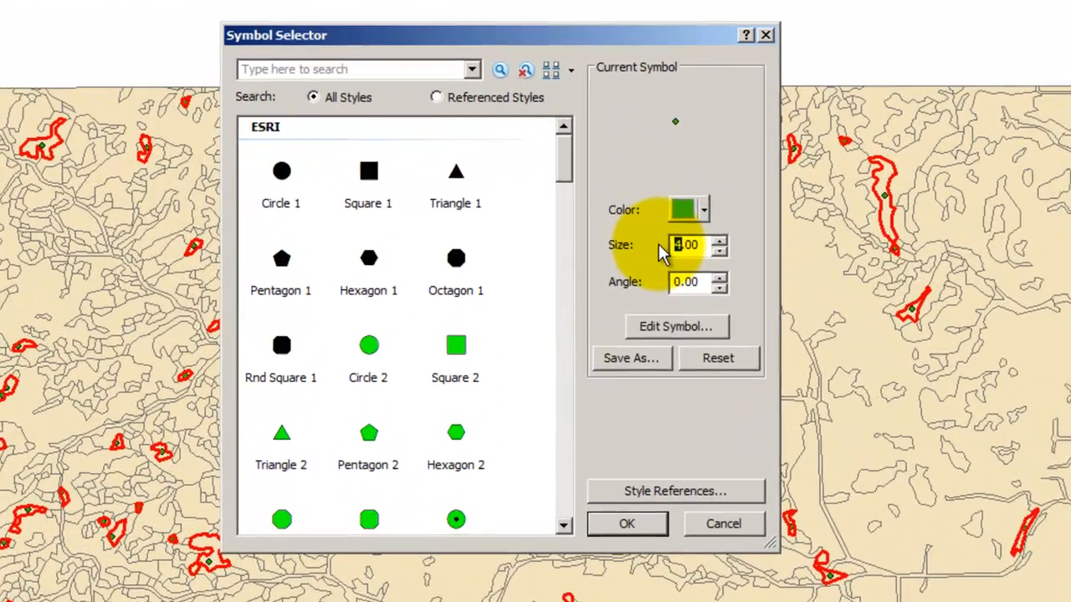
type("8")
left_click(707, 208)
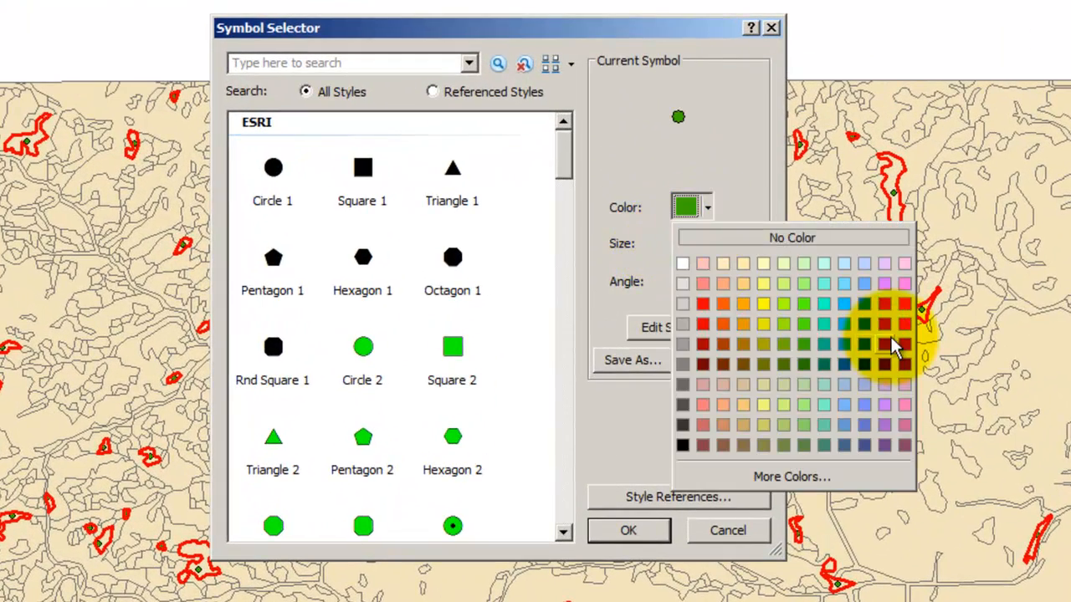
left_click(892, 343)
left_click(624, 513)
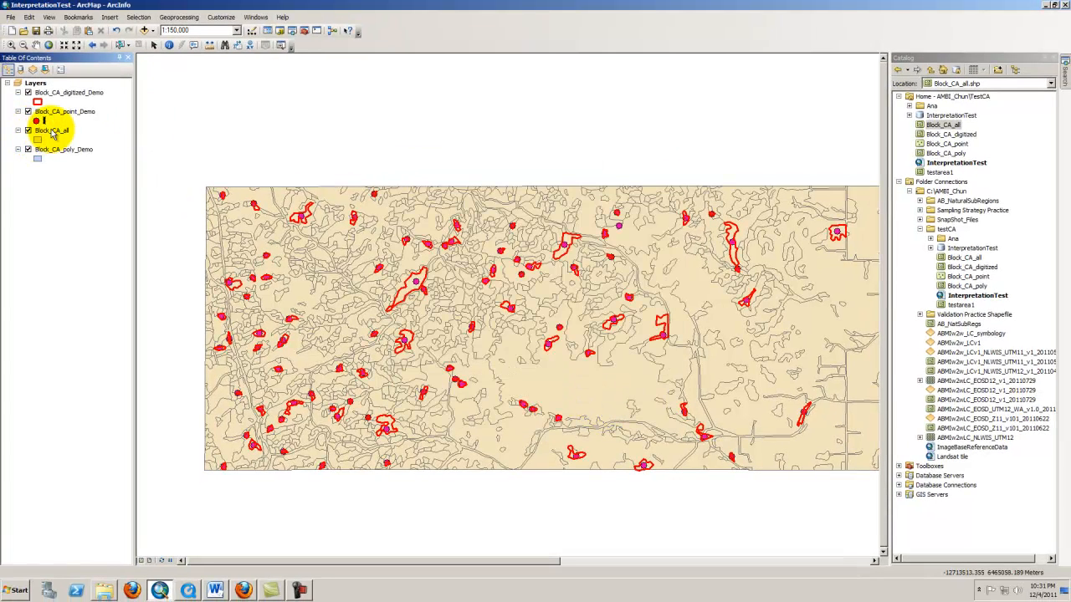
Move Block_CA_all below Block_CA_poly_Demo and give Block_CA_poly_Demo no fill with a 2-point Solar Yellow outline
left_click_drag(52, 134, 42, 159)
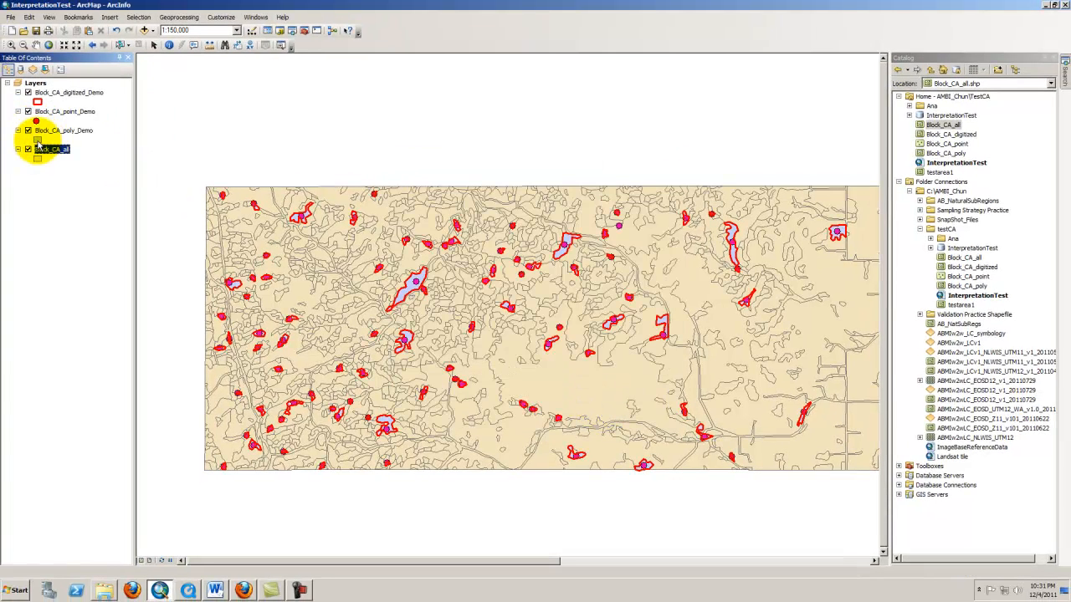
left_click(36, 138)
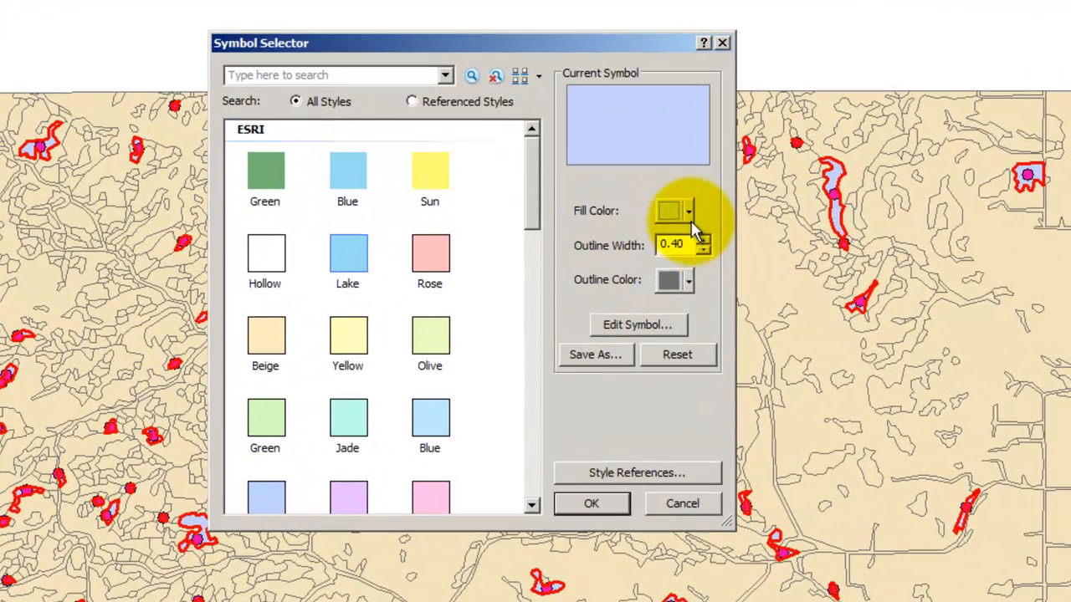
left_click(654, 249)
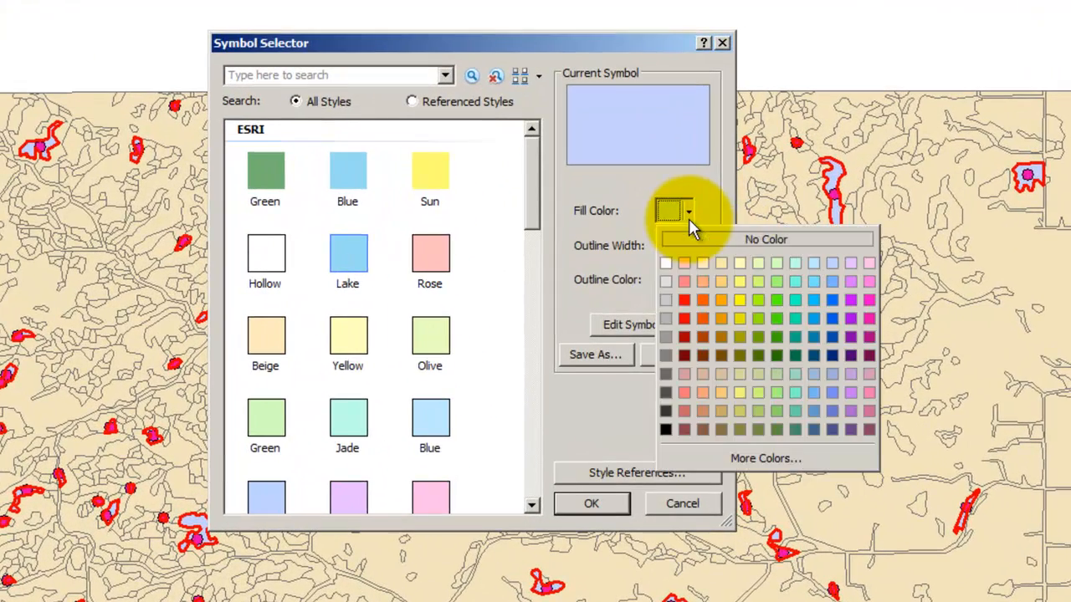
left_click(702, 241)
double_click(695, 246)
type("2")
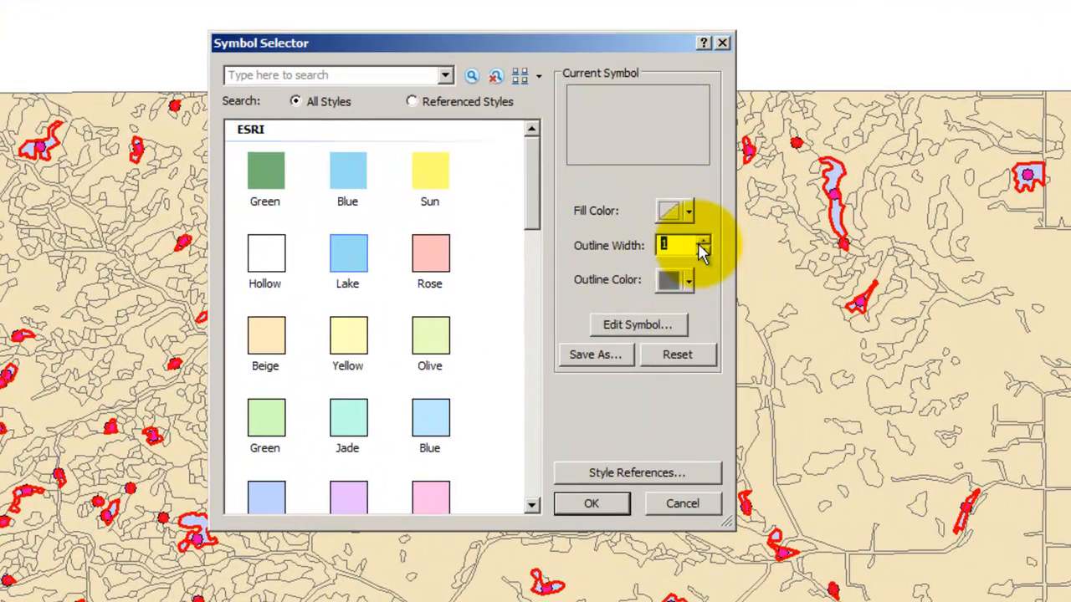
left_click(686, 282)
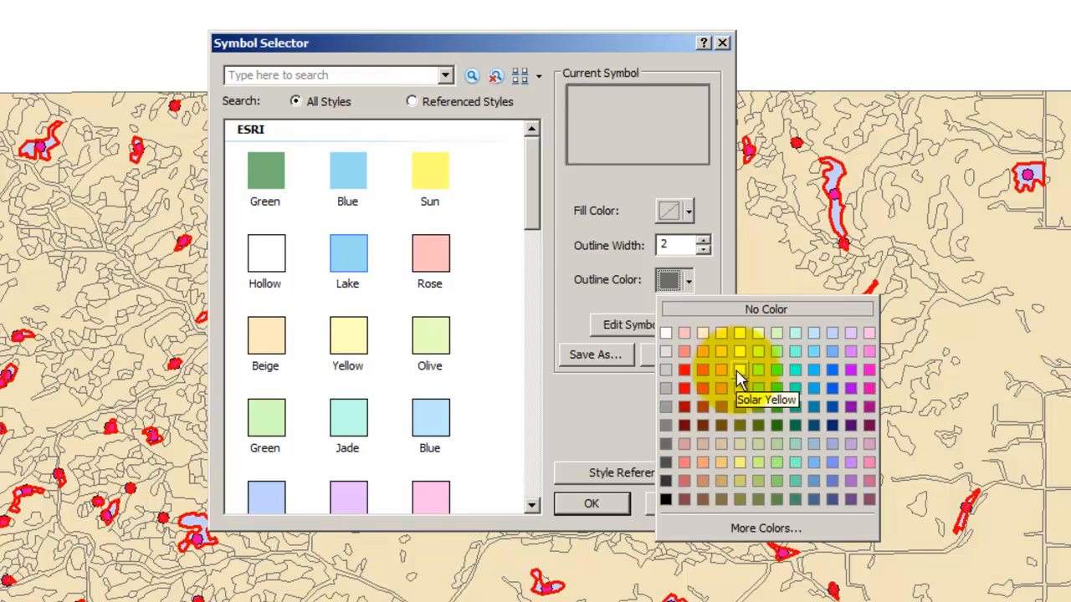
left_click(740, 376)
left_click(562, 507)
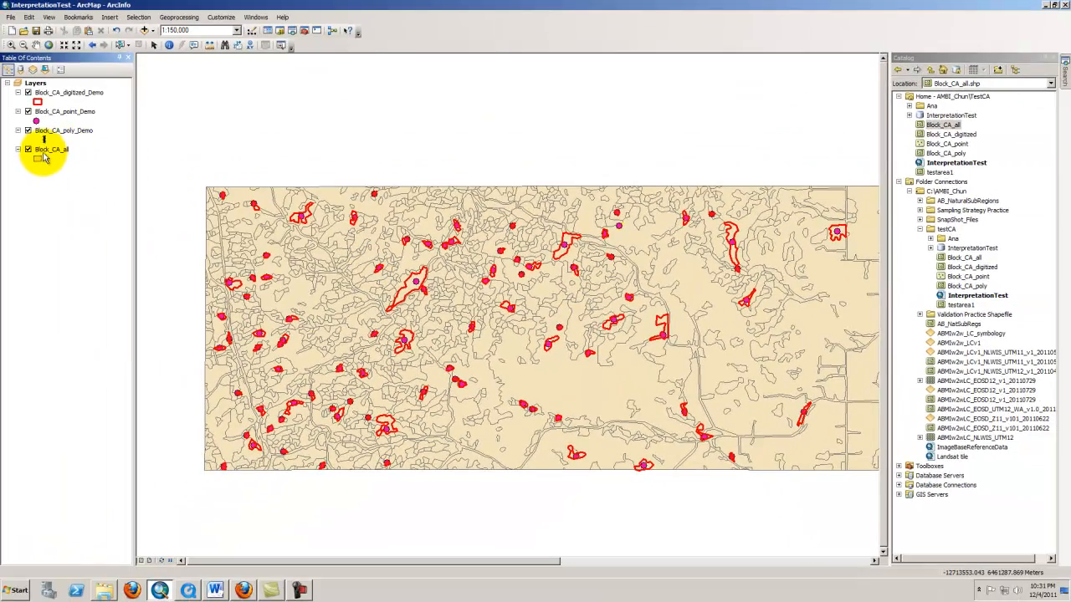
Symbolize Block_CA_all with no fill, a 1-point outline width and a green outline
left_click(38, 158)
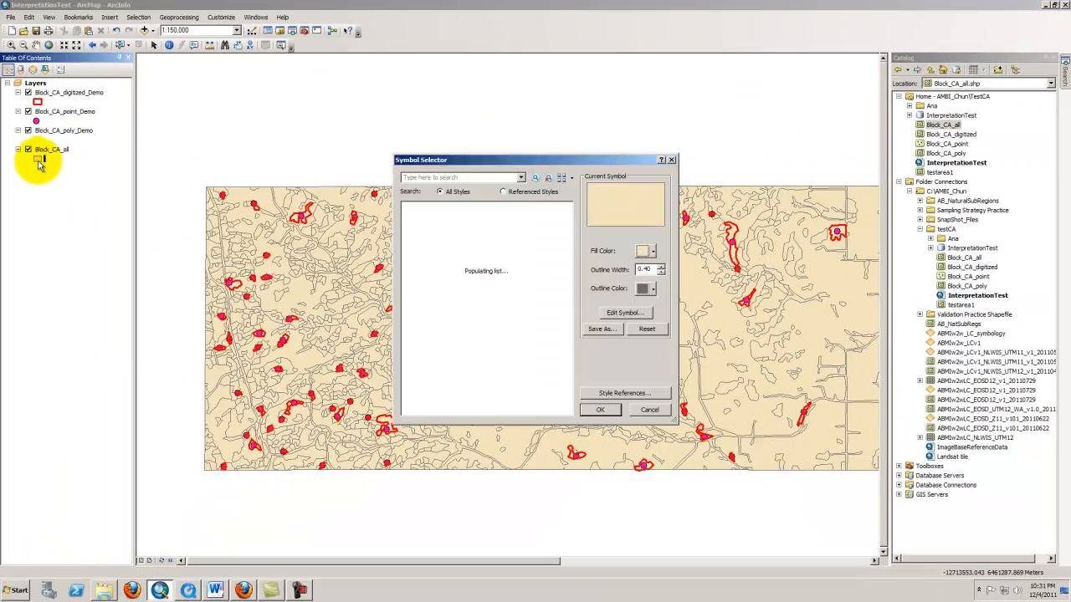
left_click(651, 251)
left_click(657, 253)
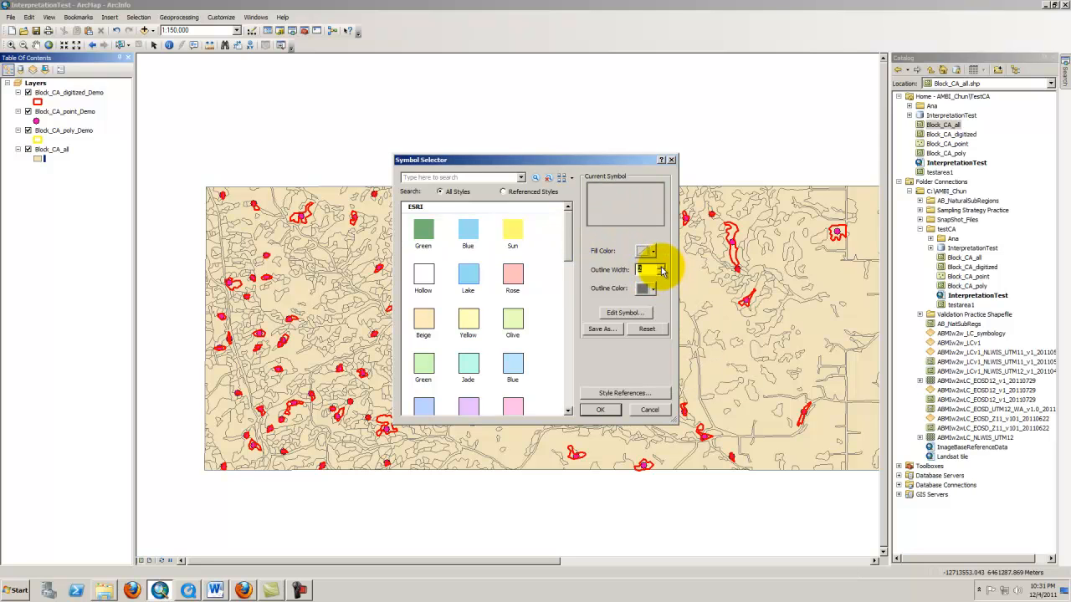
left_click(662, 273)
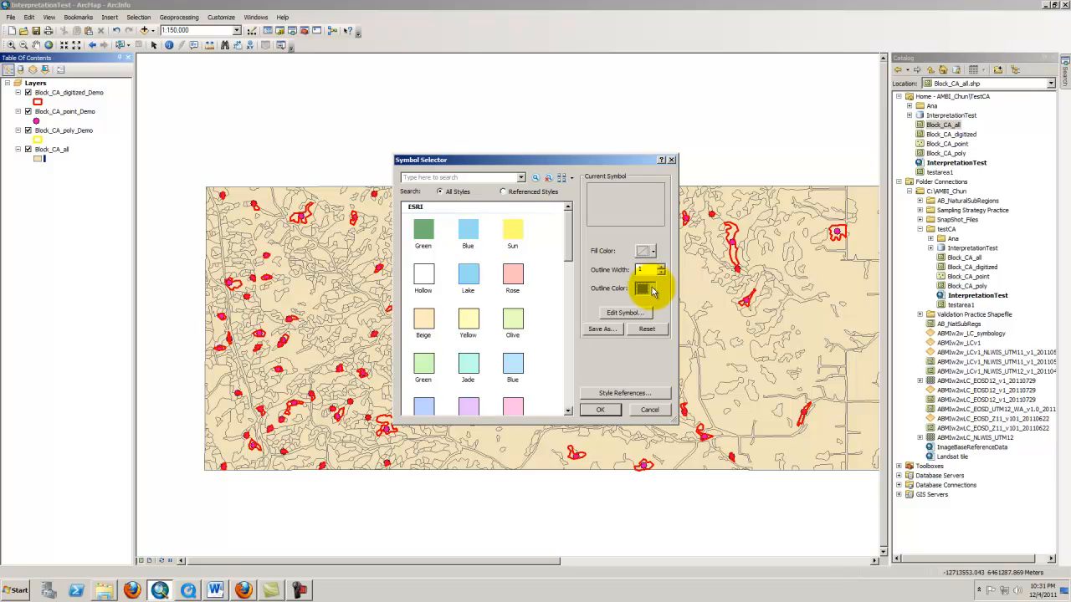
left_click(651, 288)
left_click(701, 353)
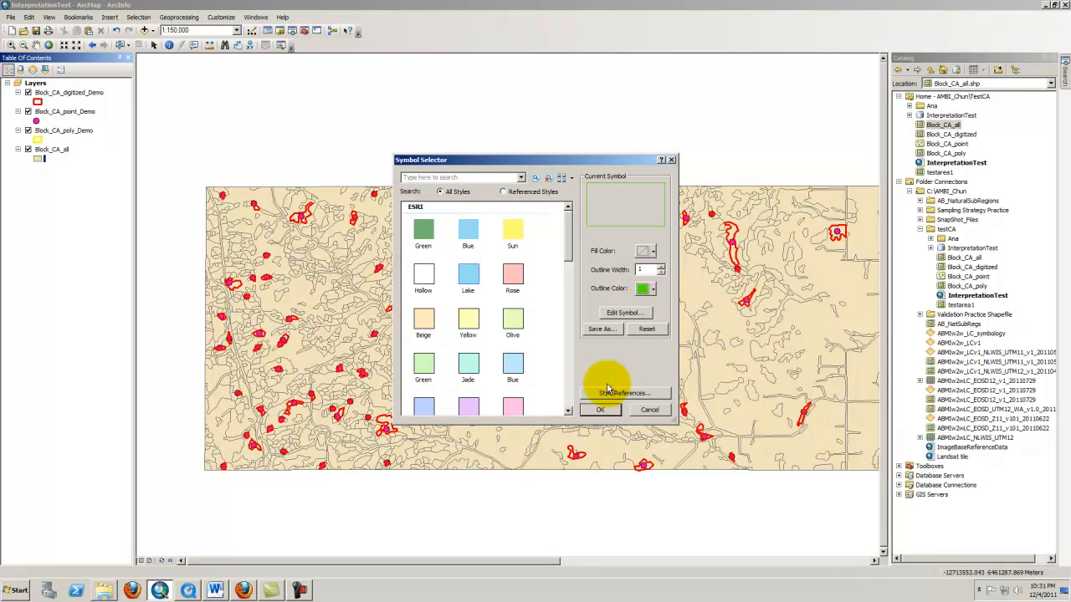
left_click(598, 409)
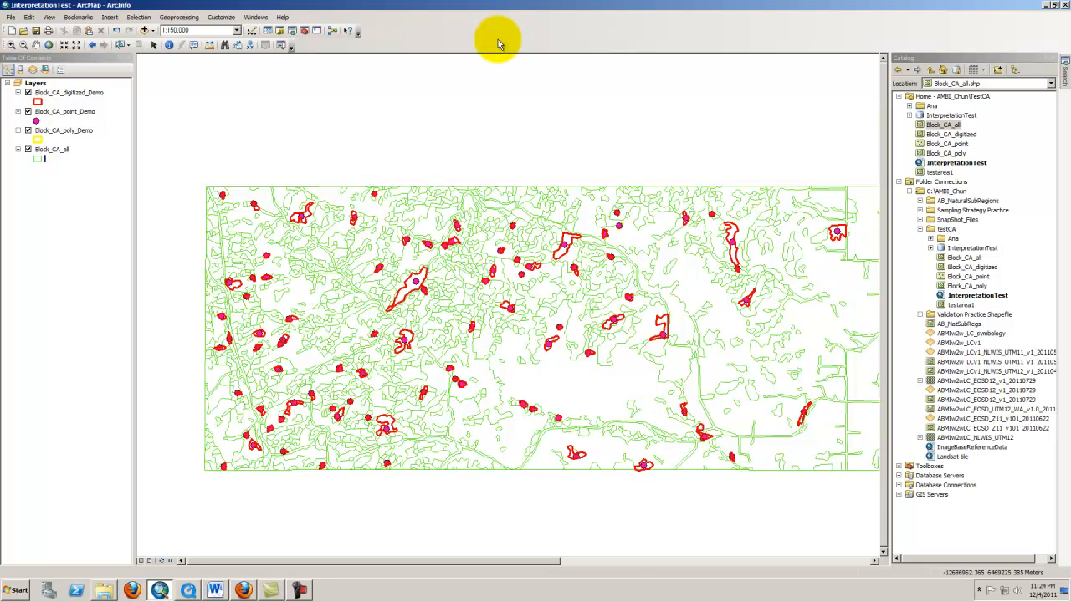
Show the Data Driven Pages, Arc2Earth Data Services - Google Maps and Editor toolbars
right_click(499, 43)
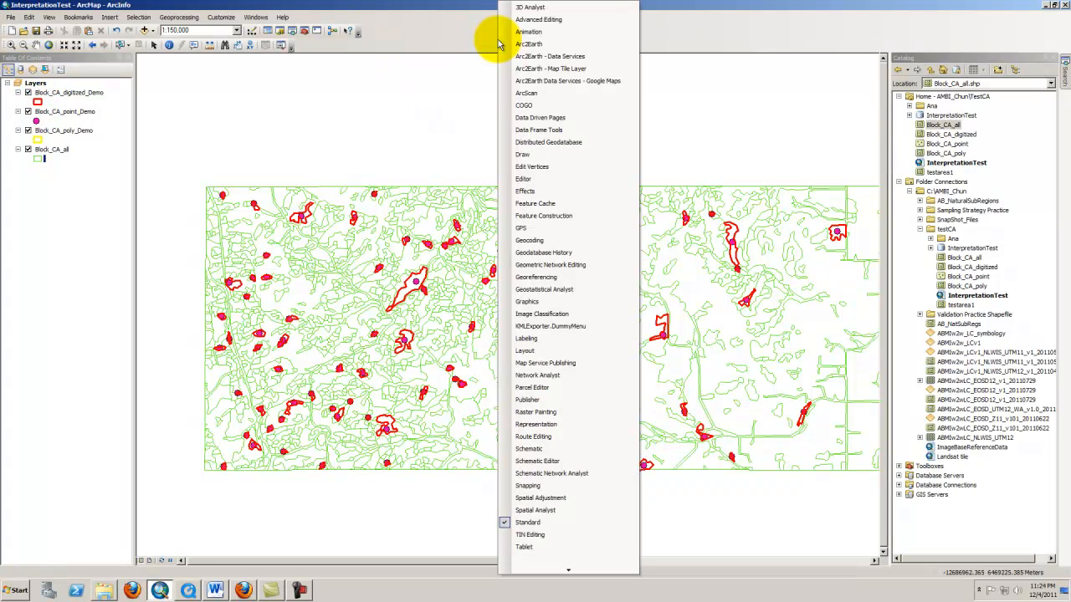
left_click(518, 123)
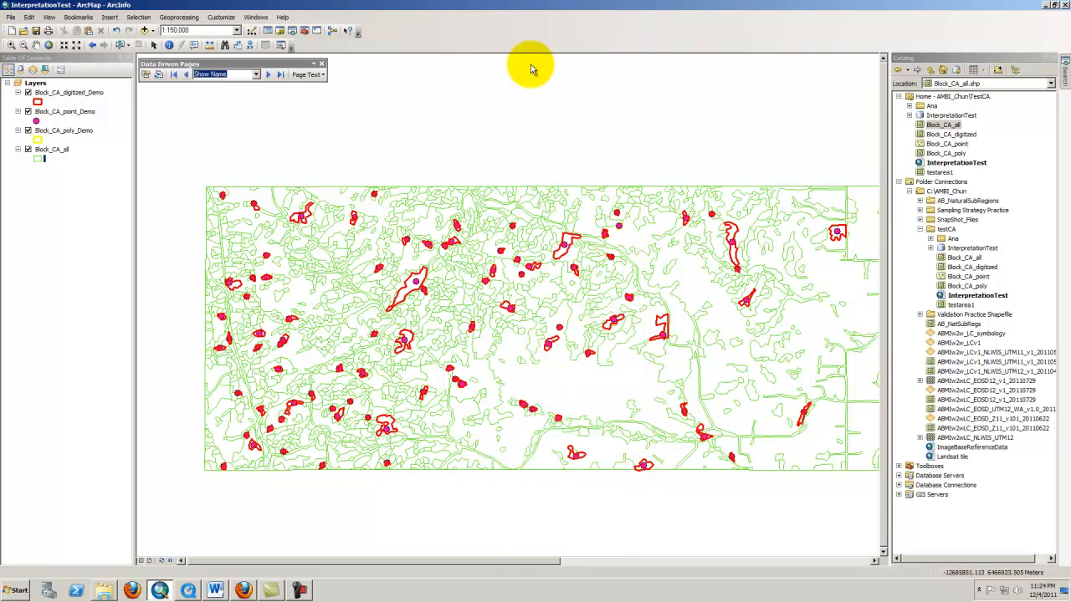
right_click(544, 32)
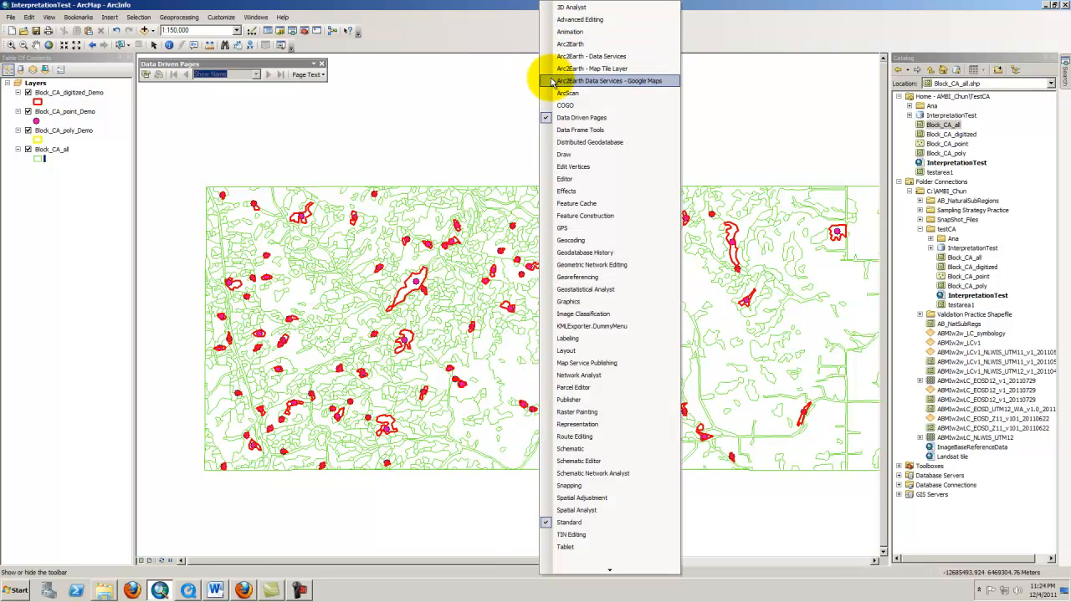
left_click(560, 81)
right_click(546, 31)
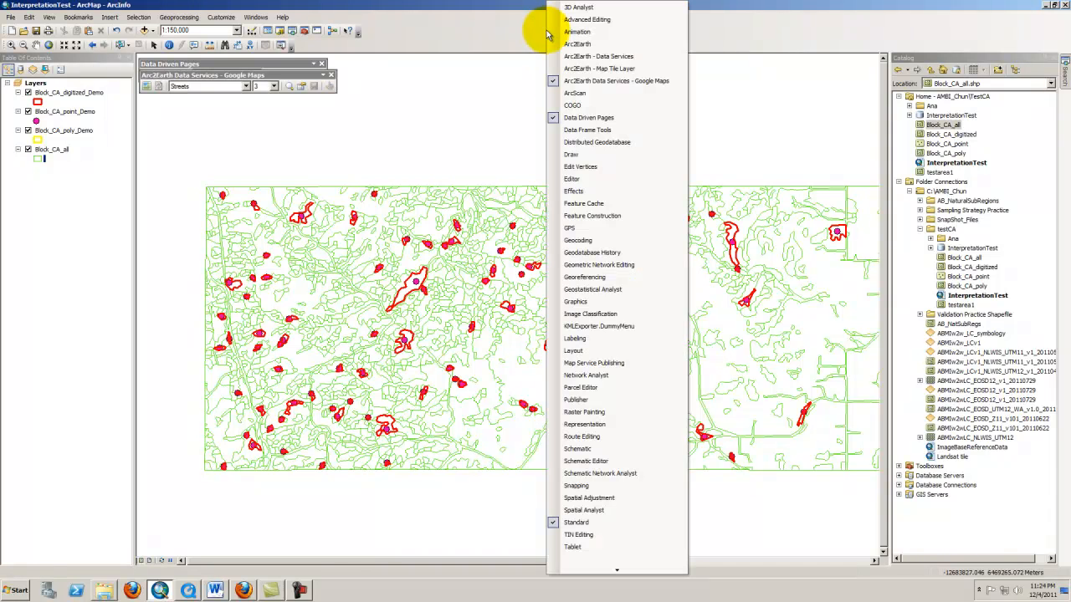
left_click(576, 179)
Dock the floating Data Driven Pages and Editor toolbars into the toolbar area
left_click_drag(239, 84, 529, 65)
left_click_drag(284, 74, 686, 64)
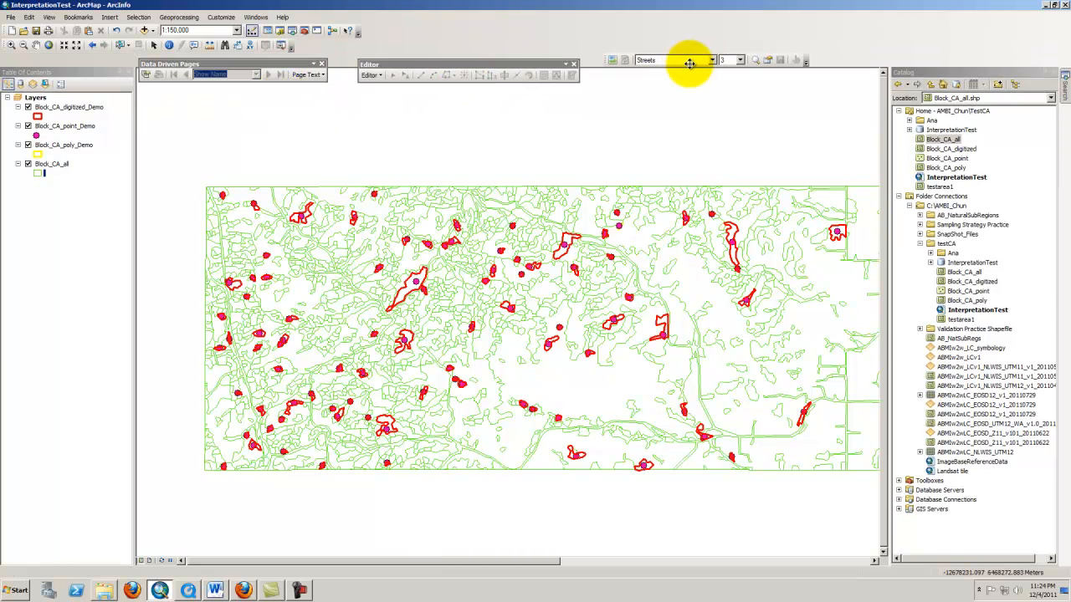
double_click(566, 65)
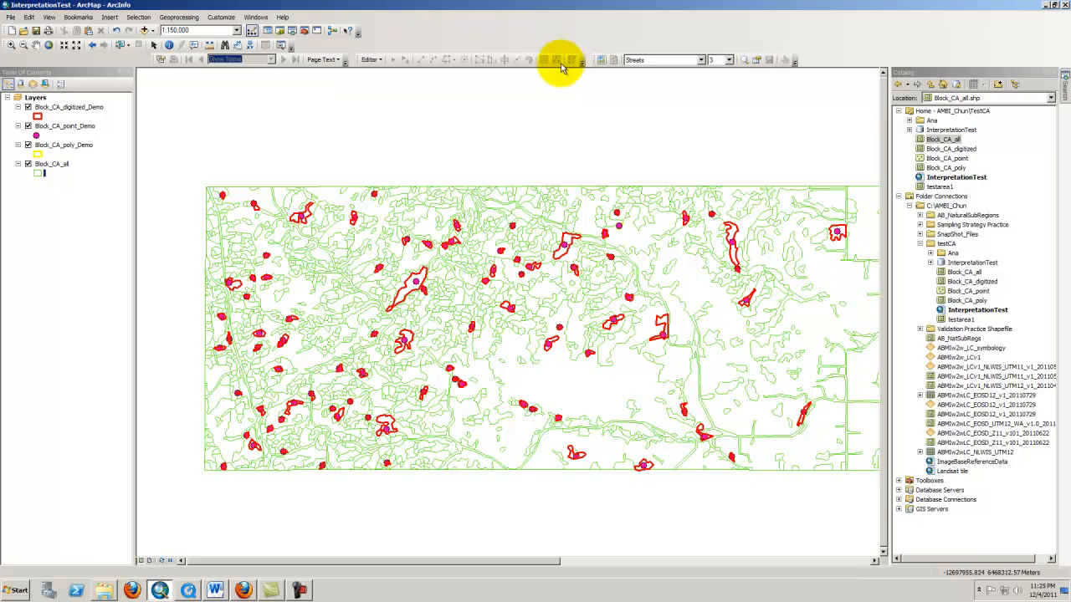
Enable Data Driven Pages with Block_CA_poly_Demo as the index layer
left_click(160, 60)
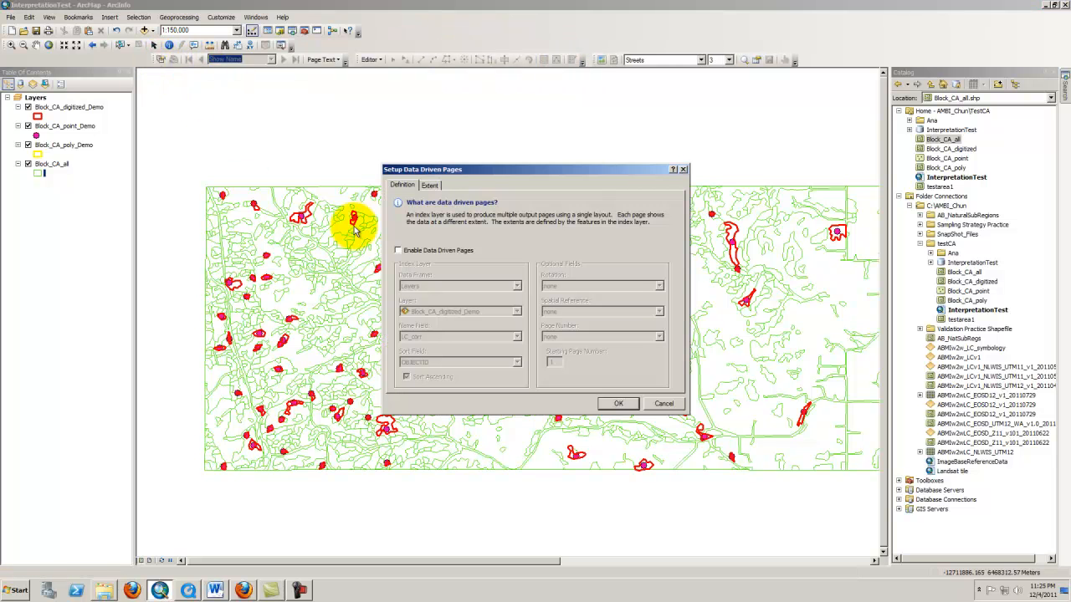
left_click(398, 251)
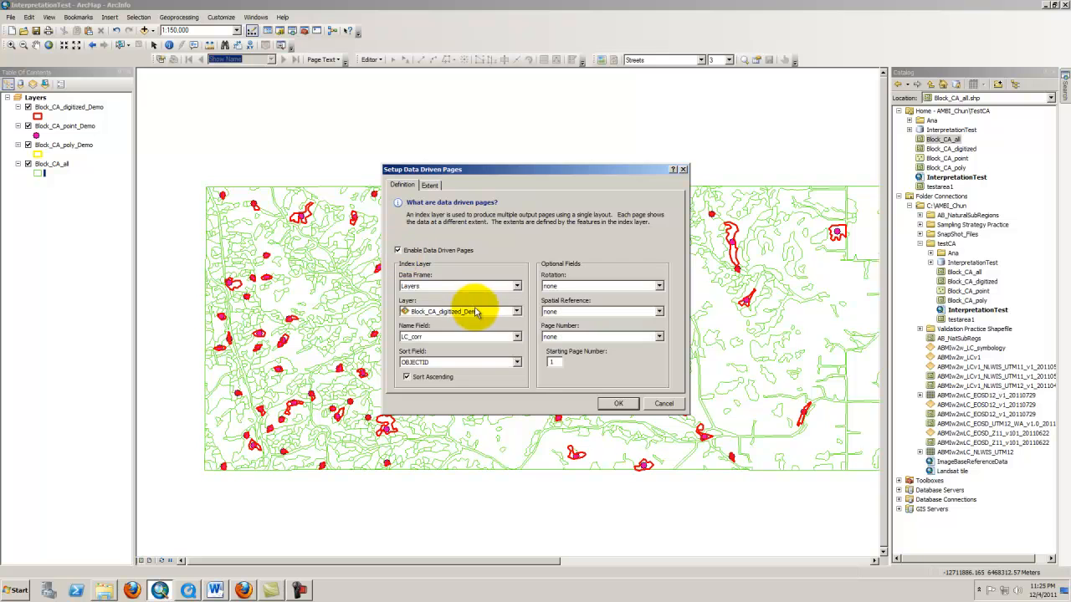
left_click(515, 312)
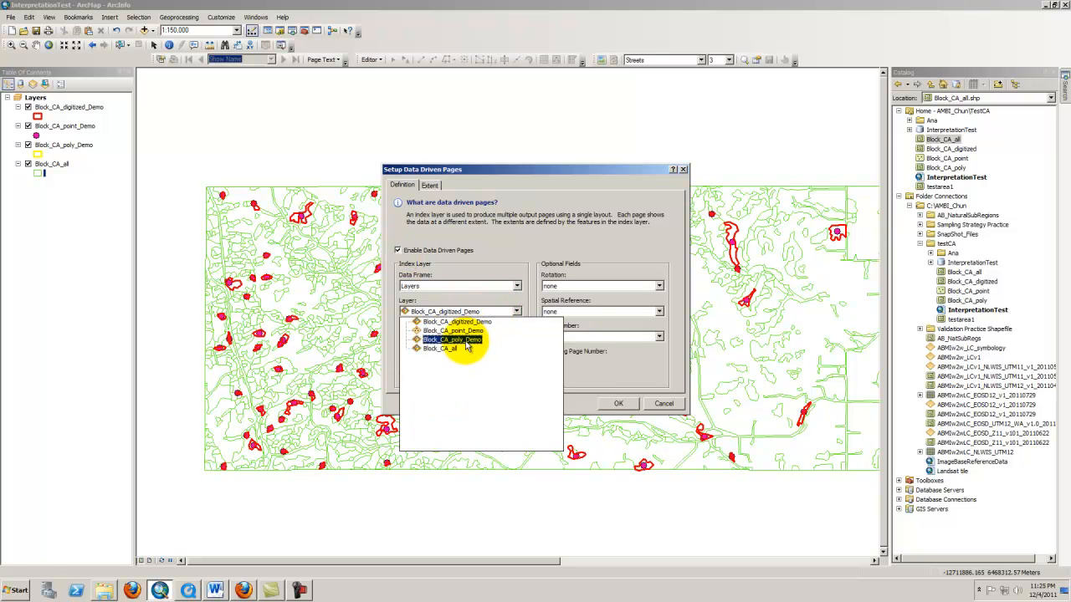
left_click(456, 339)
left_click(491, 311)
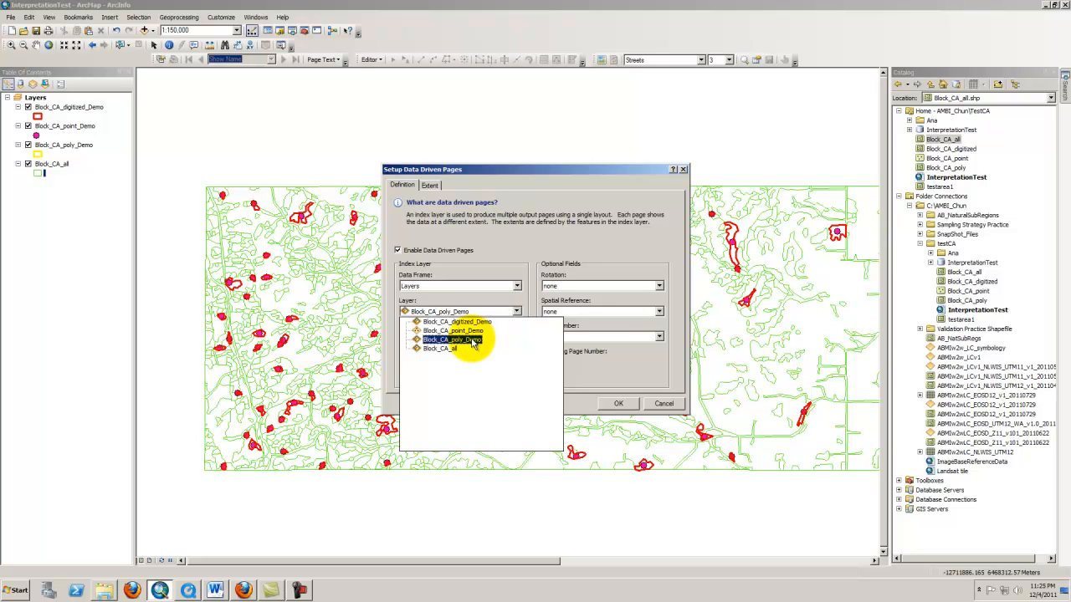
left_click(474, 341)
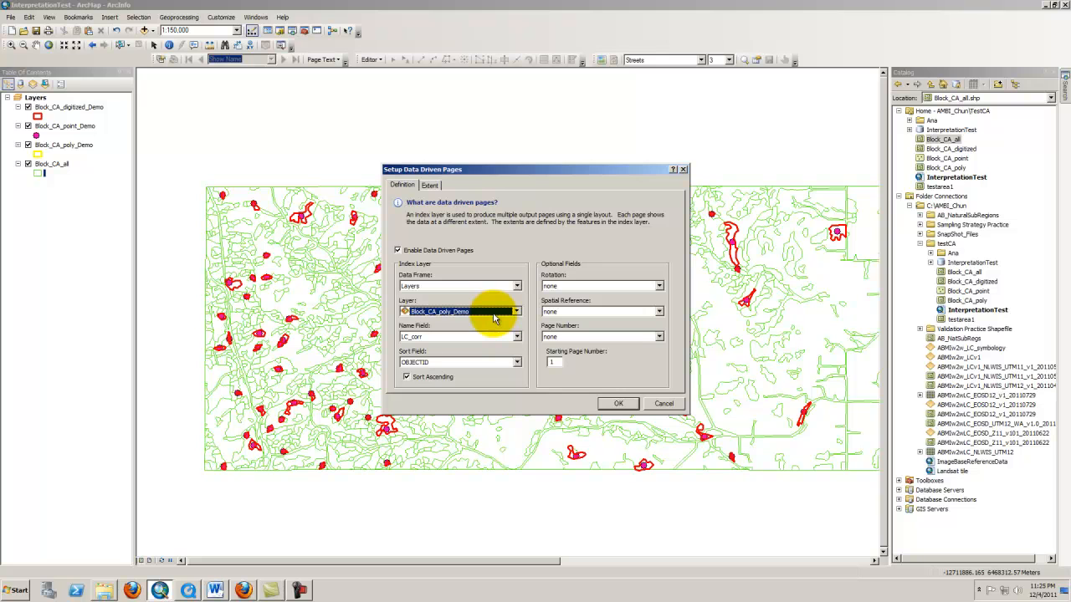
left_click(493, 318)
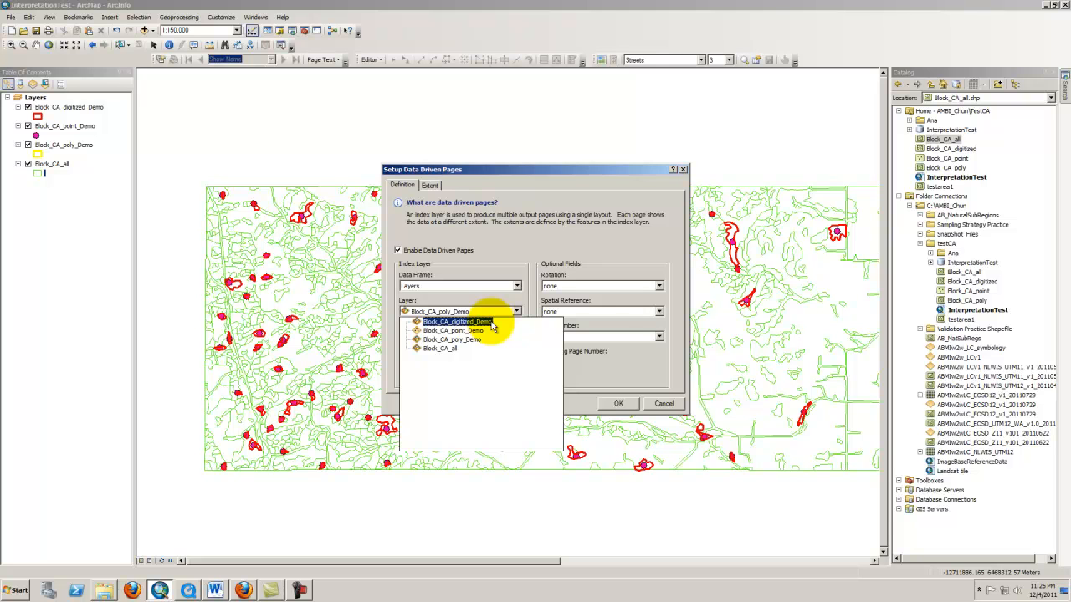
left_click(492, 324)
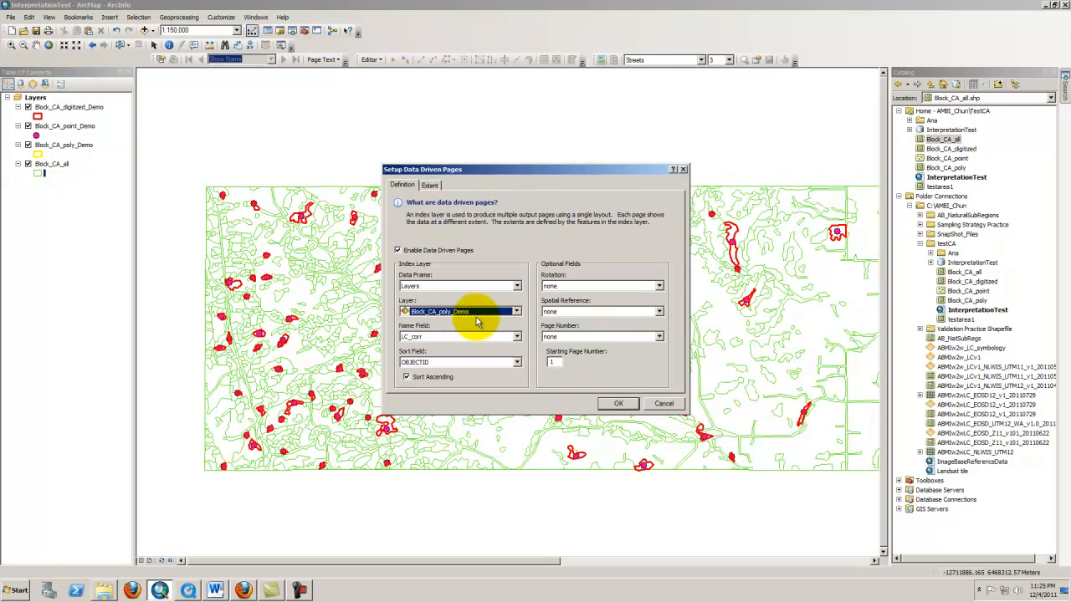
Set the Data Driven Pages name field to OBJECTID and apply the setup
left_click(460, 336)
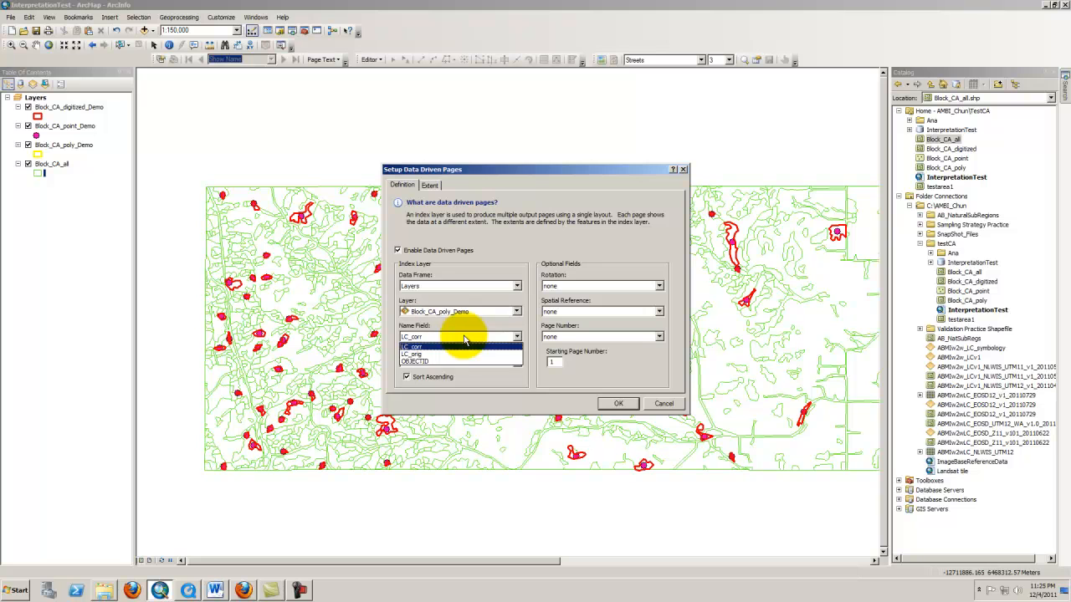
left_click(451, 362)
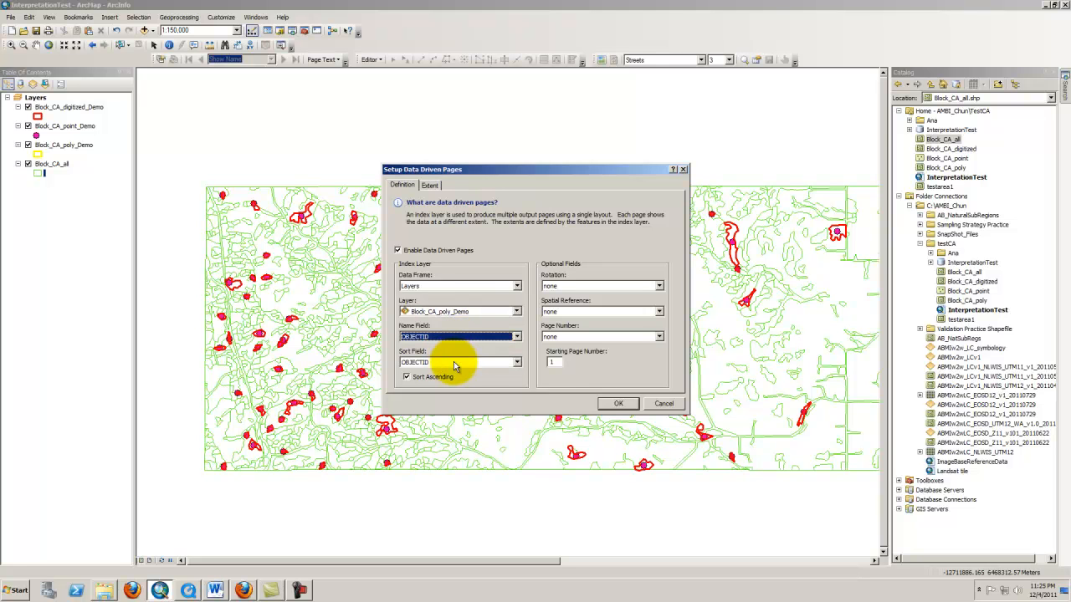
left_click(615, 404)
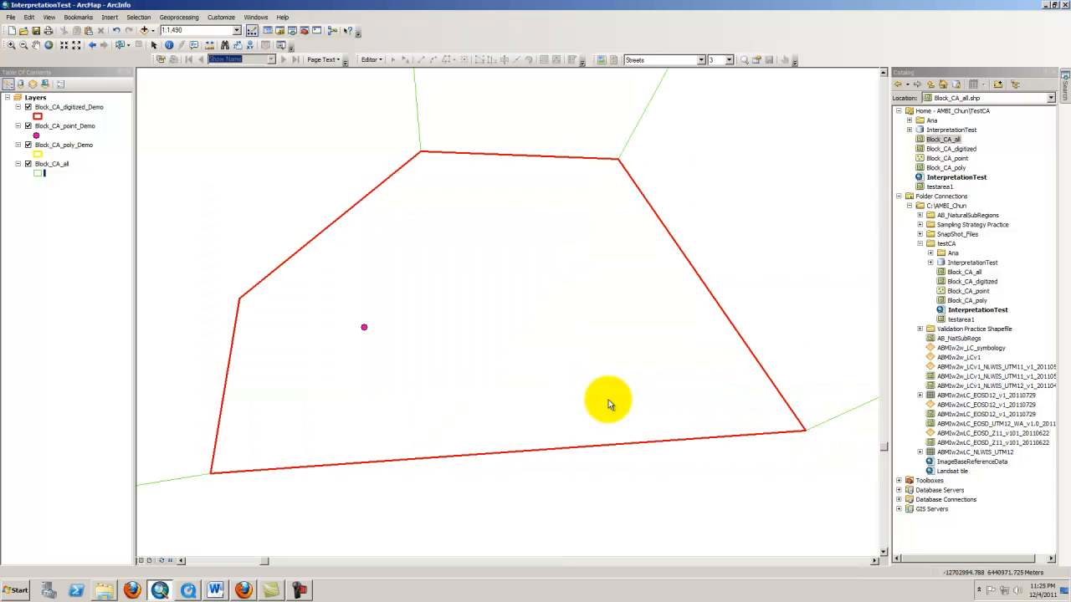
scroll(470, 364, "up", 1)
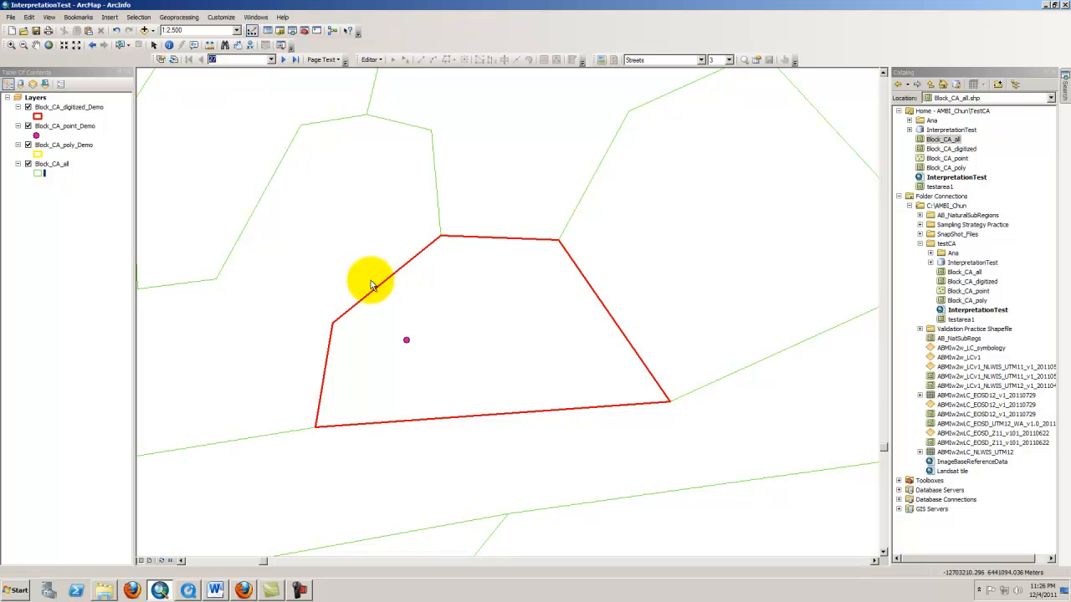
scroll(425, 316, "down", 1)
scroll(426, 320, "down", 1)
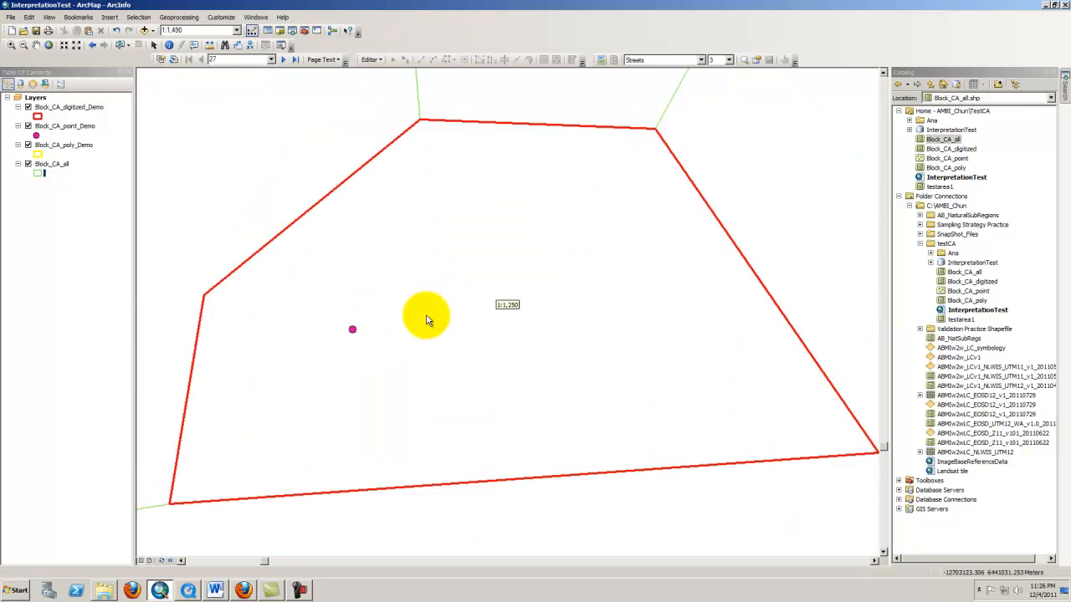
scroll(426, 321, "up", 3)
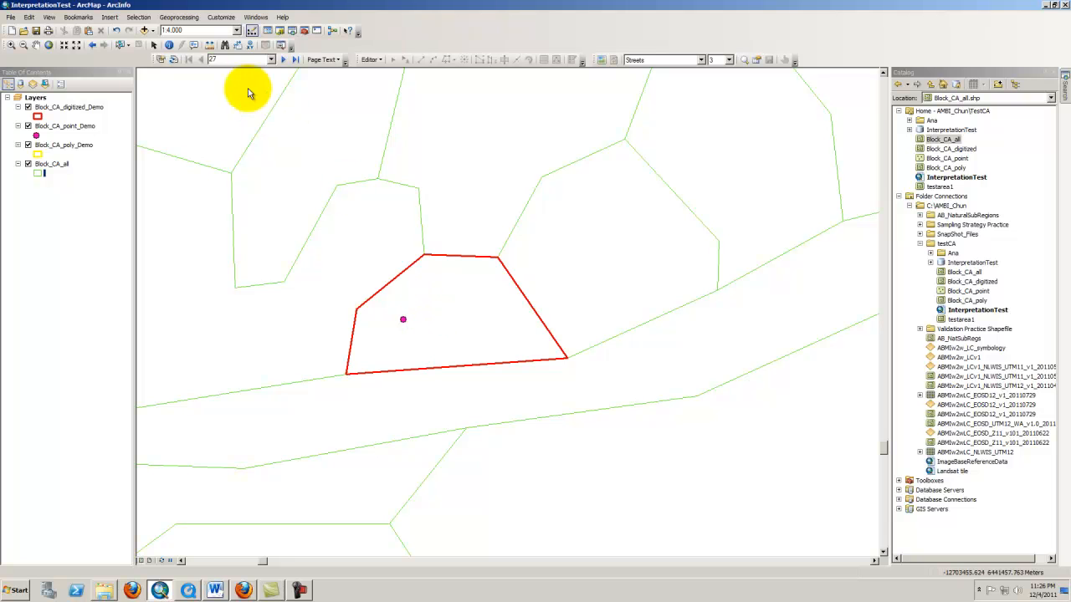
Review the attribute dialog settings on the Attributes page of the Editing Options
left_click(372, 62)
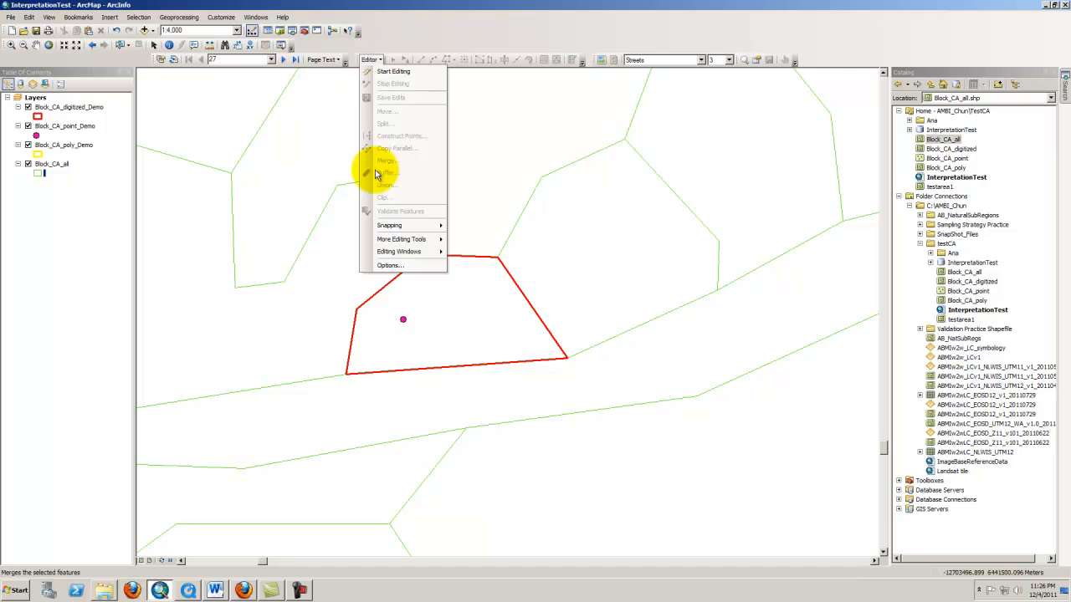
left_click(376, 261)
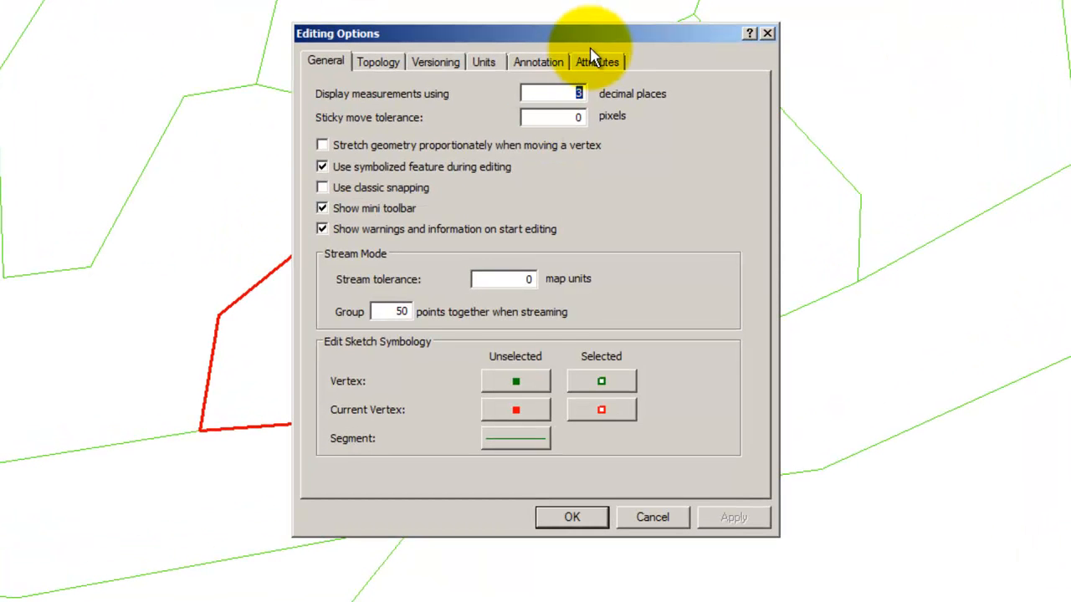
left_click(596, 60)
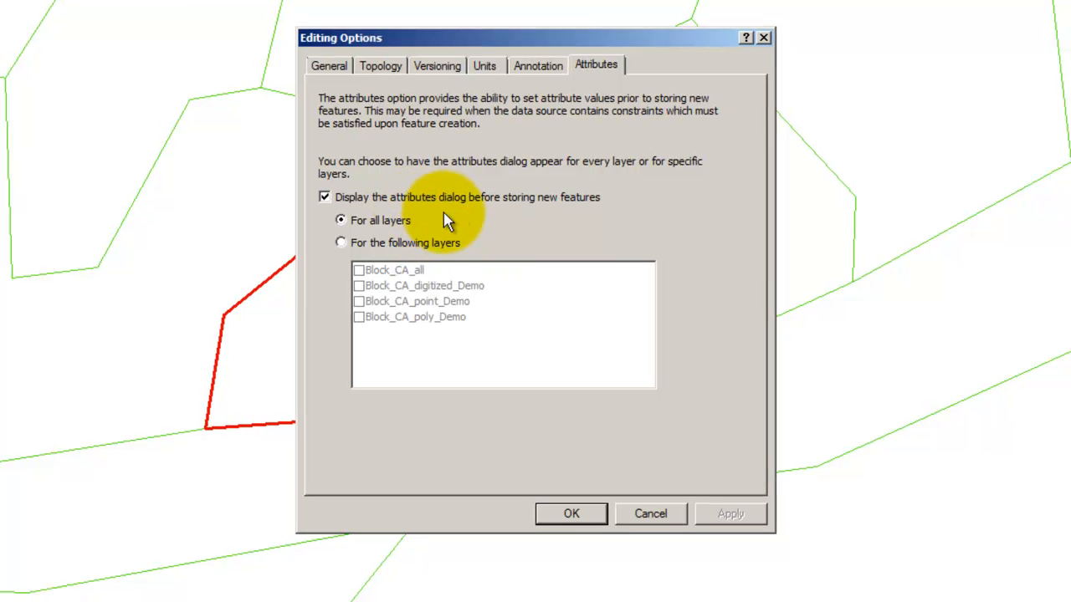
left_click(571, 513)
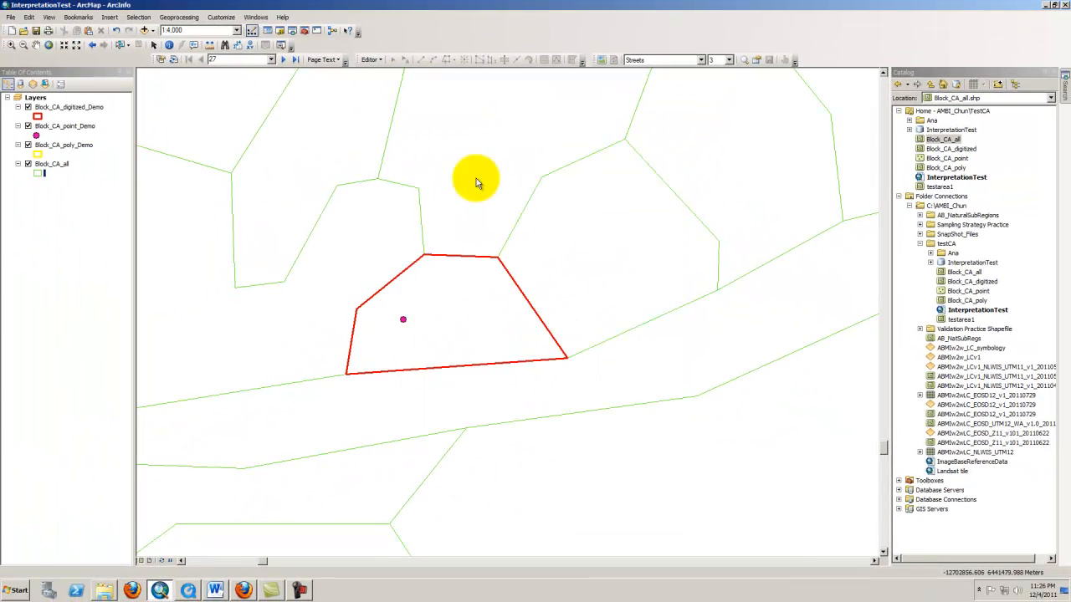
Open the attribute tables of Block_CA_digitized_Demo, Block_CA_point_Demo and Block_CA_poly_Demo
right_click(66, 111)
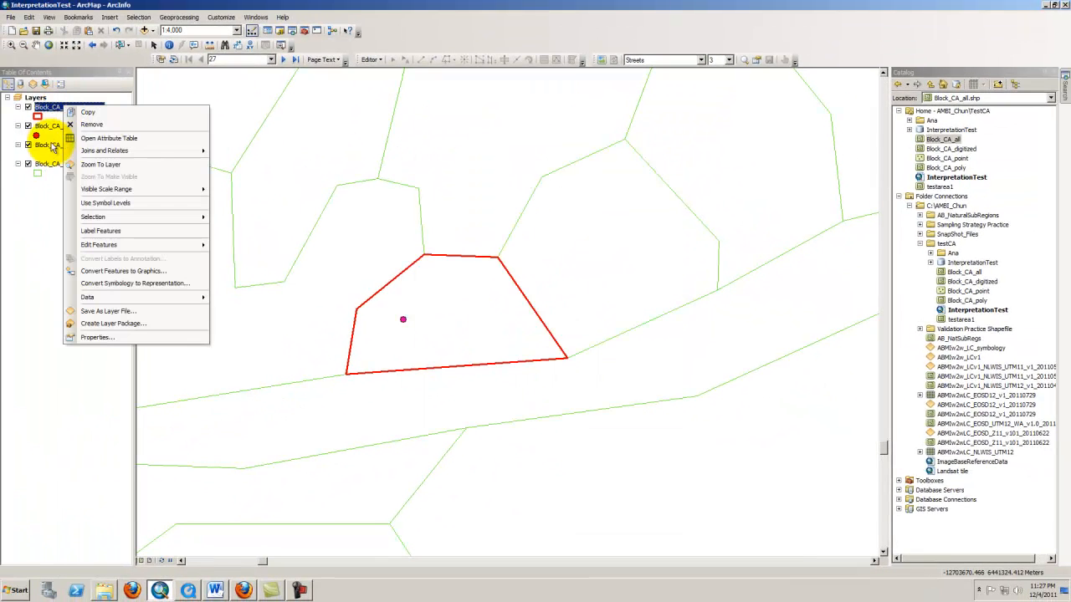
left_click(74, 139)
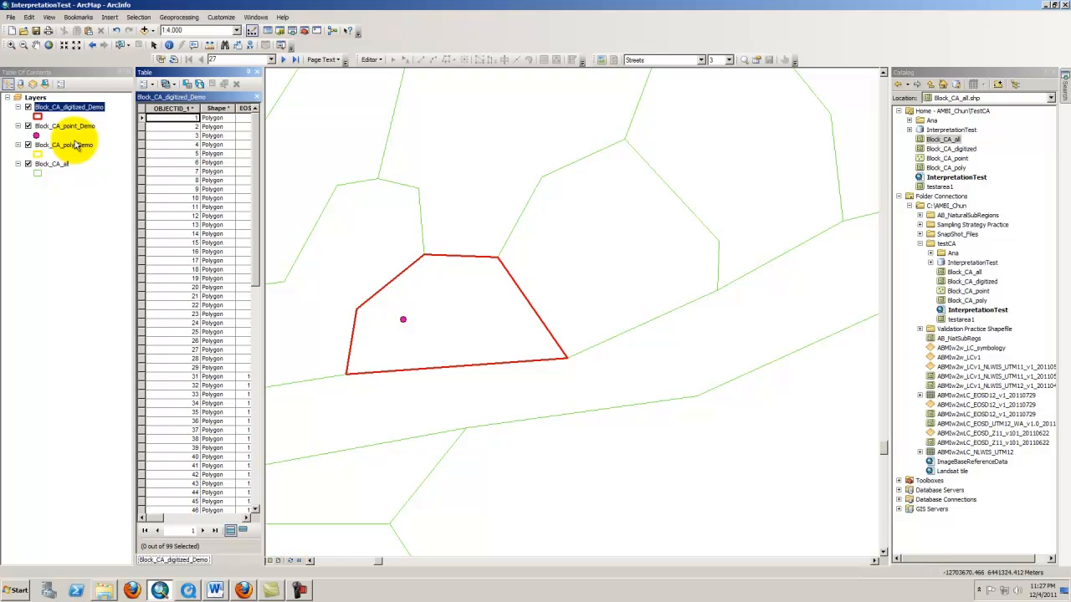
right_click(78, 126)
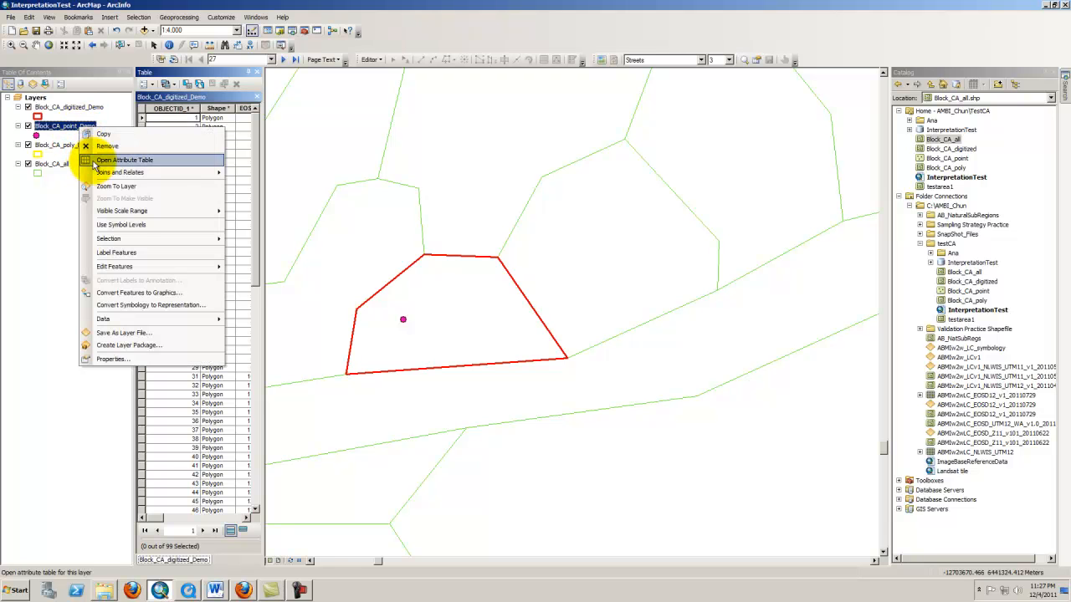
left_click(87, 158)
right_click(82, 151)
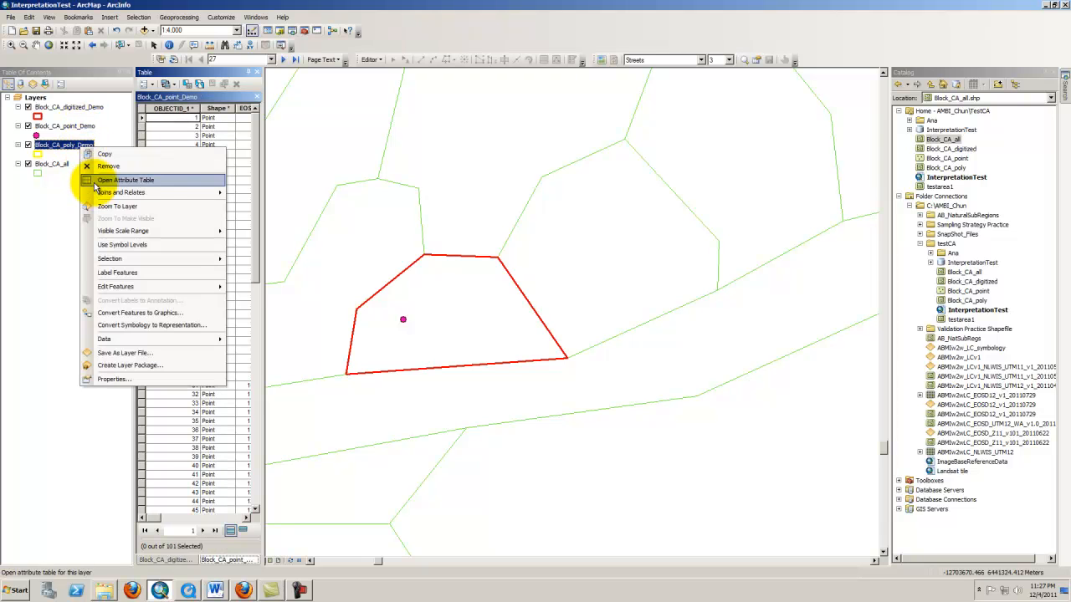
left_click(86, 184)
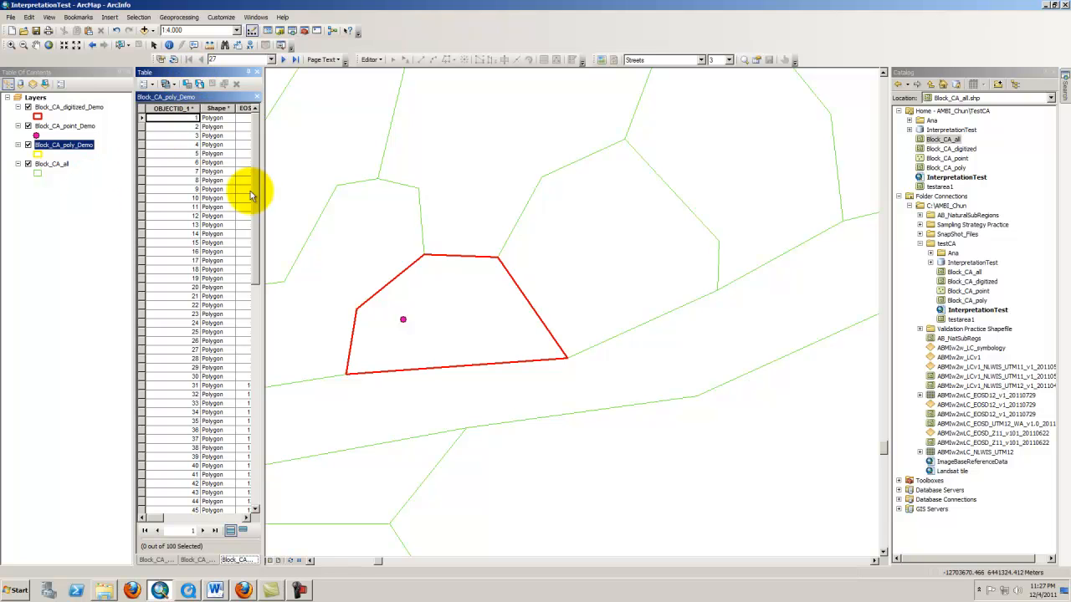
Freeze the OBJECTID and LC_corr columns in the Block_CA_digitized_Demo attribute table
left_click_drag(263, 193, 294, 196)
left_click(161, 559)
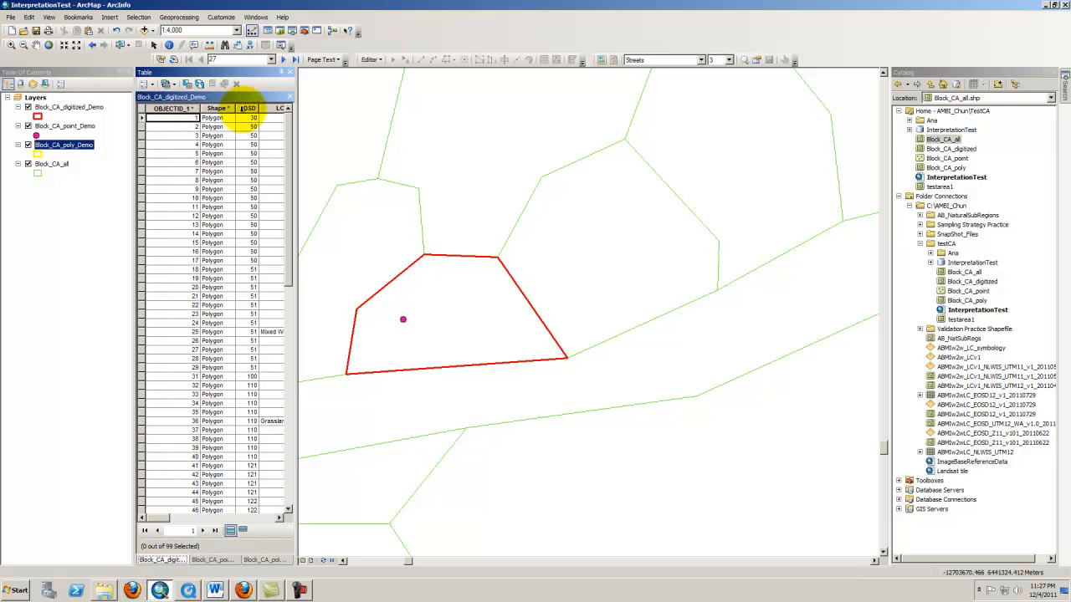
left_click_drag(163, 518, 180, 518)
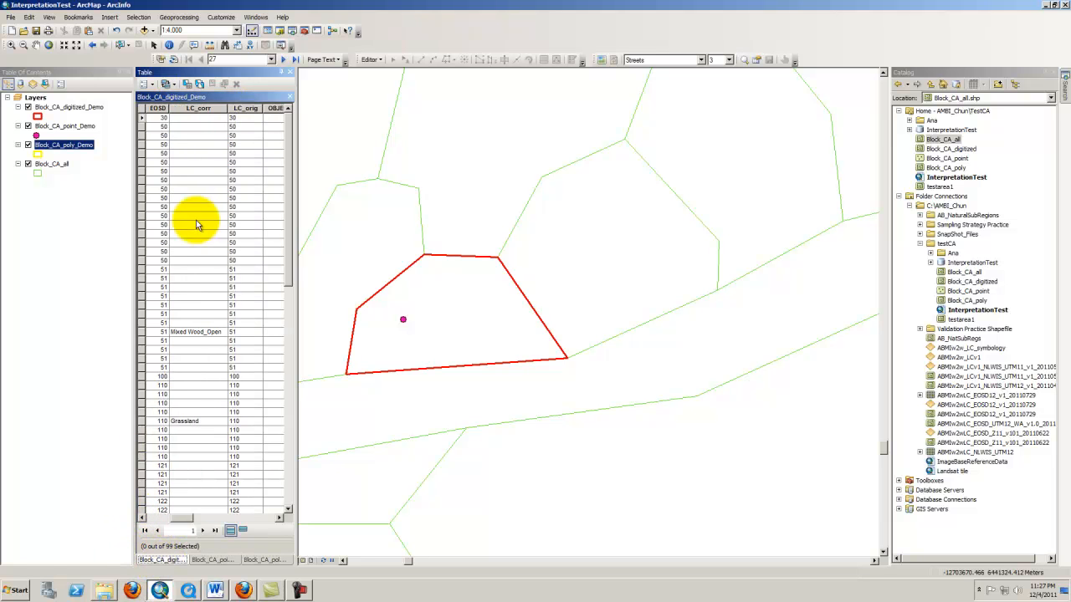
left_click(276, 110)
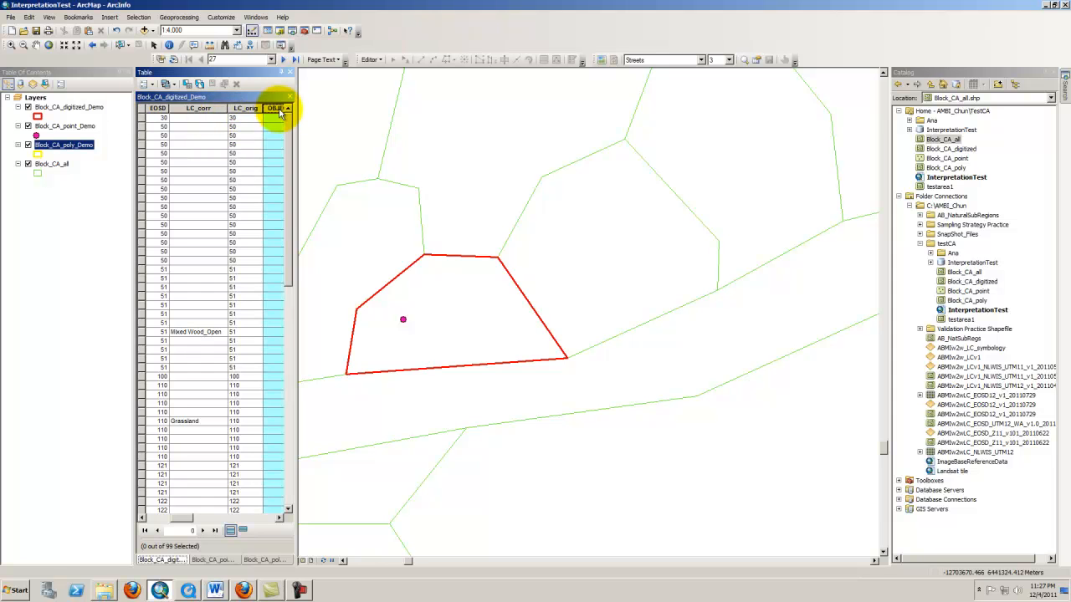
right_click(280, 112)
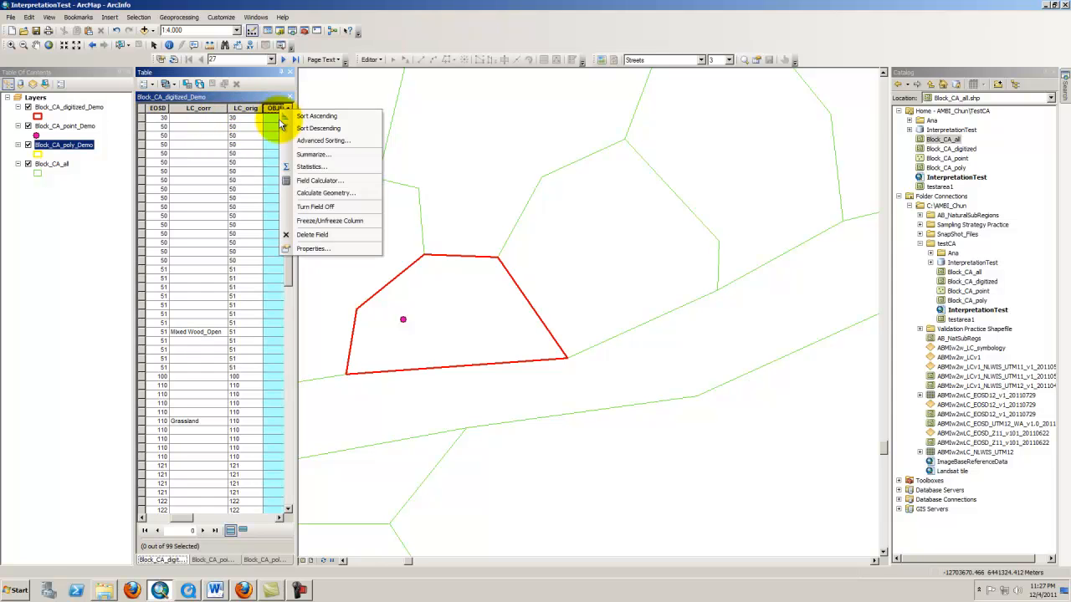
left_click(329, 221)
left_click(223, 109)
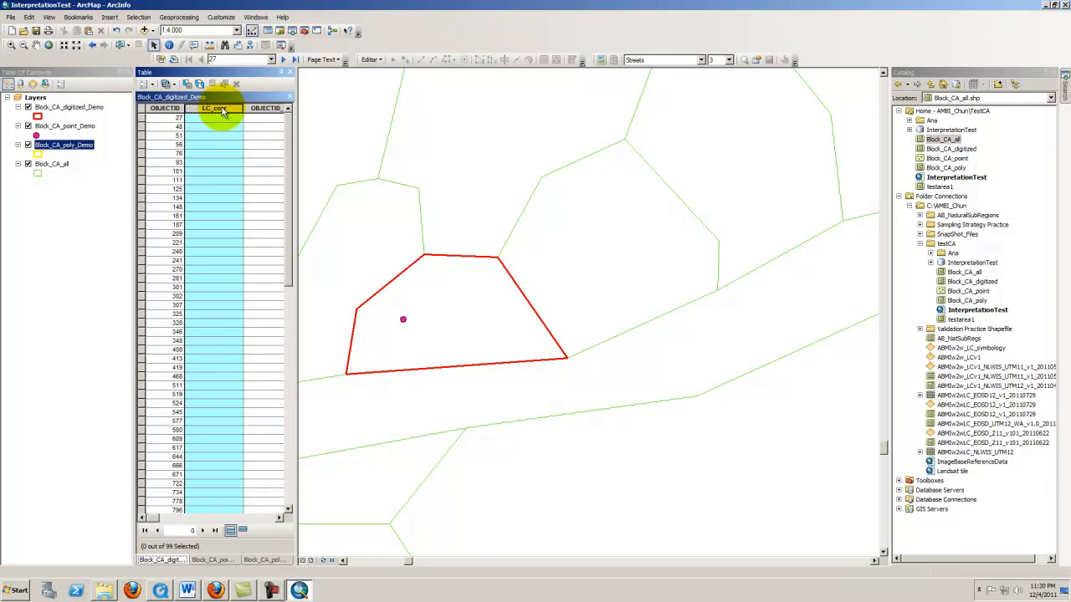
right_click(222, 112)
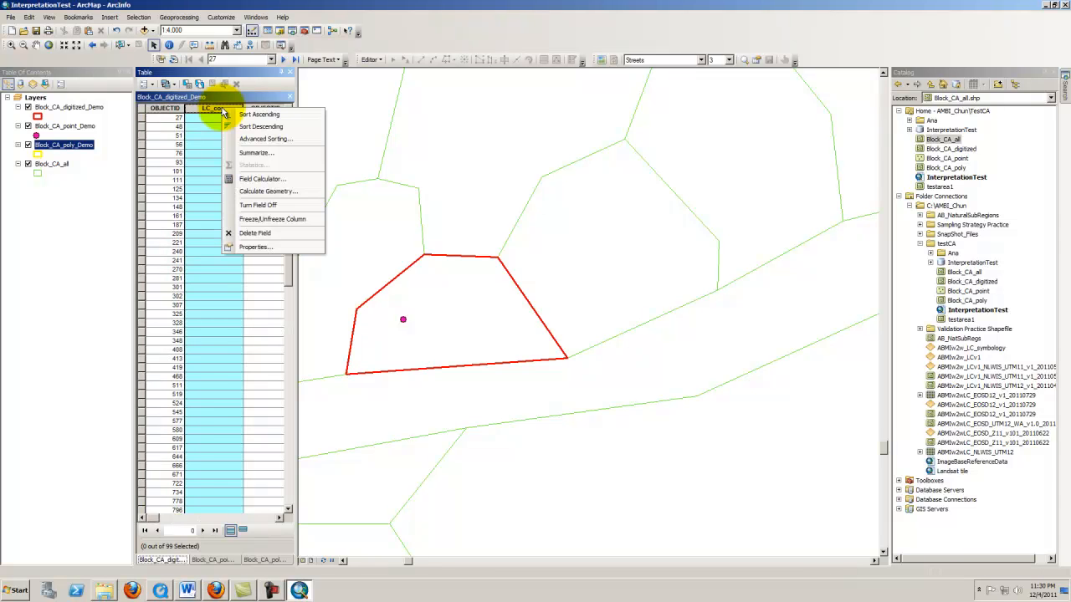
left_click(235, 220)
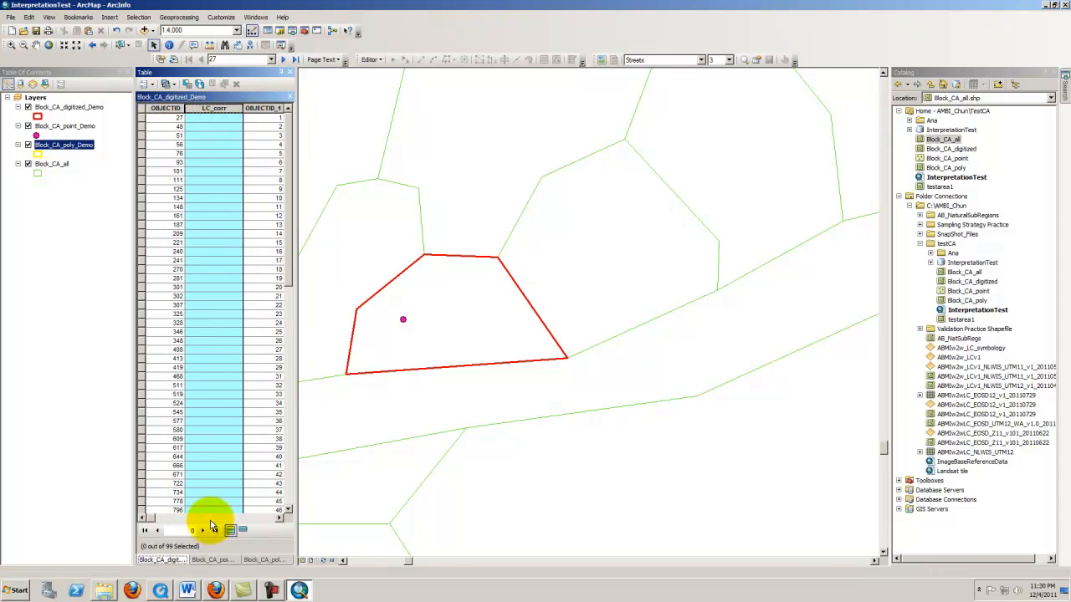
Freeze the LC_corr column in the Block_CA_point_Demo attribute table
left_click(195, 561)
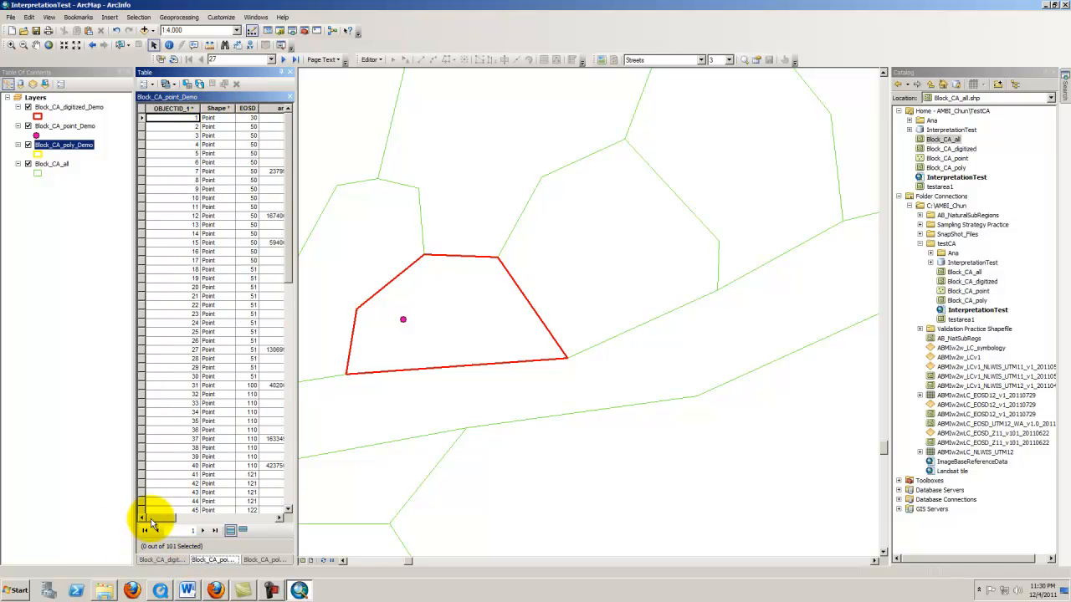
left_click_drag(159, 520, 191, 526)
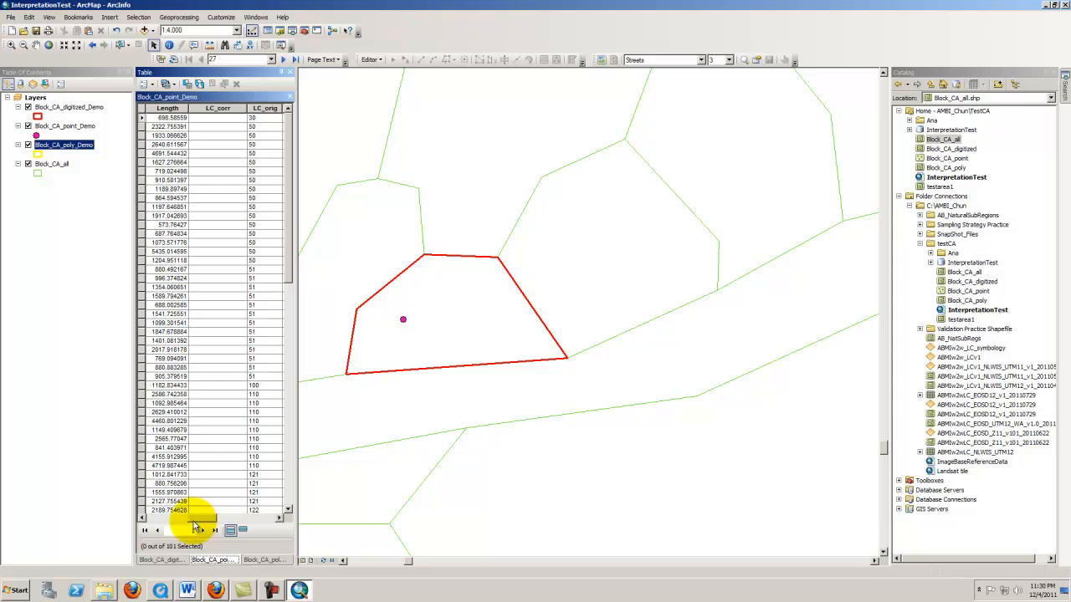
left_click(219, 108)
right_click(224, 109)
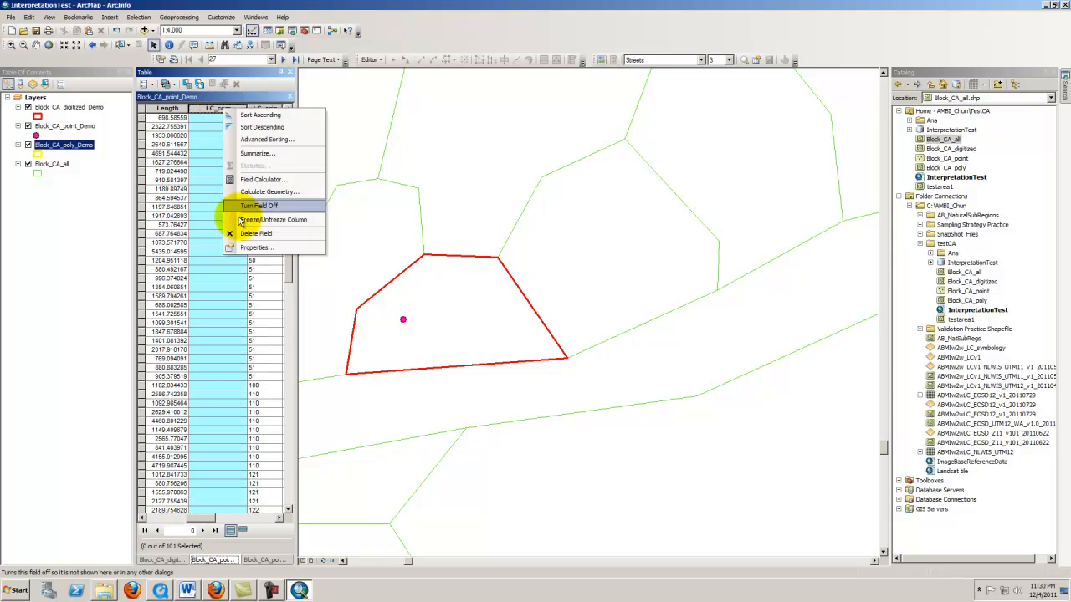
left_click(242, 221)
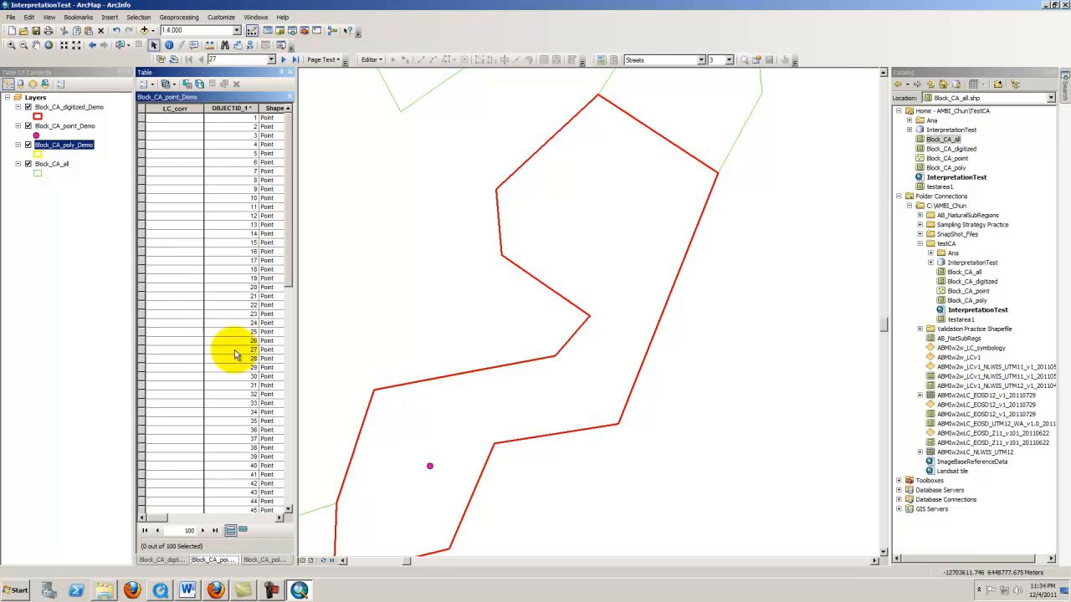
Freeze the Core column in the Block_CA_point_Demo attribute table
left_click_drag(161, 519, 280, 438)
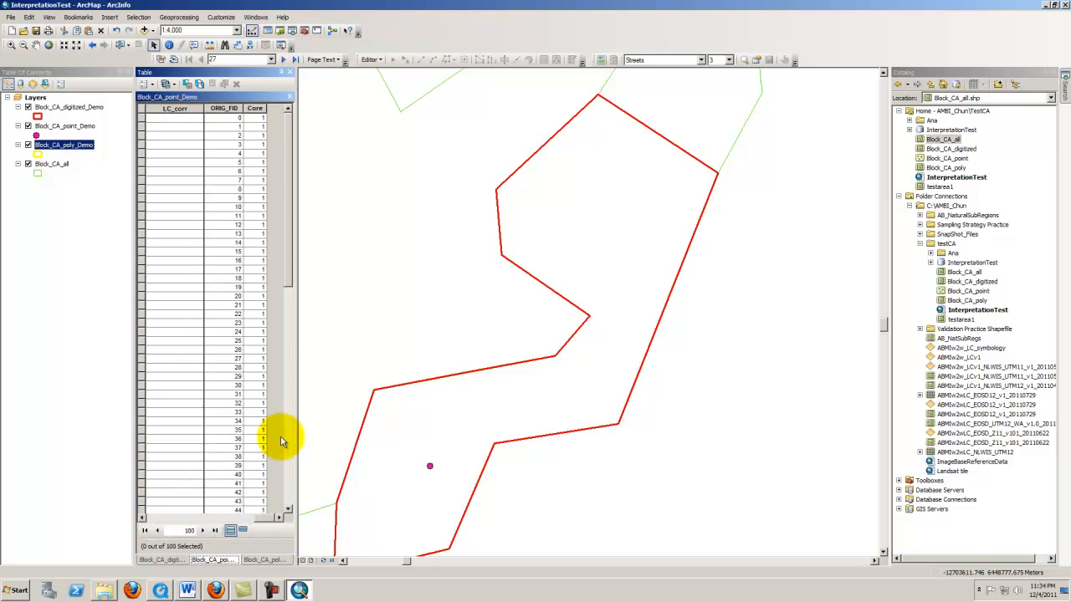
right_click(255, 109)
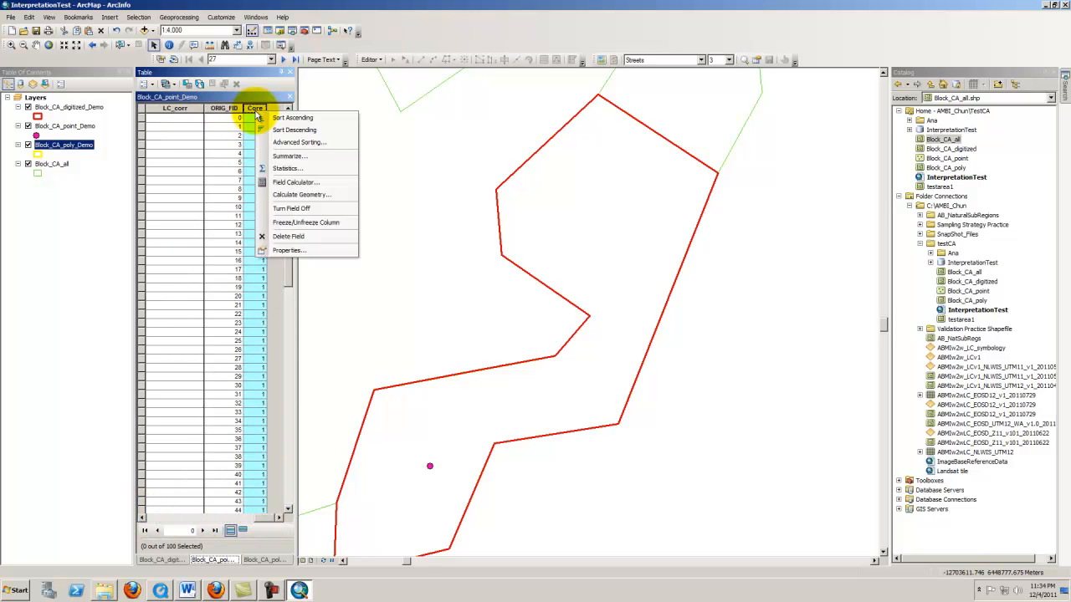
left_click(280, 222)
Freeze the LC_corr column in the Block_CA_poly_Demo attribute table
left_click(266, 560)
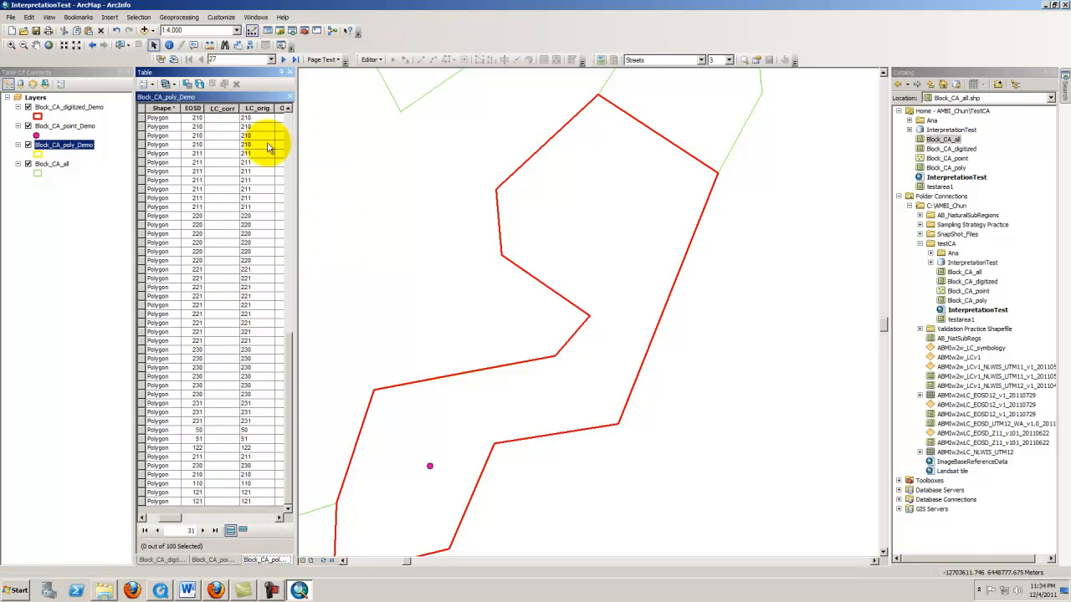
left_click(283, 109)
right_click(282, 111)
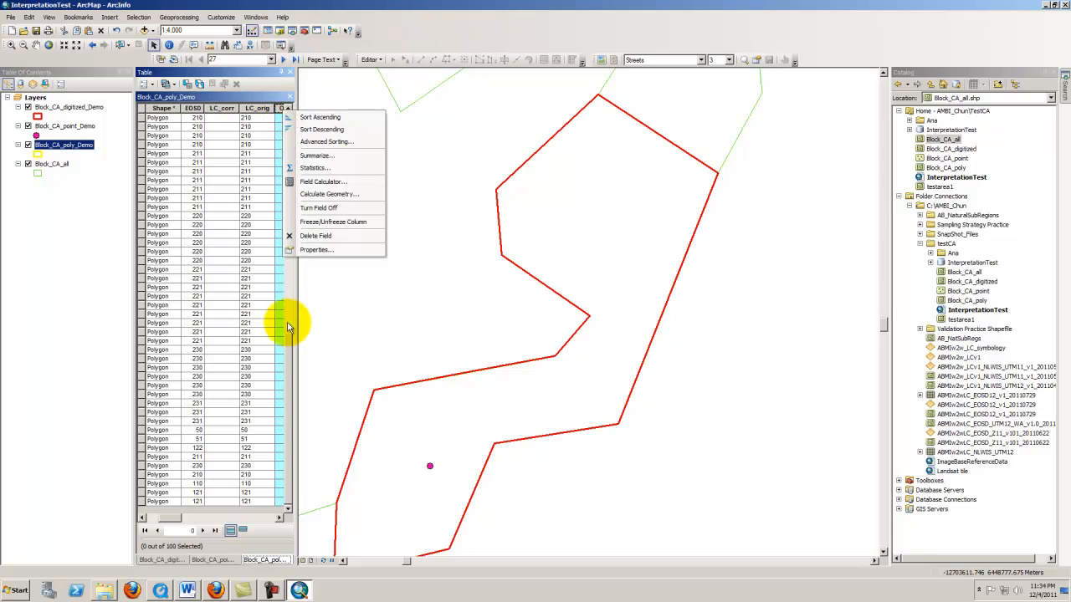
left_click(262, 210)
left_click(225, 109)
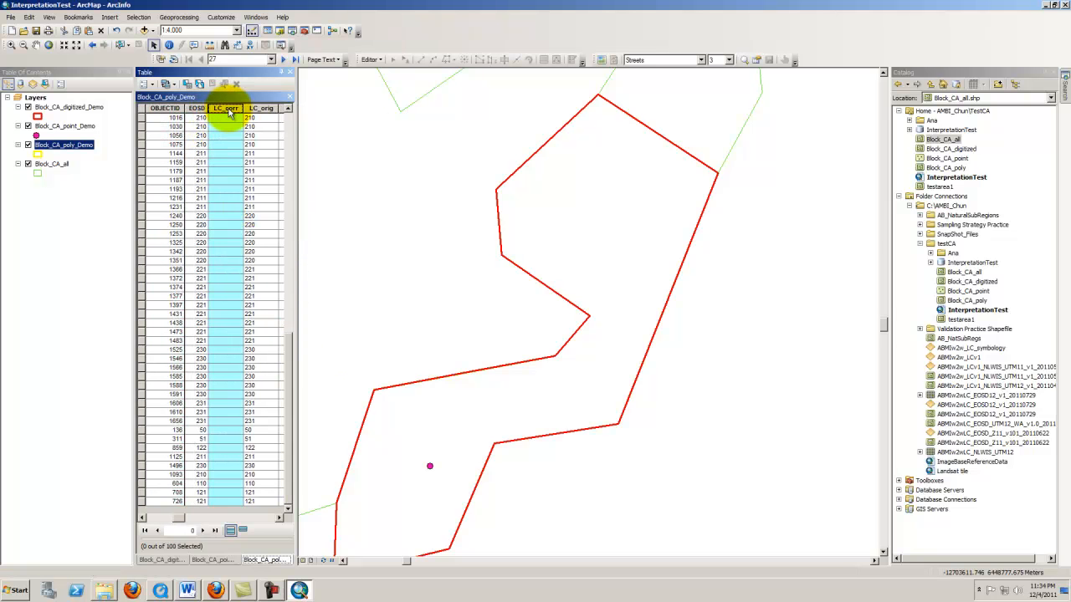
right_click(226, 109)
left_click(247, 221)
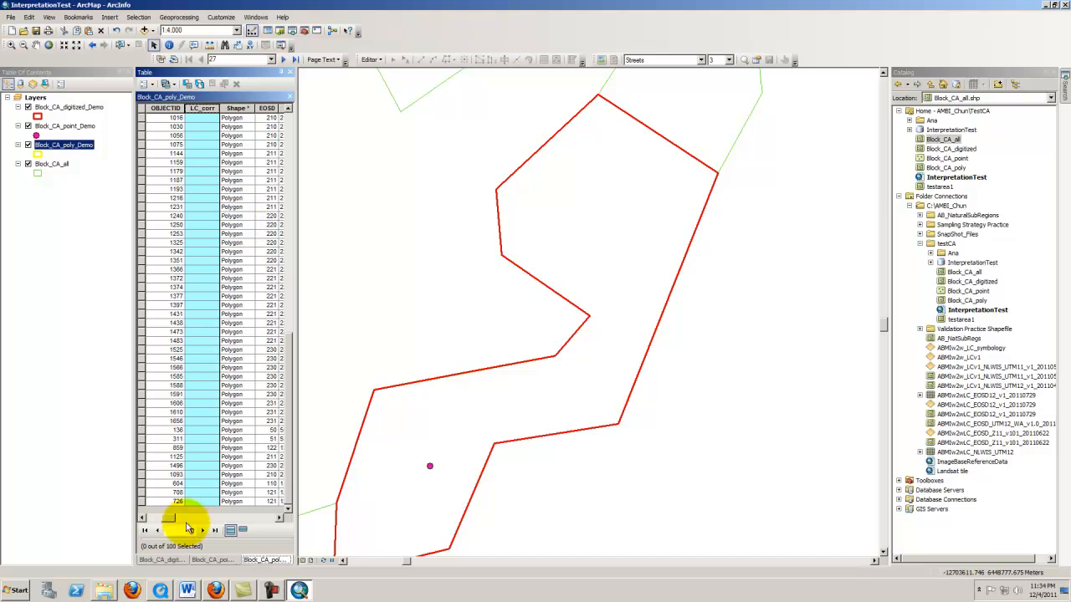
Cycle through the three attribute tables and set the Block_CA_digitized_Demo table to show only selected records
left_click(155, 560)
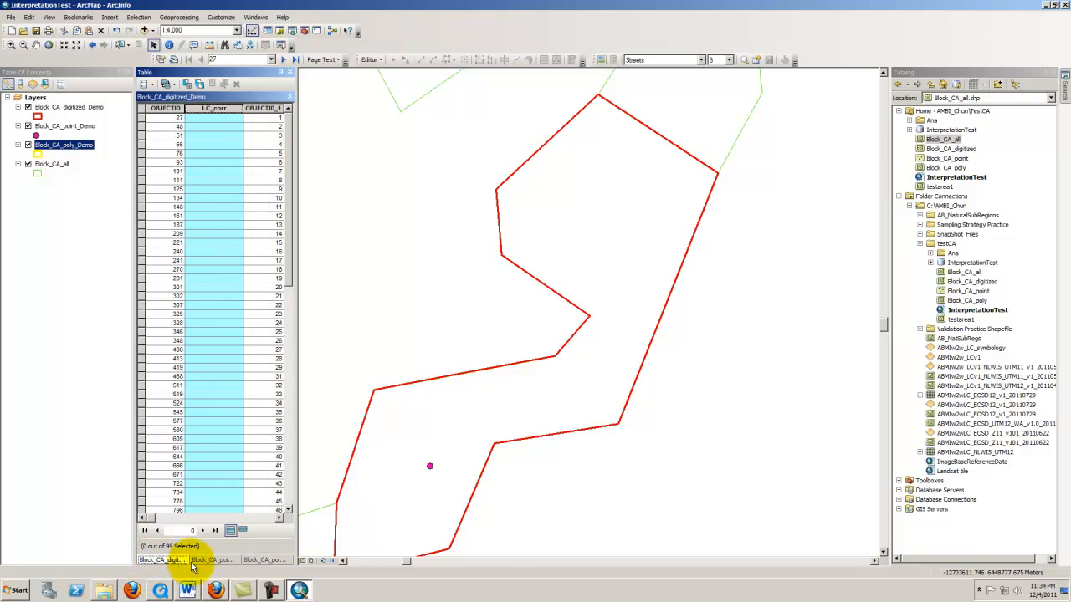
left_click(205, 560)
left_click(261, 561)
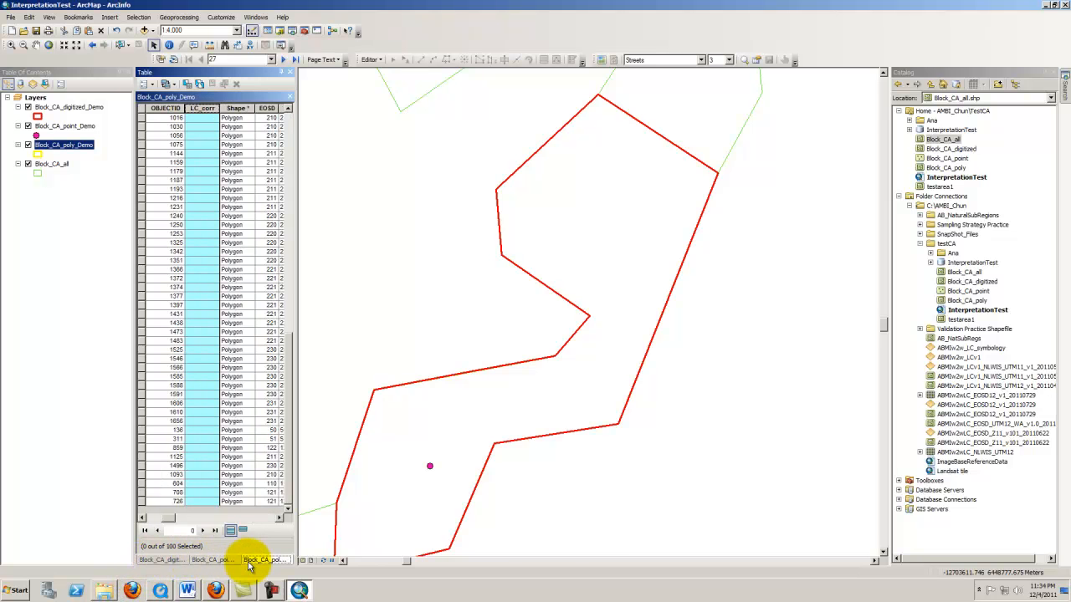
key("ctrl+Tab")
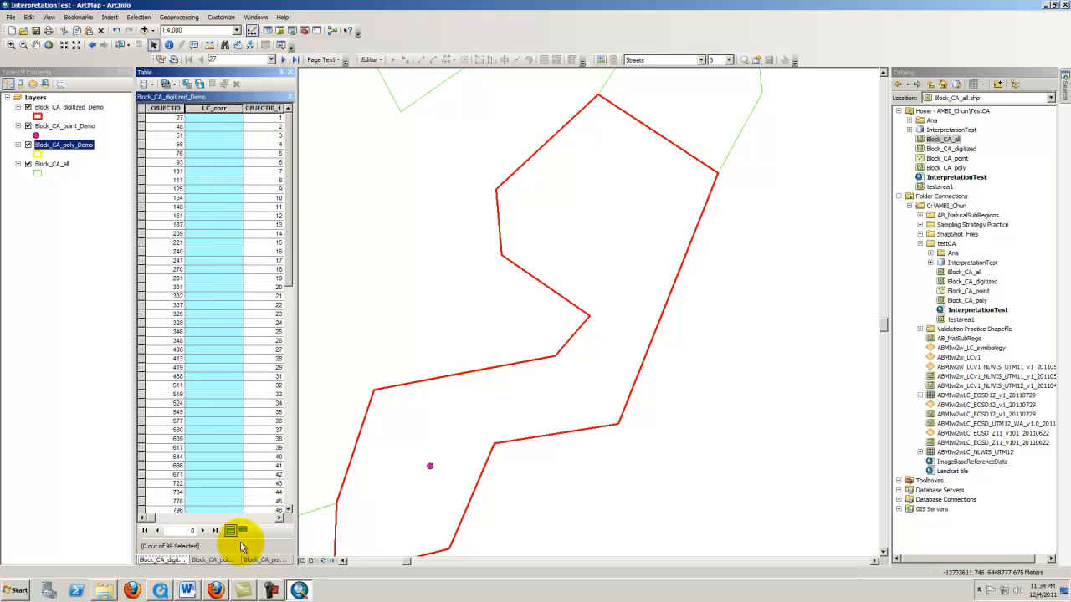
left_click(244, 533)
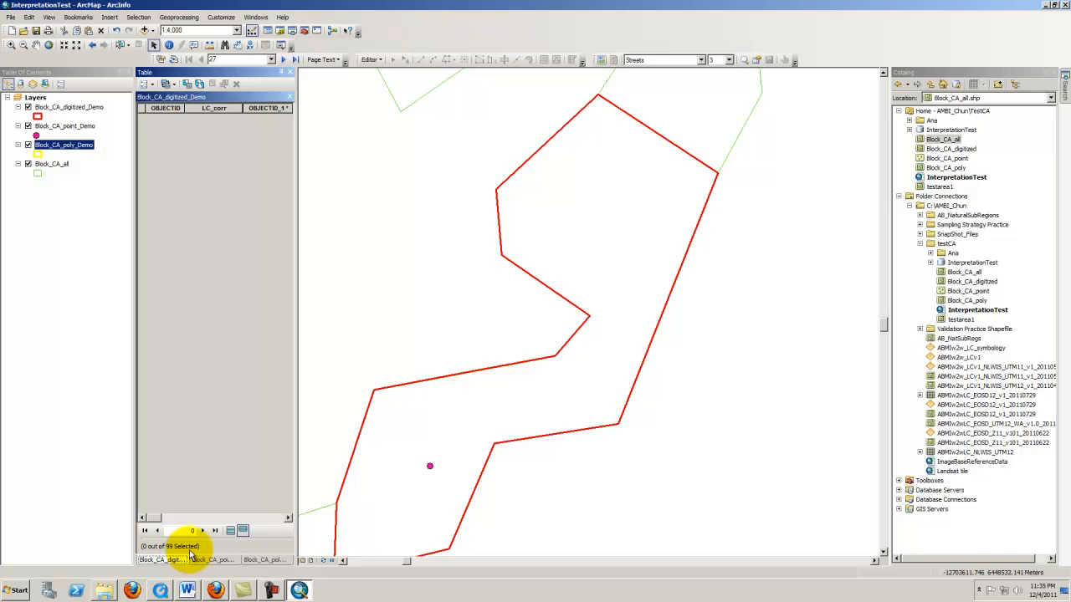
Switch to the browser and examine the Process of Validation Prezi diagram of shapefiles and their LC_corr tasks
left_click(216, 591)
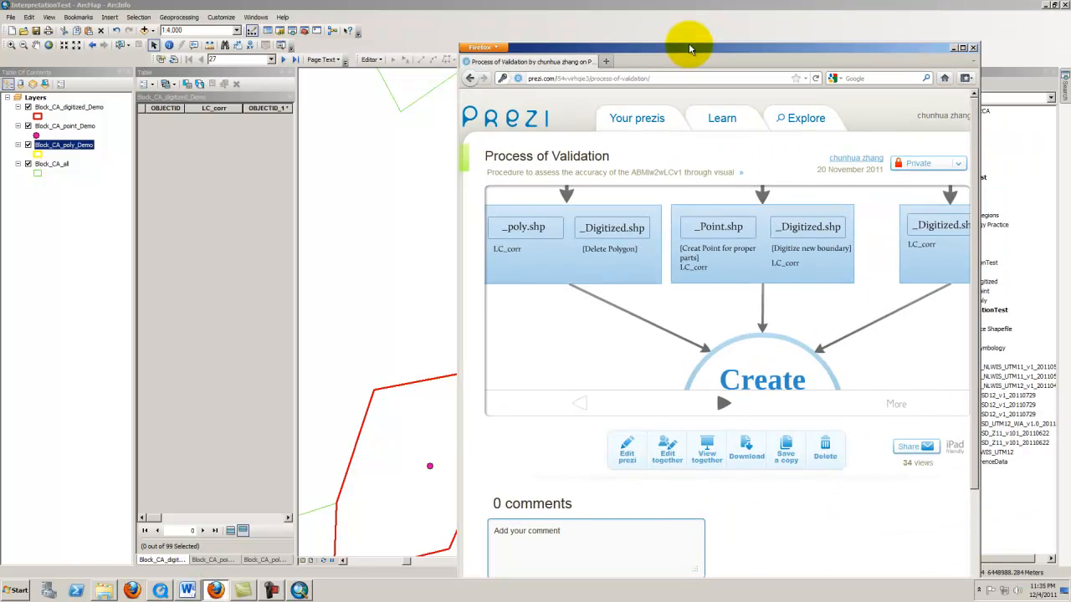
left_click_drag(689, 43, 670, 24)
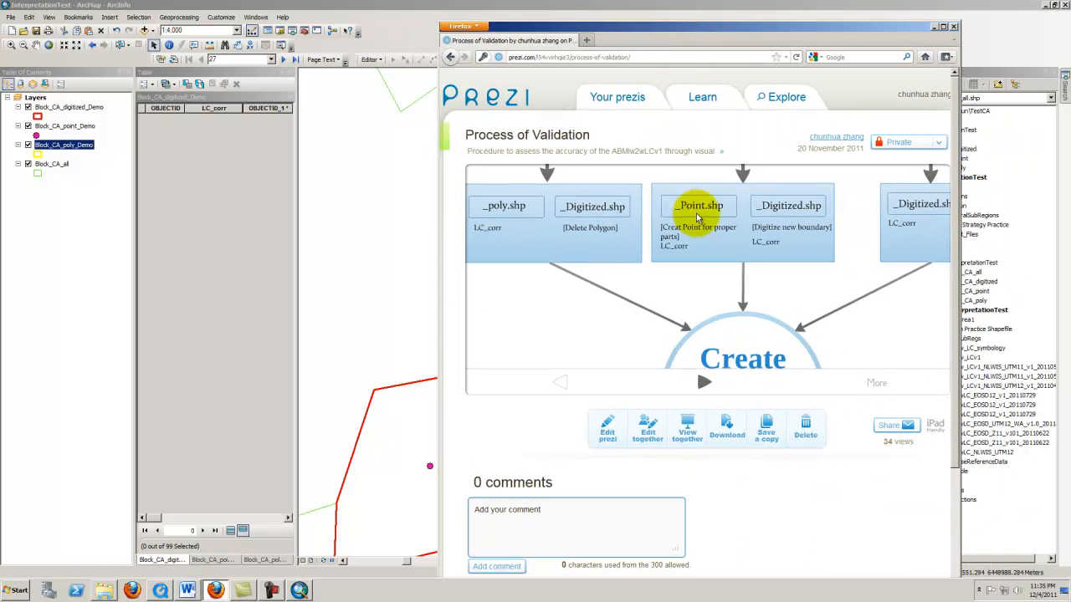
scroll(704, 241, "down", 1)
scroll(704, 242, "up", 1)
scroll(705, 242, "down", 1)
scroll(705, 241, "up", 1)
scroll(703, 251, "down", 1)
left_click_drag(693, 283, 681, 327)
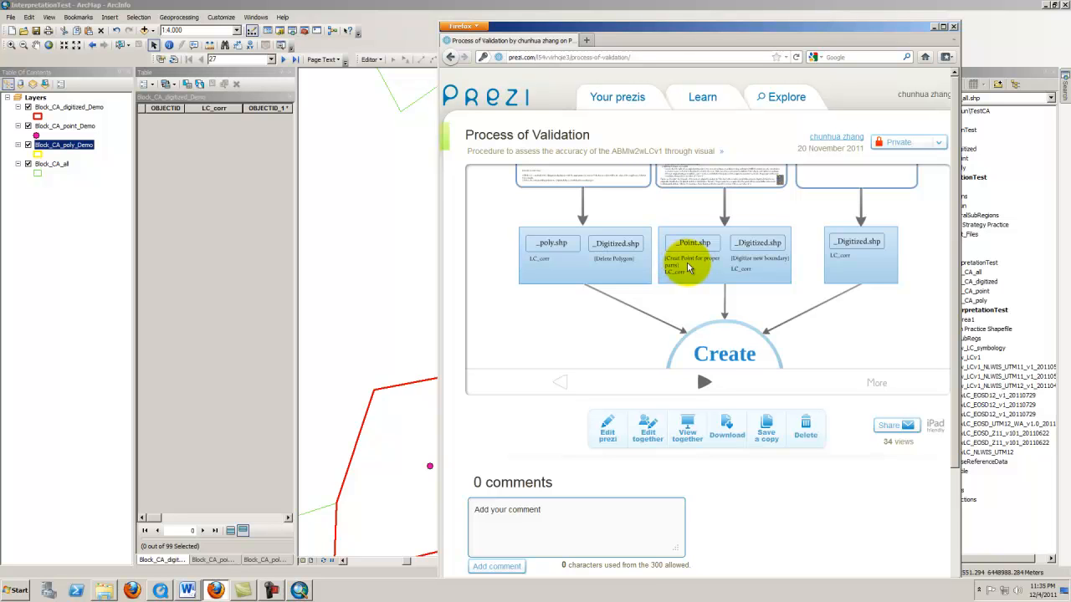
scroll(631, 269, "down", 1)
scroll(631, 269, "up", 1)
scroll(632, 270, "up", 2)
scroll(610, 267, "down", 1)
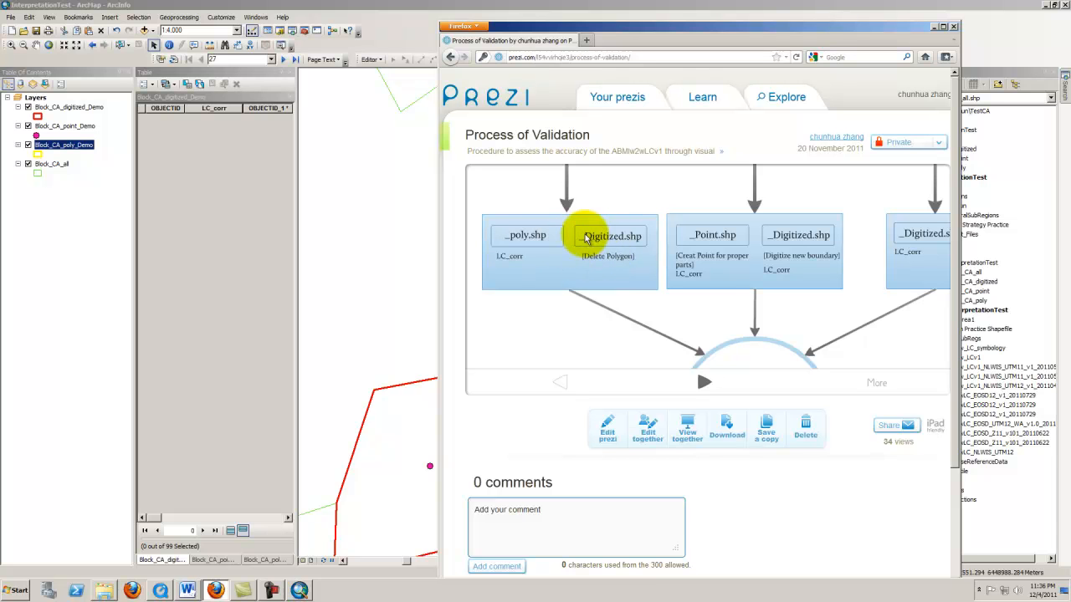
left_click(684, 261)
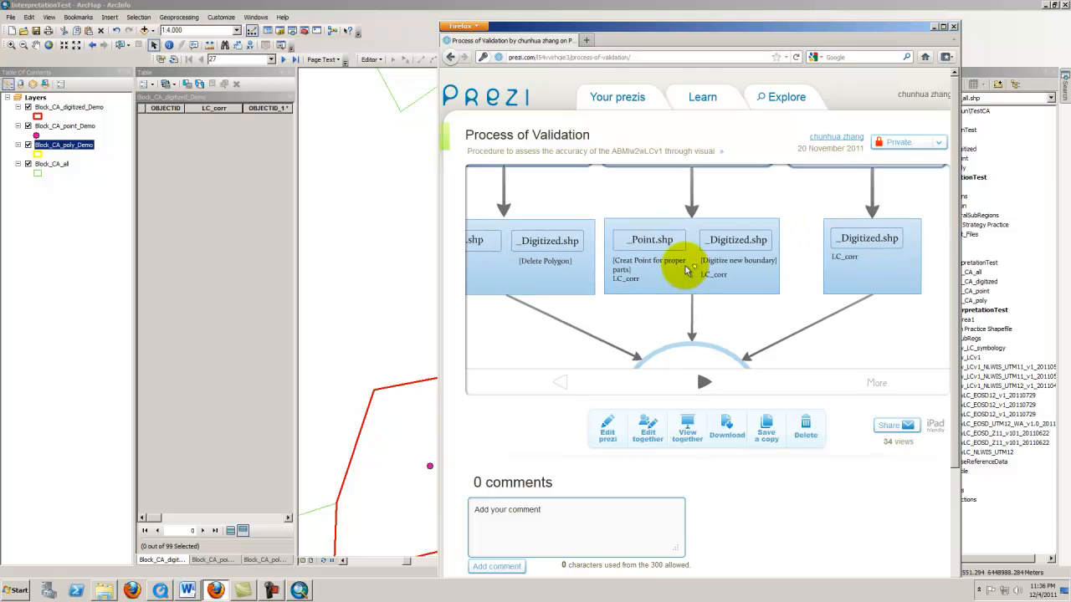
scroll(686, 270, "down", 1)
scroll(686, 269, "up", 2)
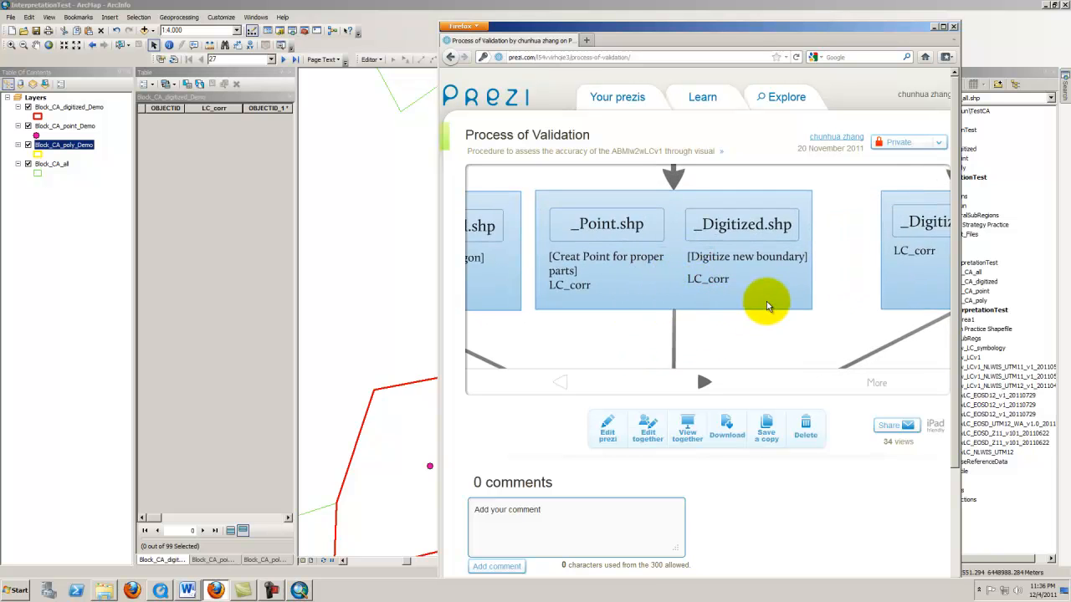
left_click_drag(760, 301, 620, 319)
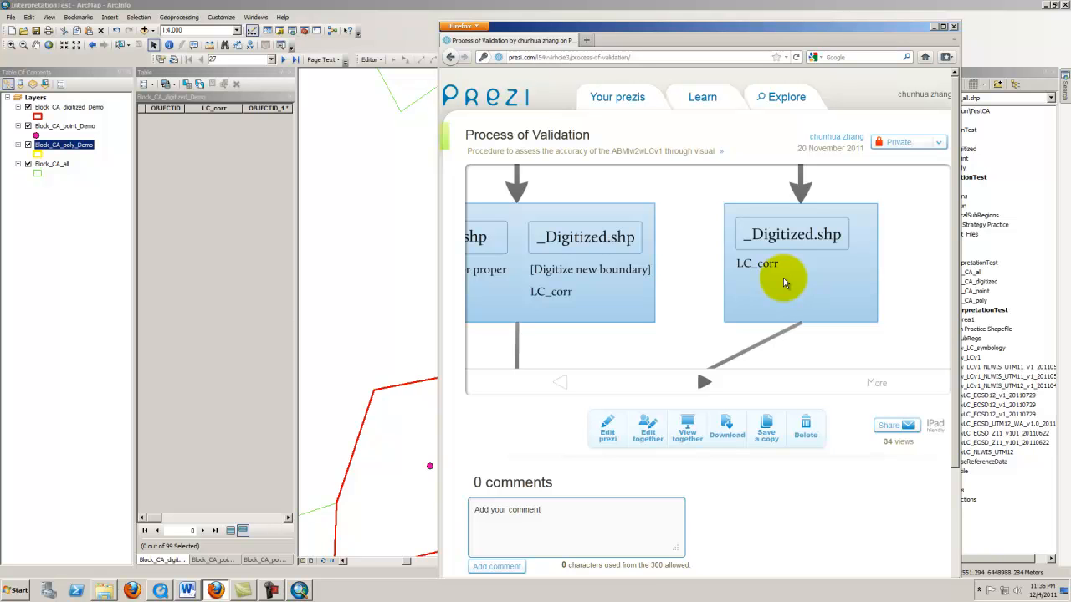
scroll(767, 282, "up", 1)
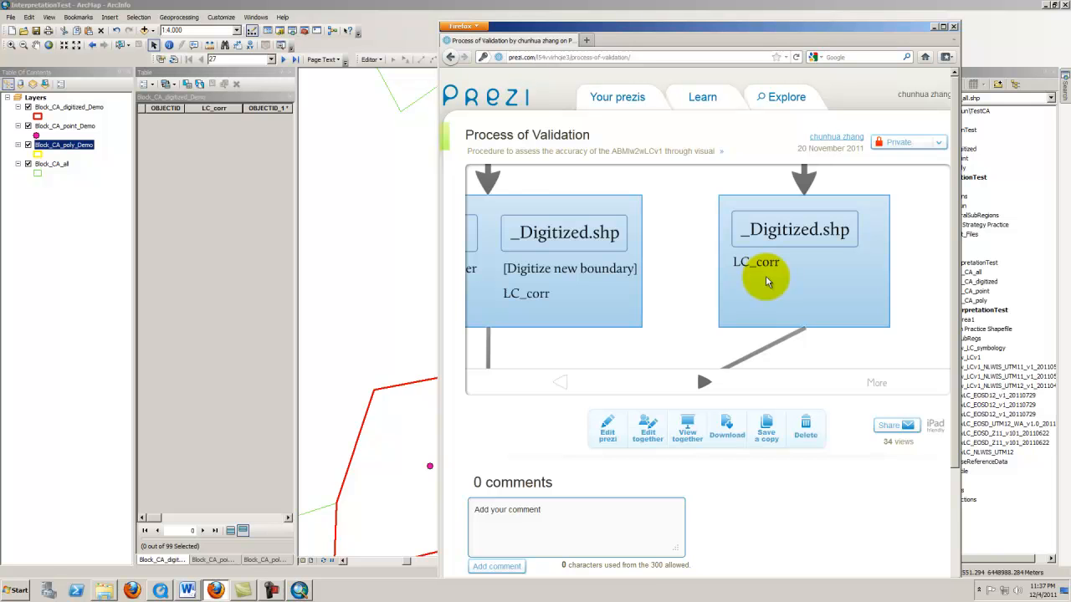
scroll(766, 282, "down", 2)
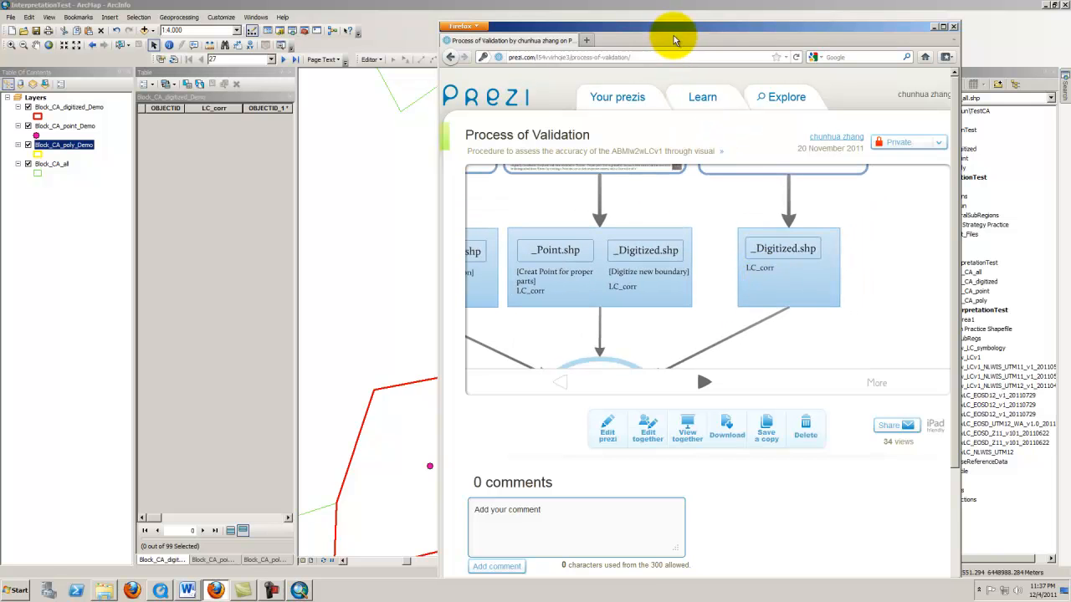
left_click_drag(729, 262, 821, 265)
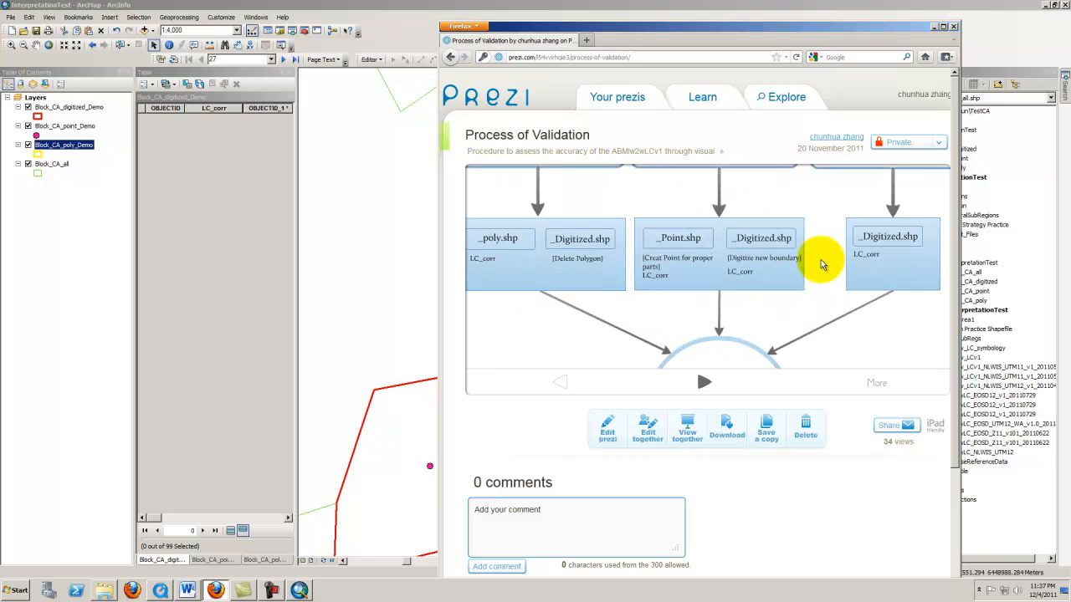
scroll(822, 265, "down", 2)
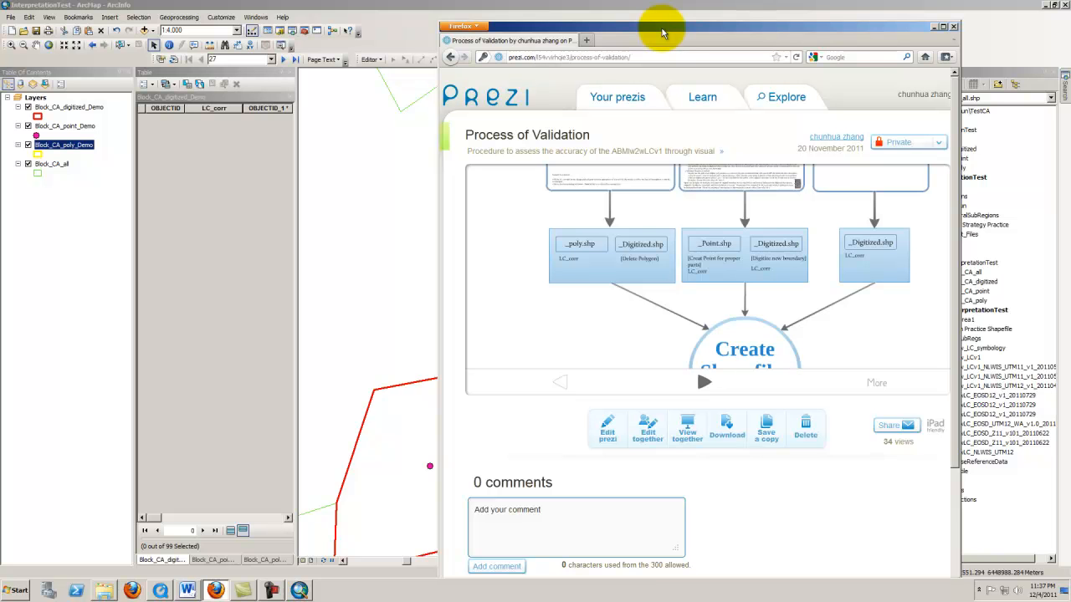
left_click_drag(662, 32, 748, 20)
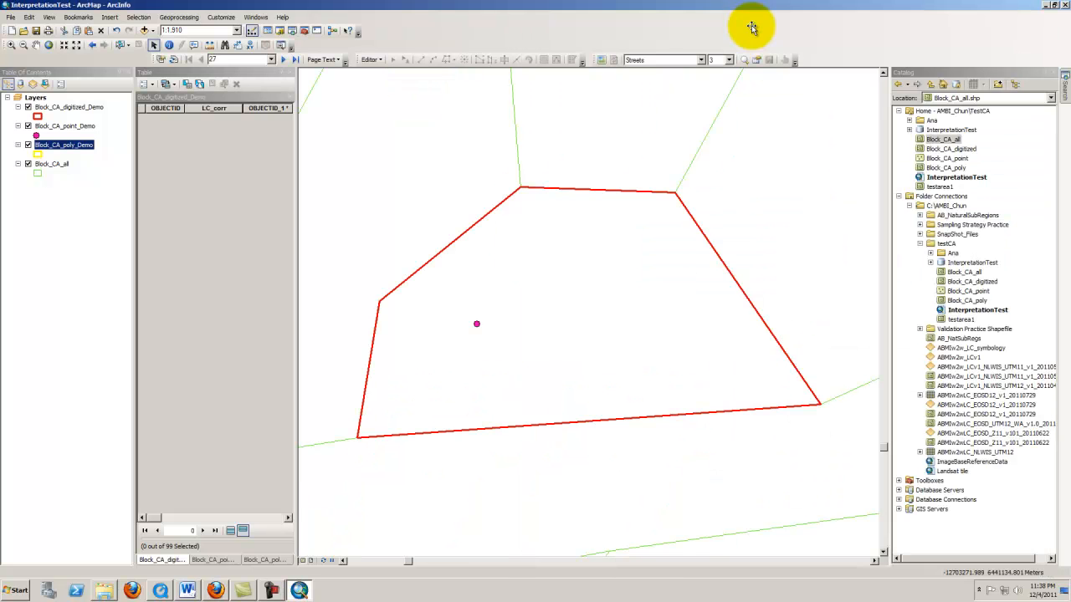
Label Block_CA_all features by the descriptio field in 10 pt green Arial text
right_click(64, 165)
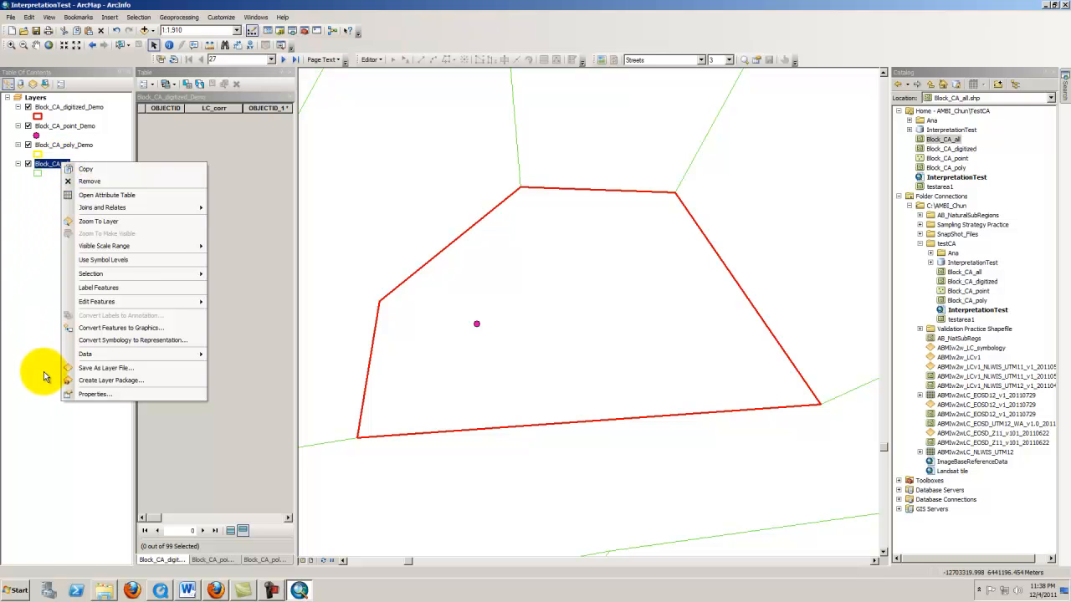
left_click(85, 394)
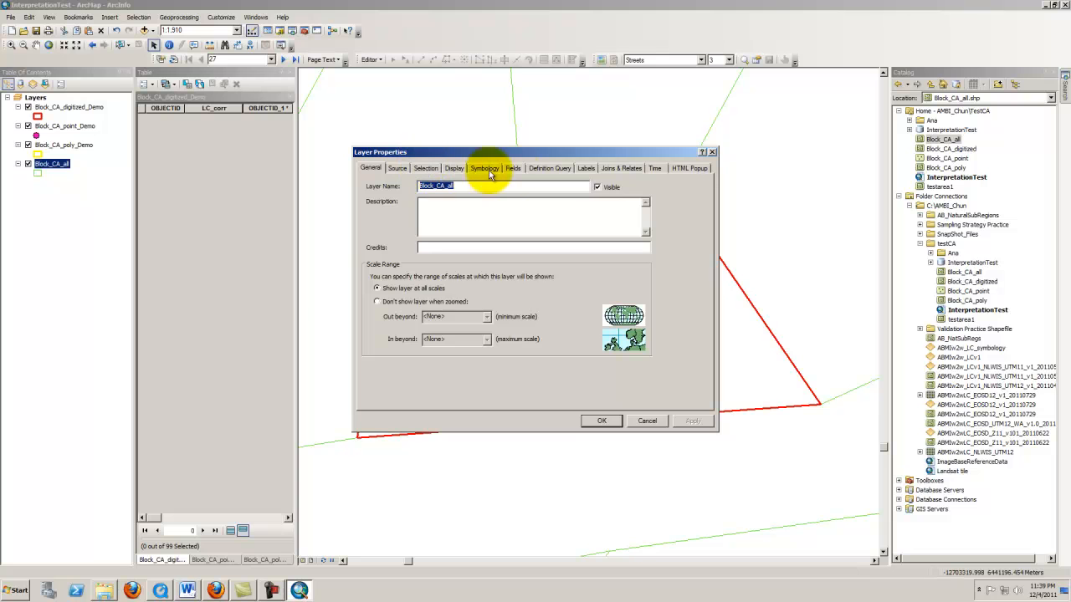
left_click(588, 168)
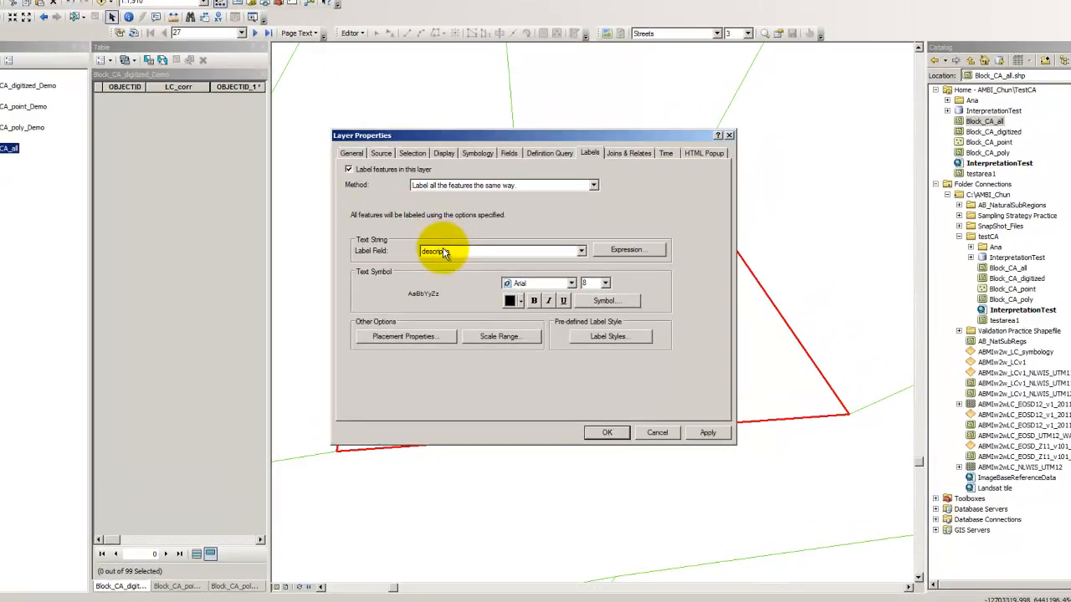
left_click(457, 257)
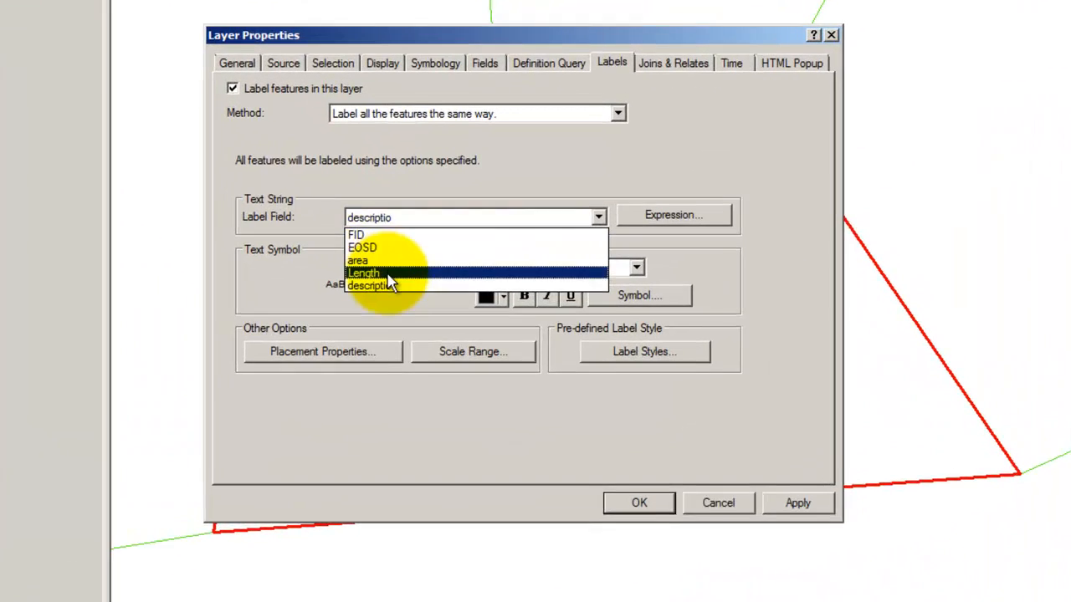
left_click(373, 286)
left_click(630, 270)
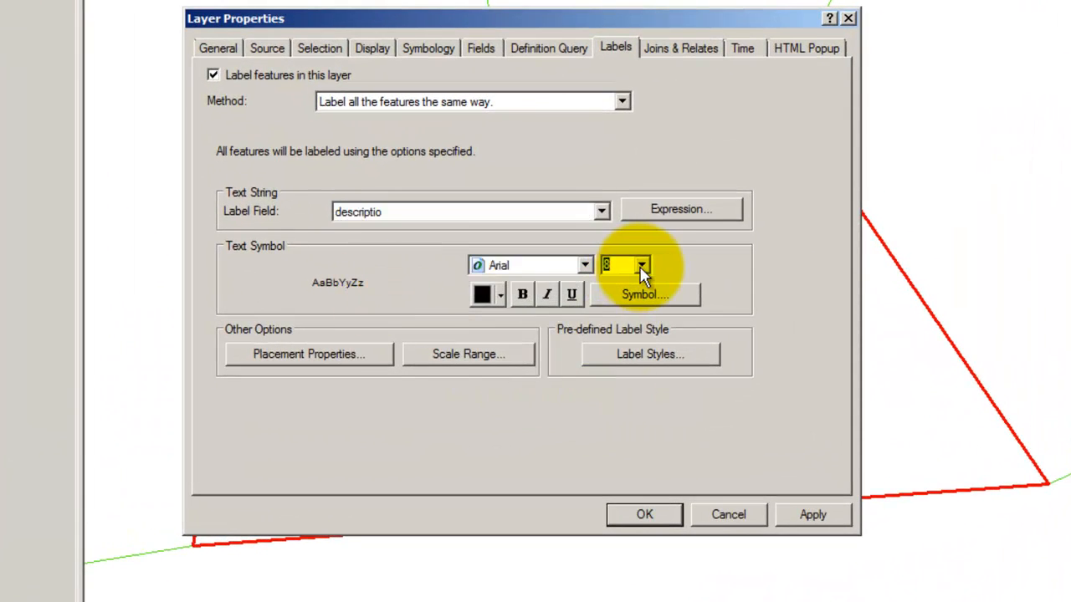
left_click(641, 270)
left_click(620, 310)
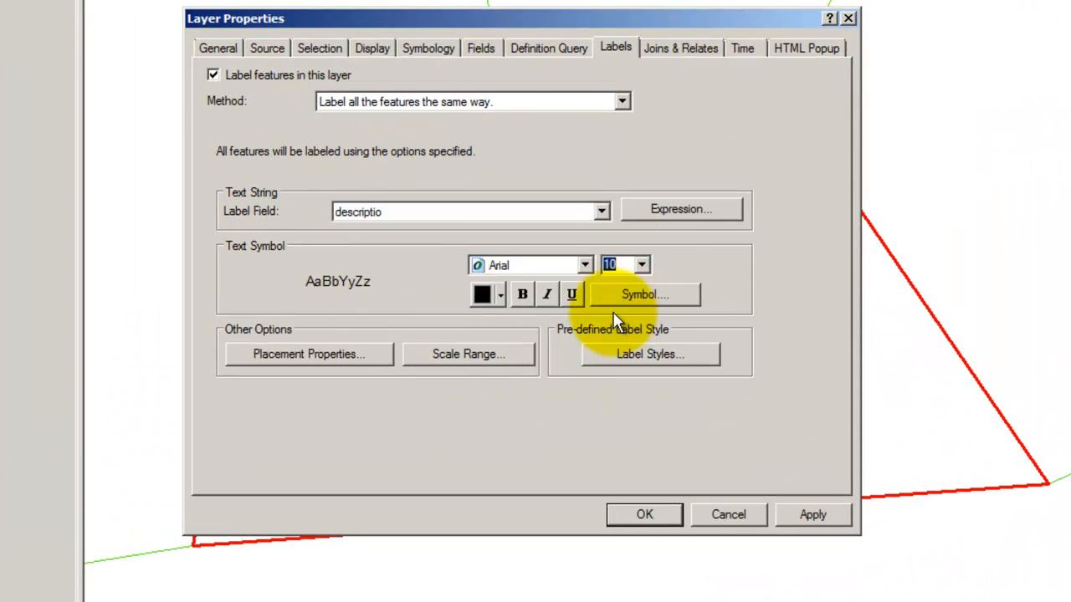
left_click(486, 295)
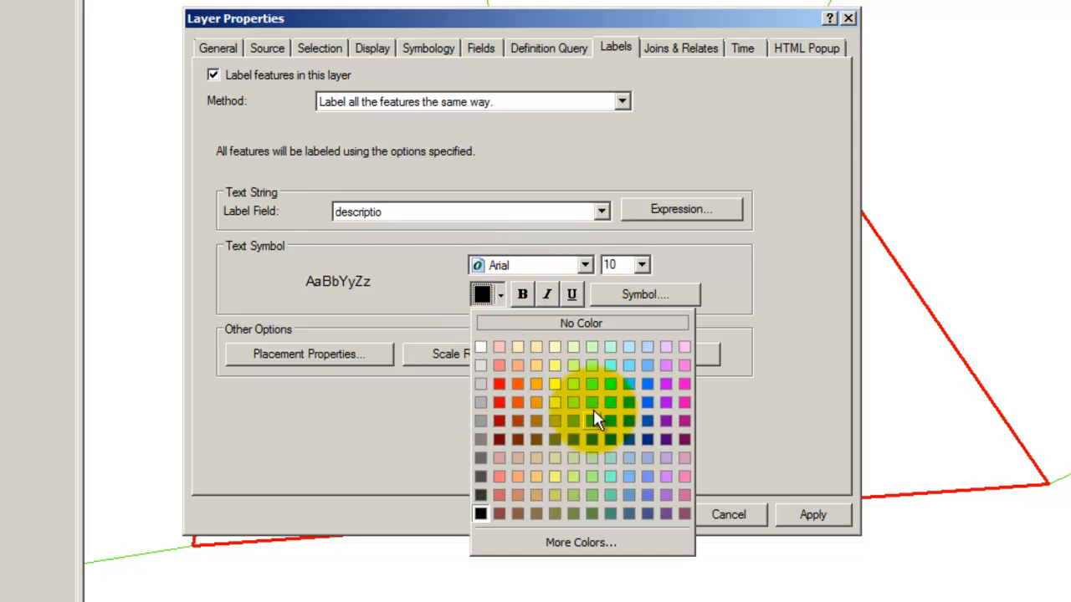
left_click(596, 403)
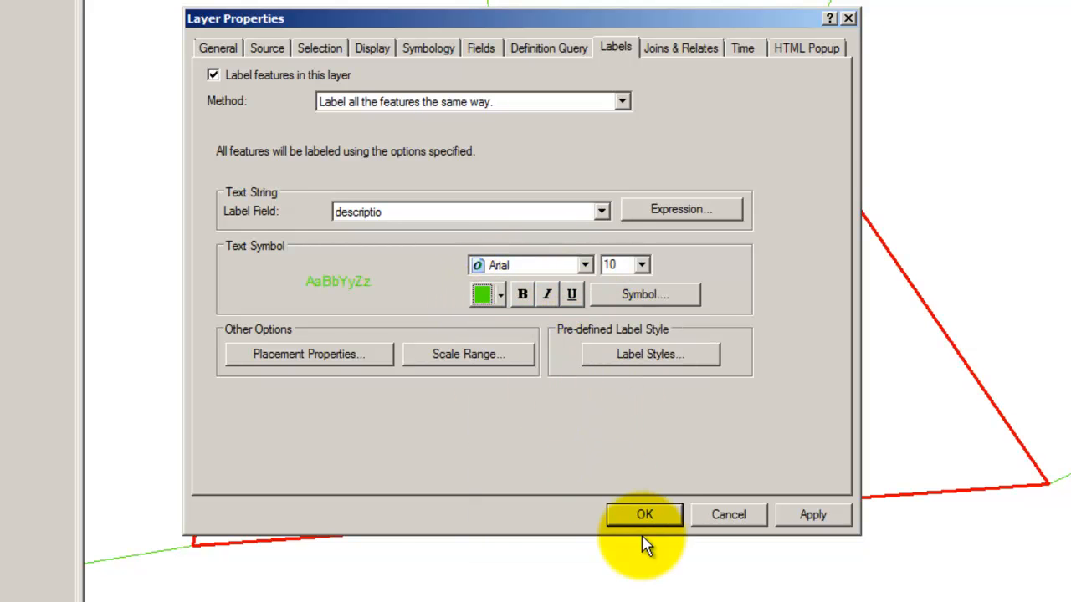
left_click(642, 513)
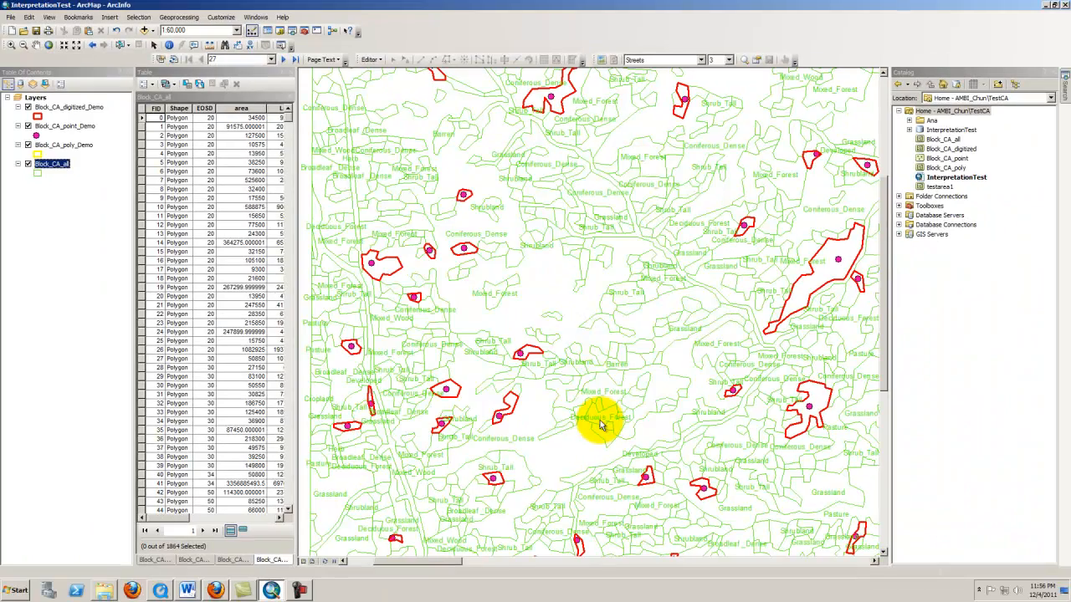
Set the Google Maps background layer to Hybrid imagery
scroll(574, 362, "down", 5)
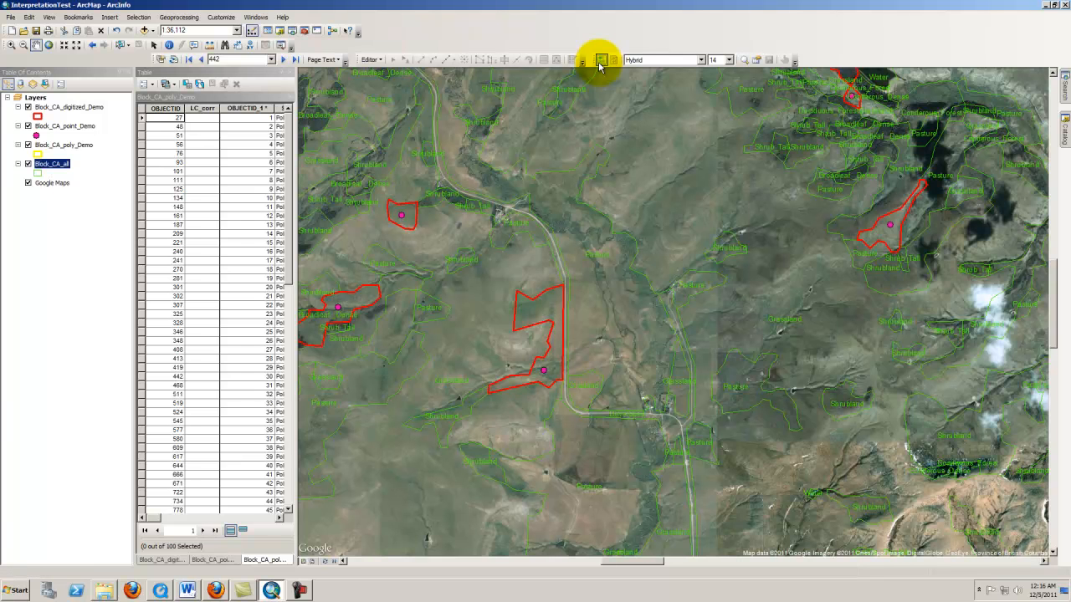
left_click(634, 61)
left_click(640, 86)
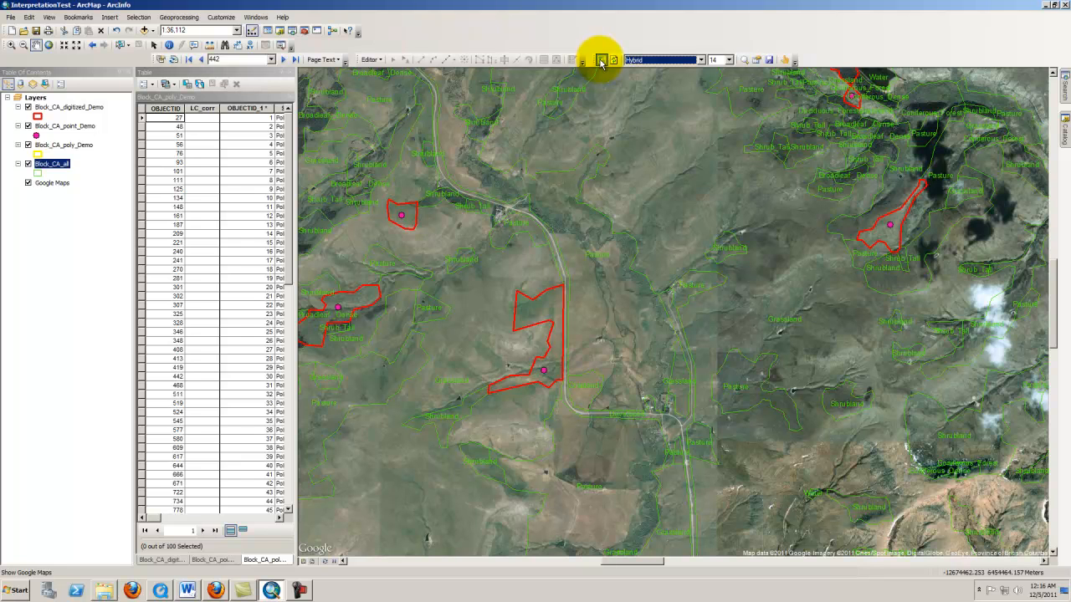
left_click(374, 60)
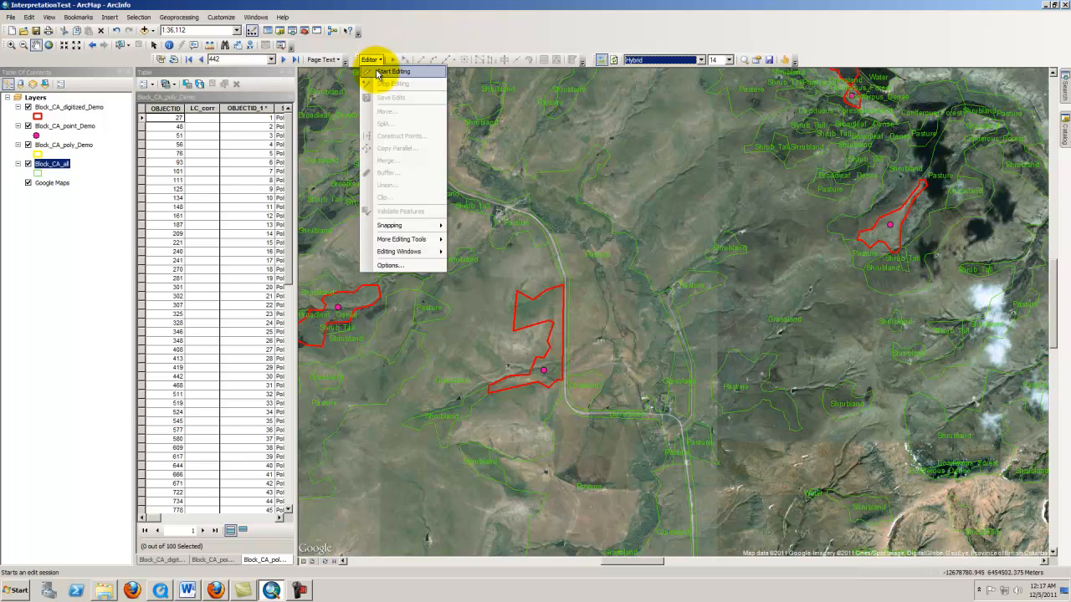
left_click(73, 225)
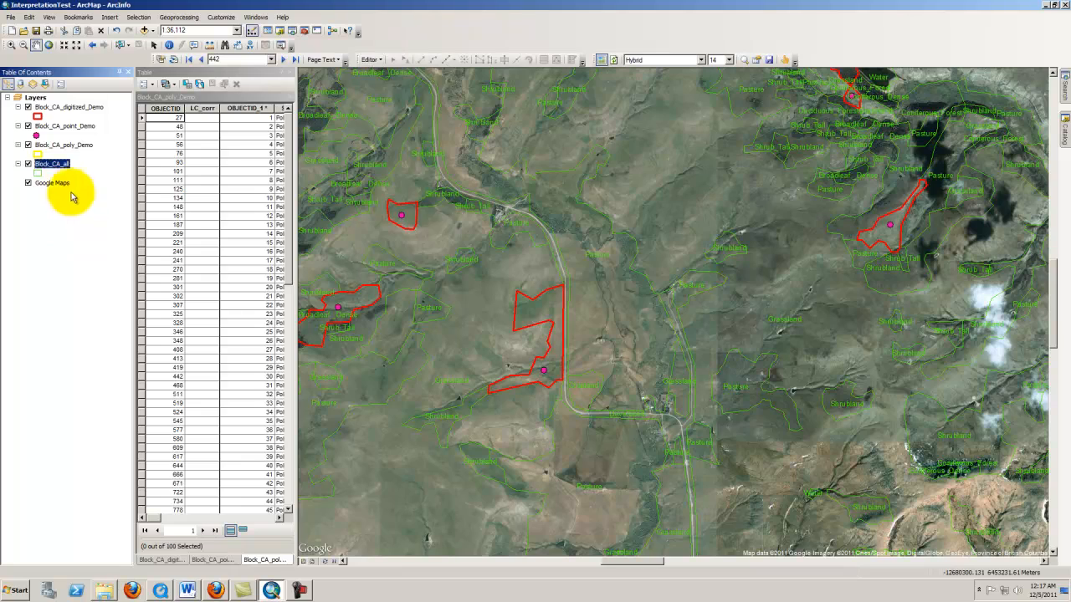
Start an edit session on the Demo layers
left_click(372, 61)
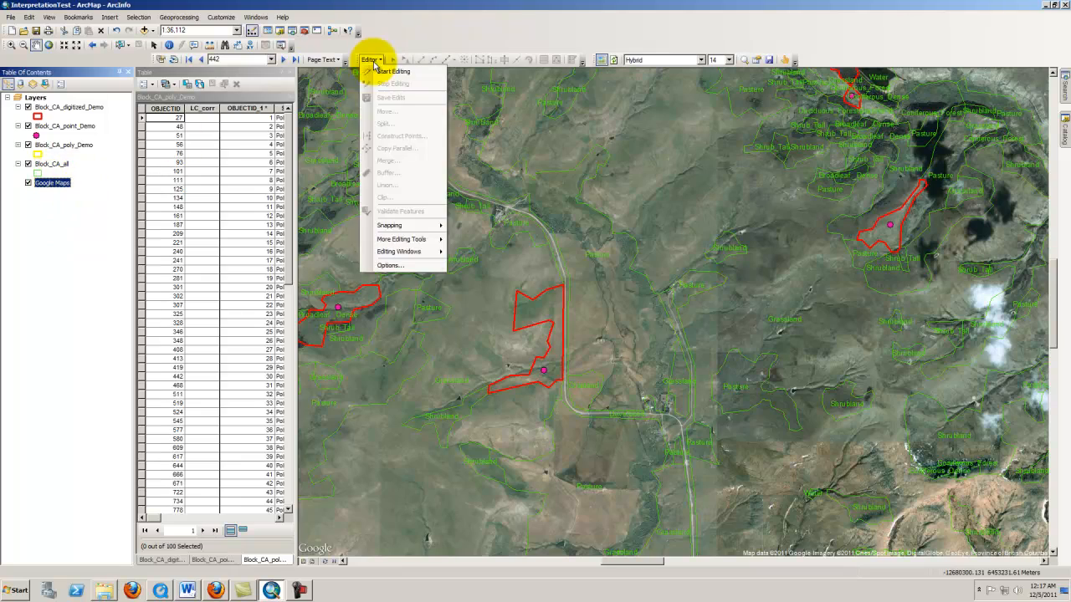
left_click(343, 56)
left_click(475, 262)
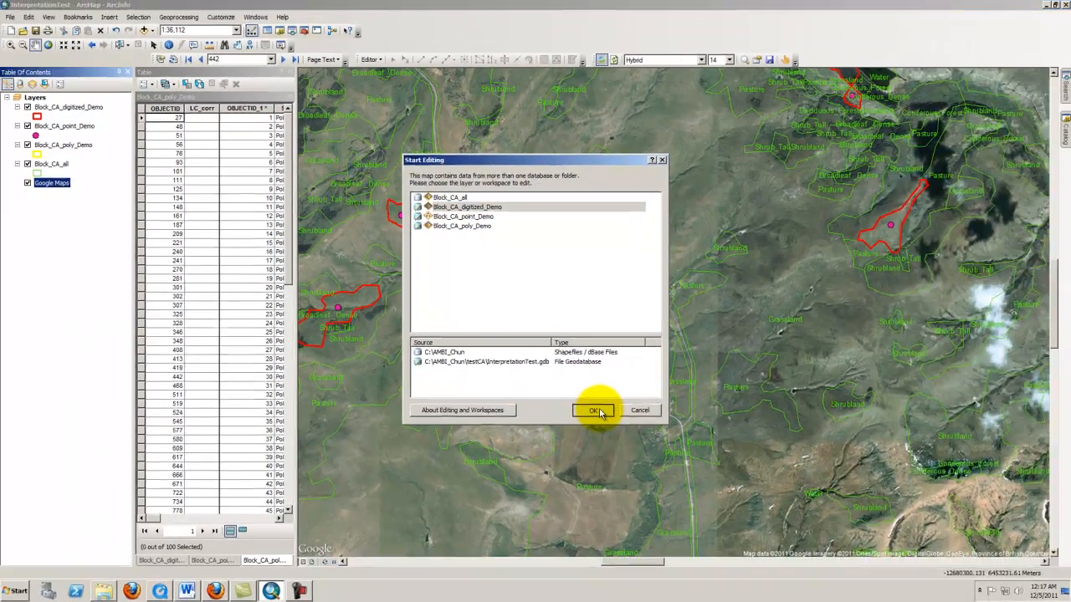
left_click(640, 495)
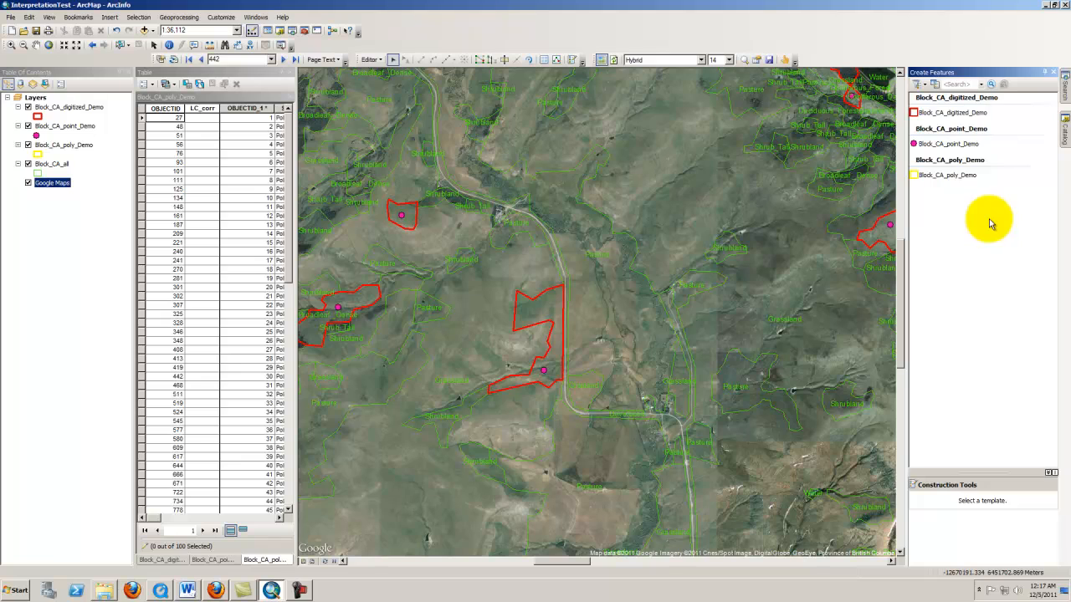
Select the Block_CA_digitized_Demo template and run the New Template wizard for that layer before closing the template organizer
left_click(954, 176)
left_click(941, 116)
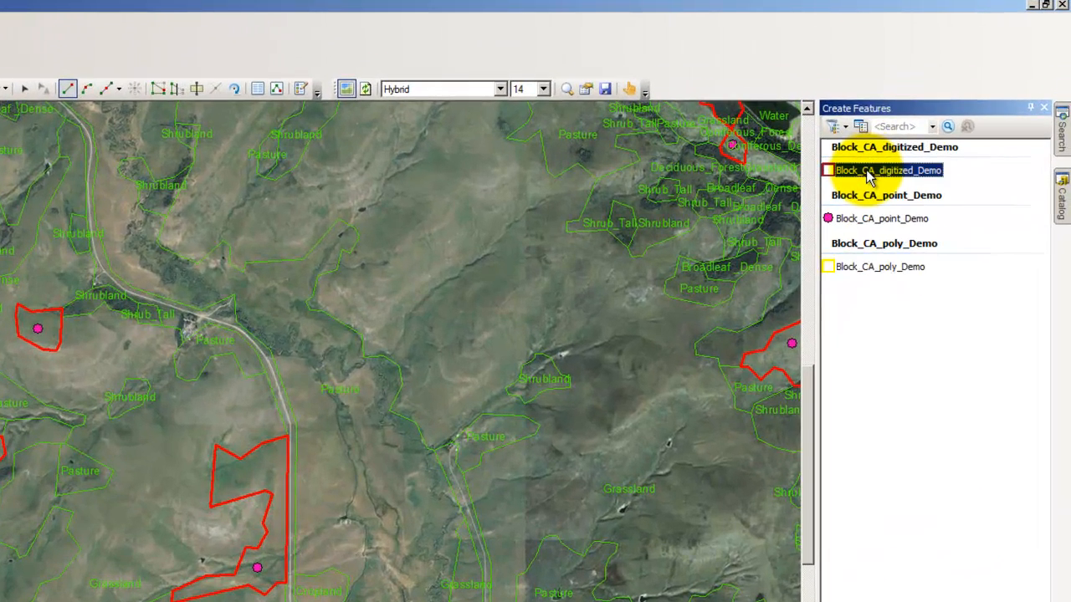
left_click(861, 127)
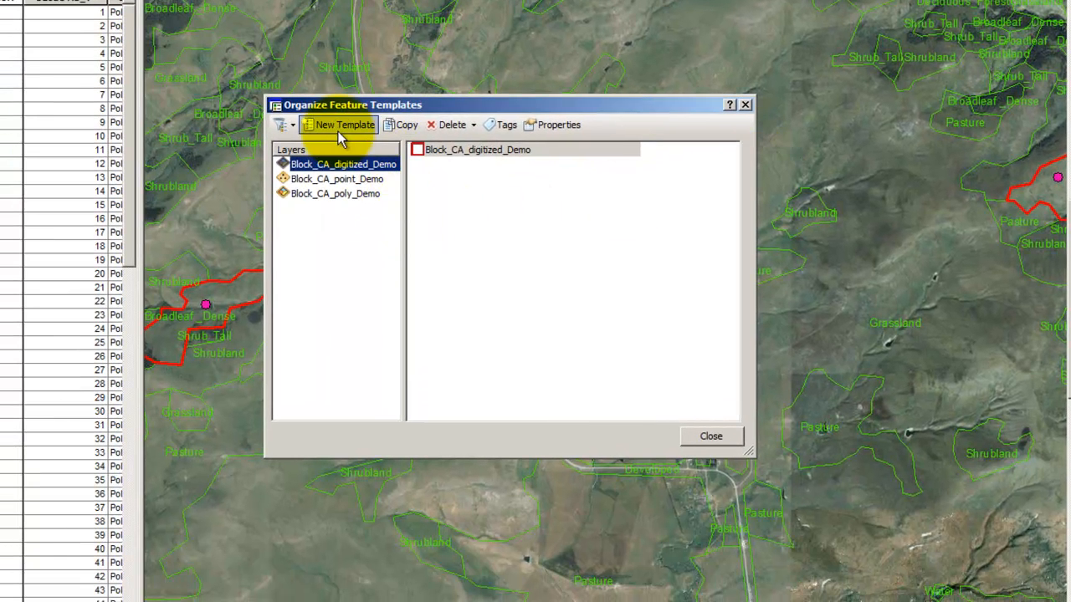
left_click(338, 127)
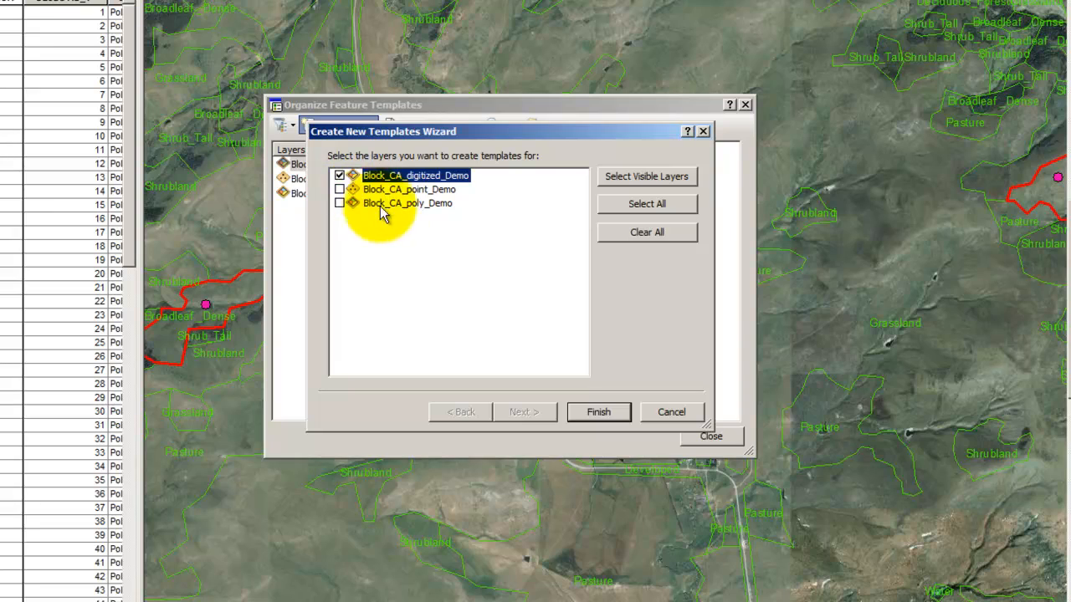
left_click(629, 412)
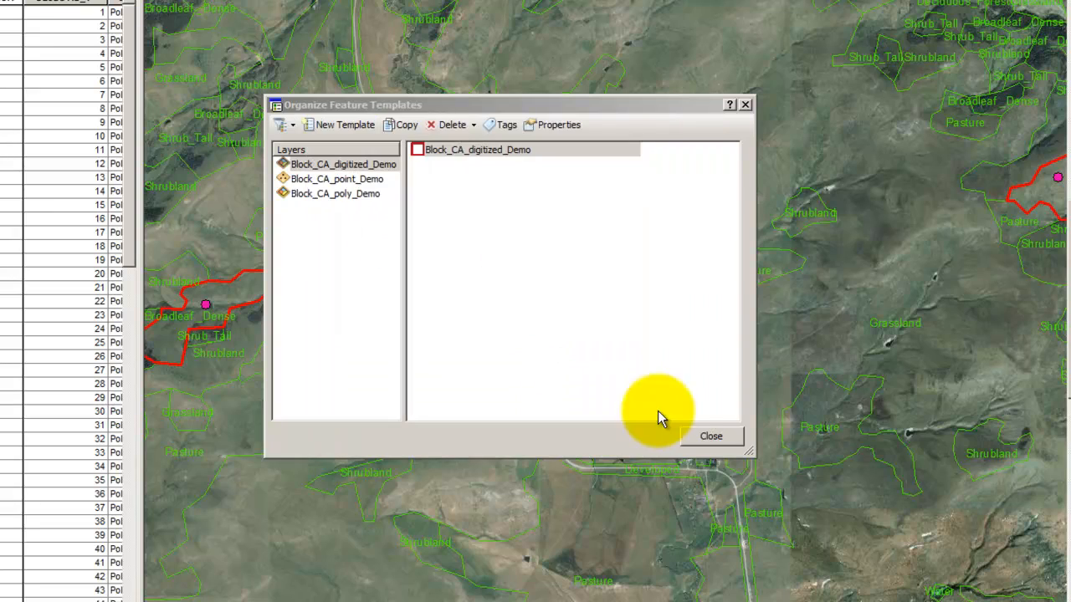
left_click(711, 436)
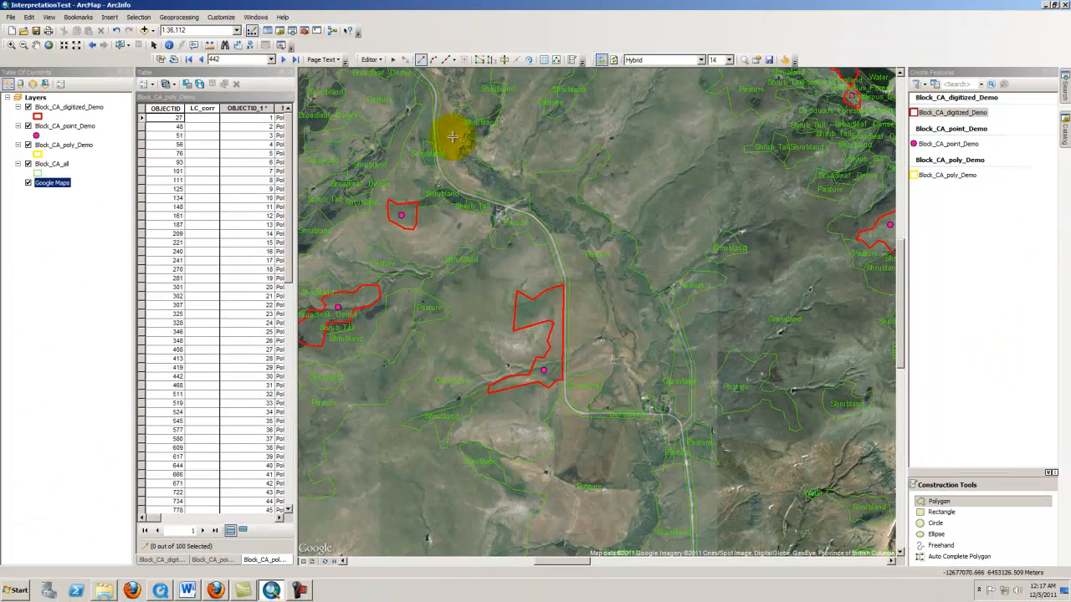
Open the Attributes window and go to data driven page 442
left_click(543, 62)
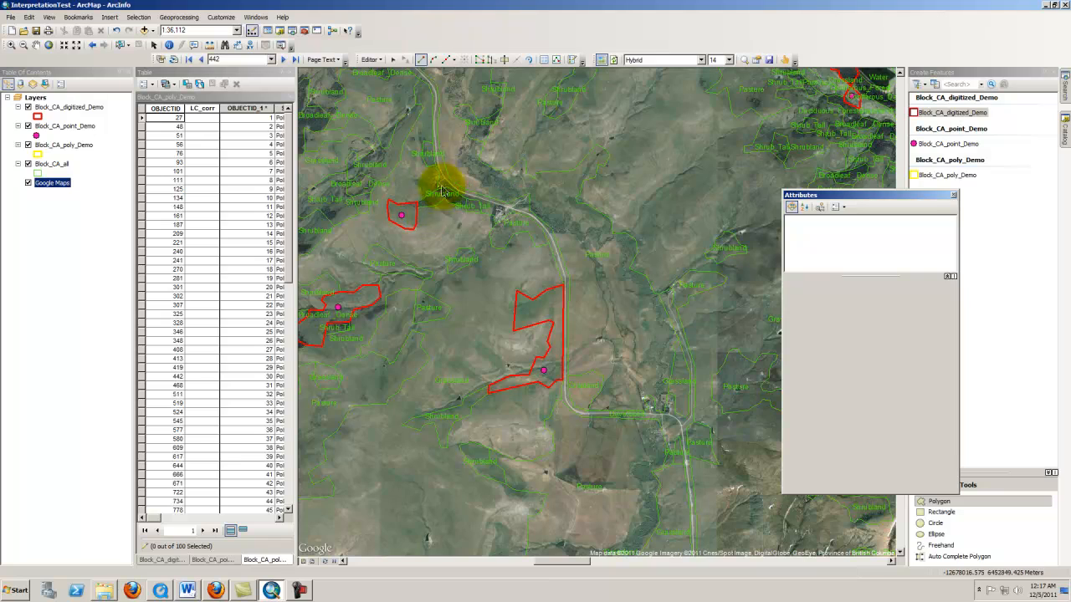
left_click(244, 58)
type("442")
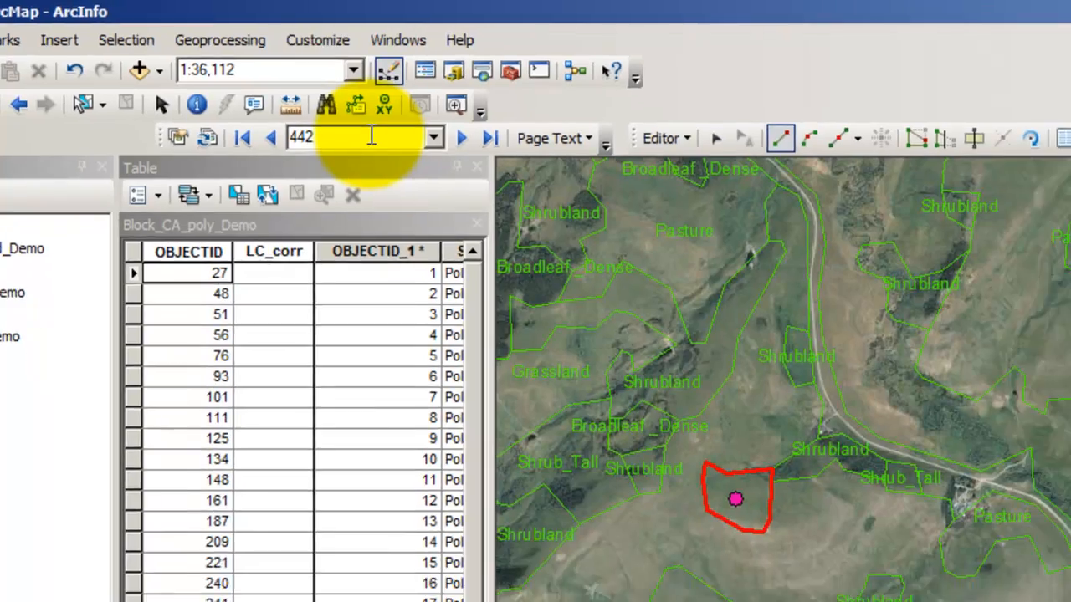
key("Return")
Select polygon 442 of Block_CA_digitized_Demo with the Edit tool to show its attributes
left_click(716, 138)
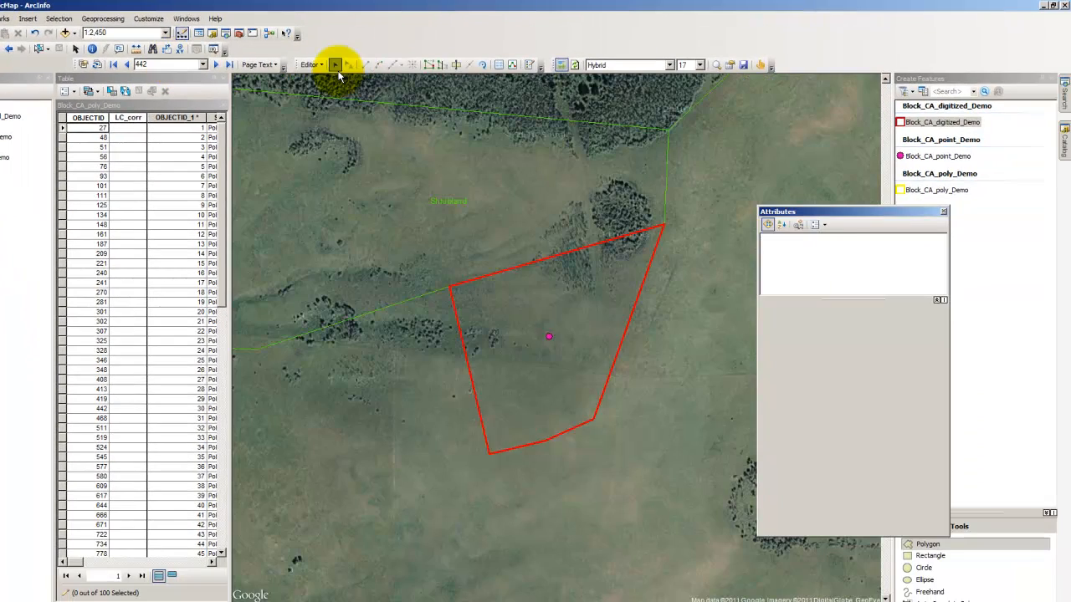
left_click(535, 333)
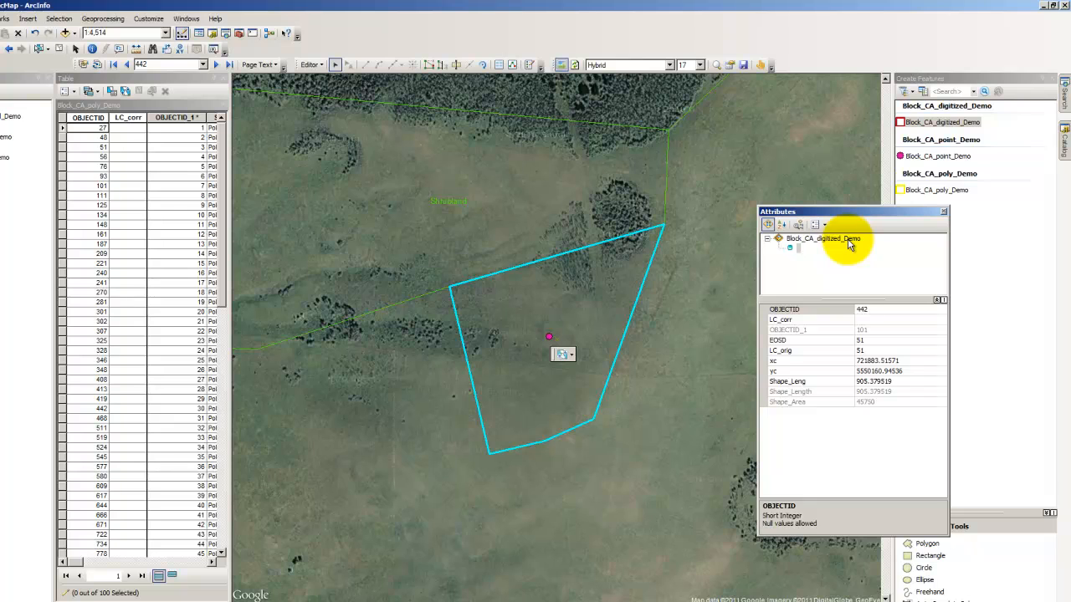
left_click(573, 356)
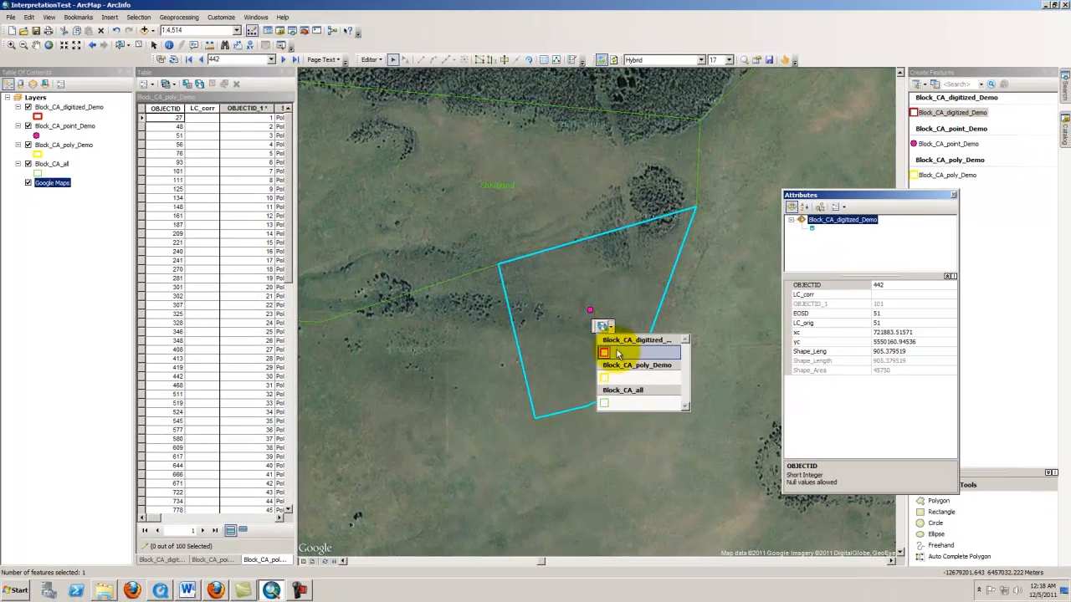
left_click(624, 359)
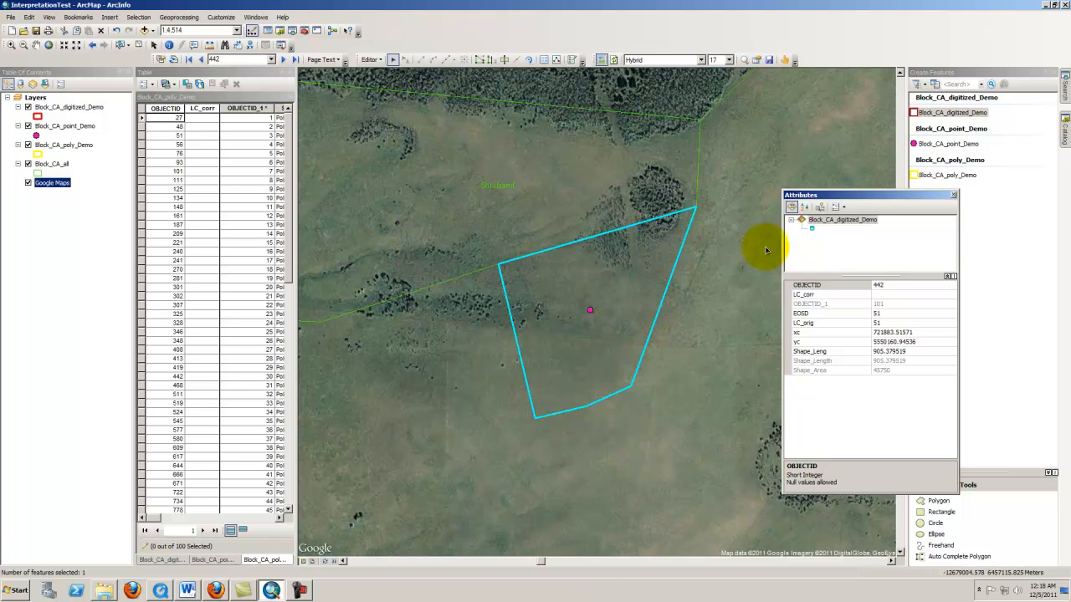
left_click_drag(837, 196, 775, 207)
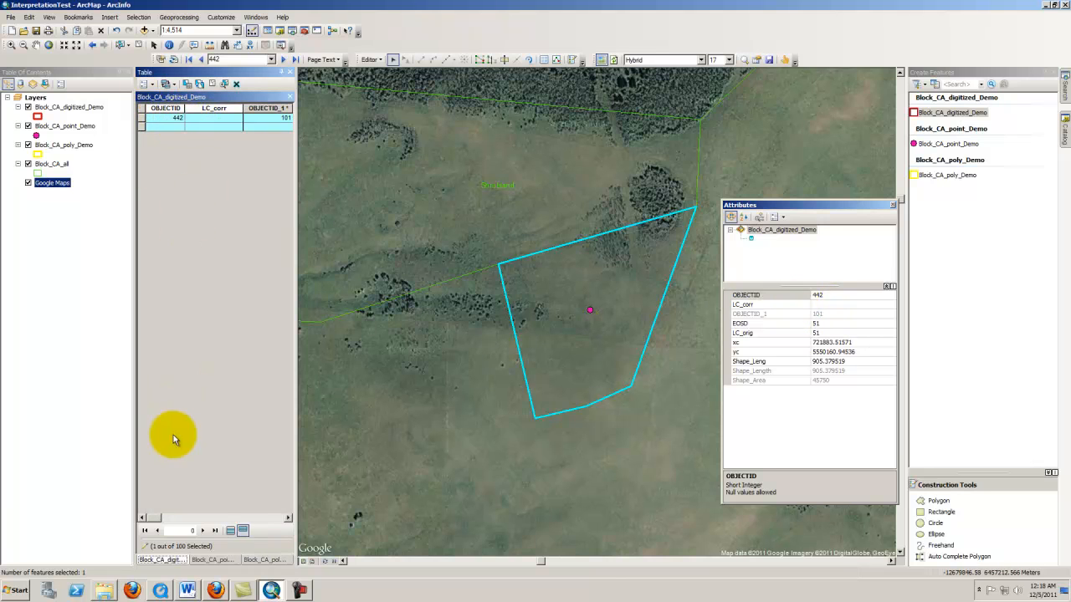
Examine the selected polygon against the imagery at several scales, toggling the Block_CA_all layer off and on
left_click(142, 119)
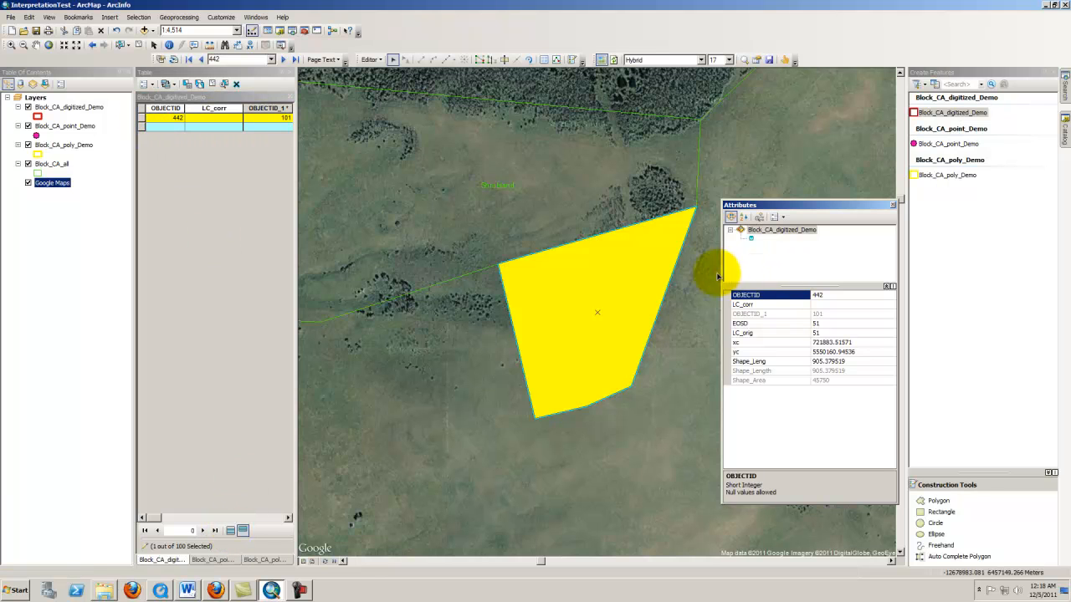
scroll(573, 349, "up", 4)
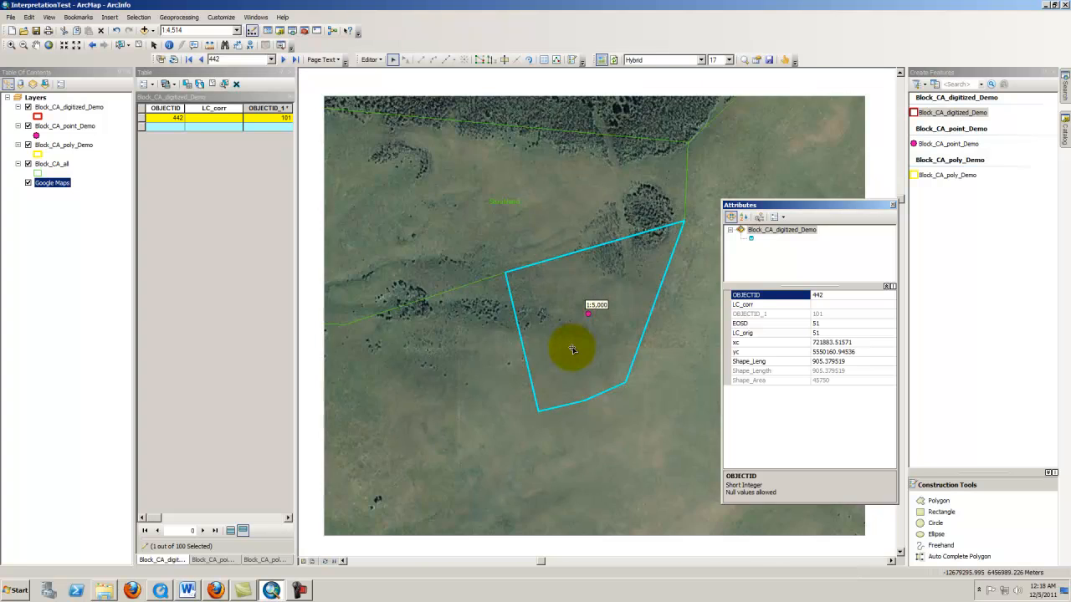
scroll(572, 349, "up", 2)
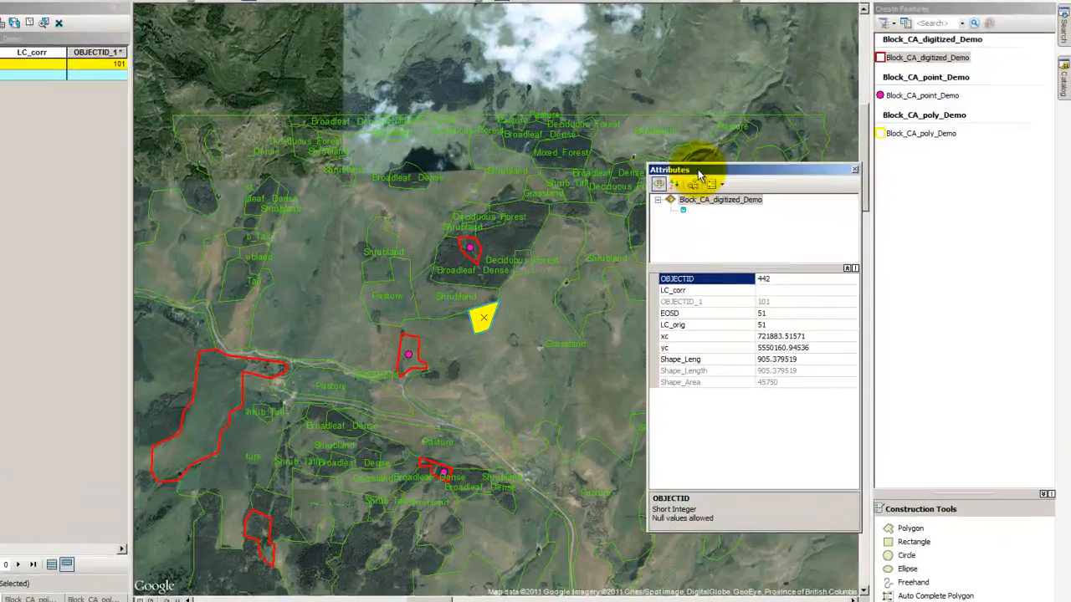
left_click_drag(762, 205, 840, 200)
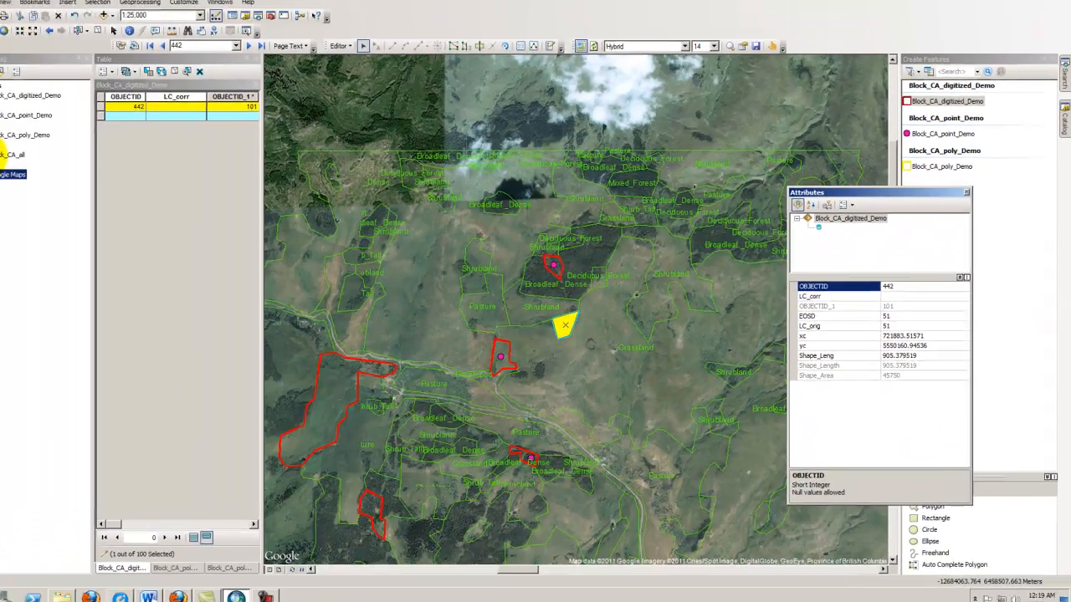
left_click(29, 164)
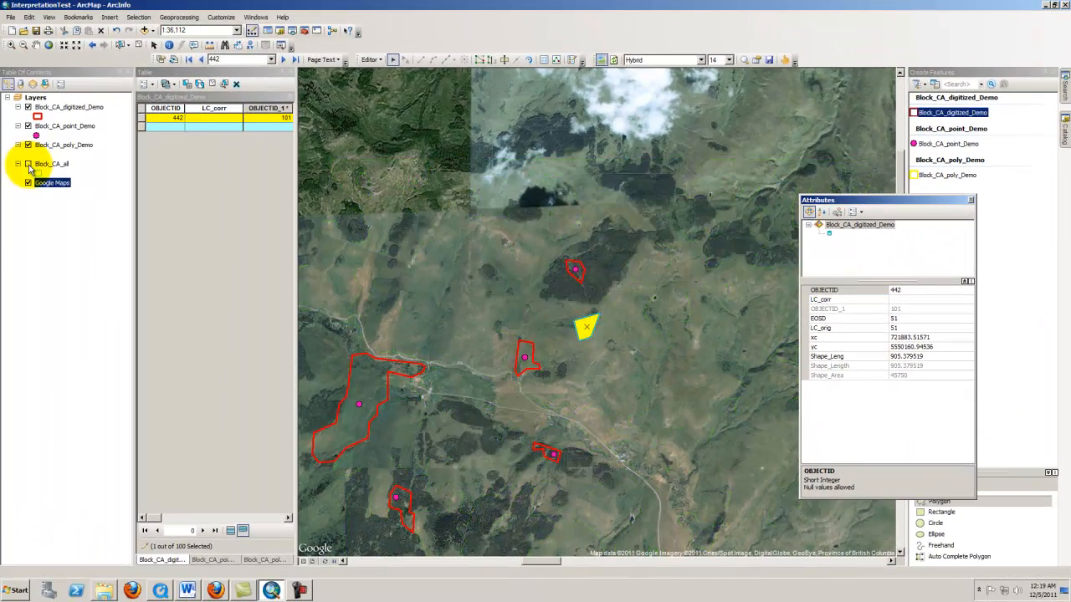
scroll(629, 331, "down", 2)
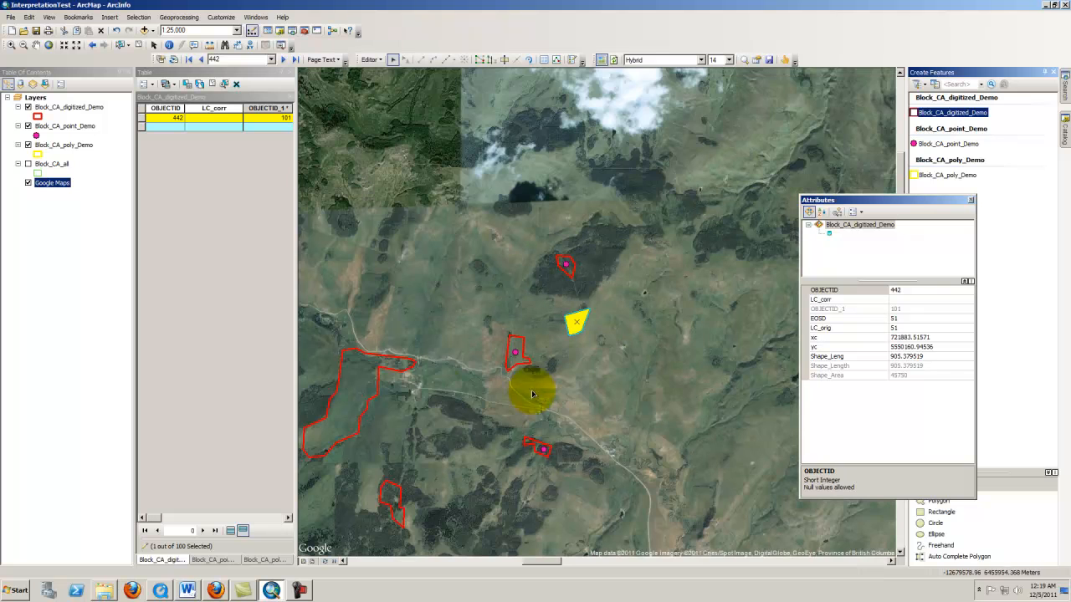
left_click(152, 127)
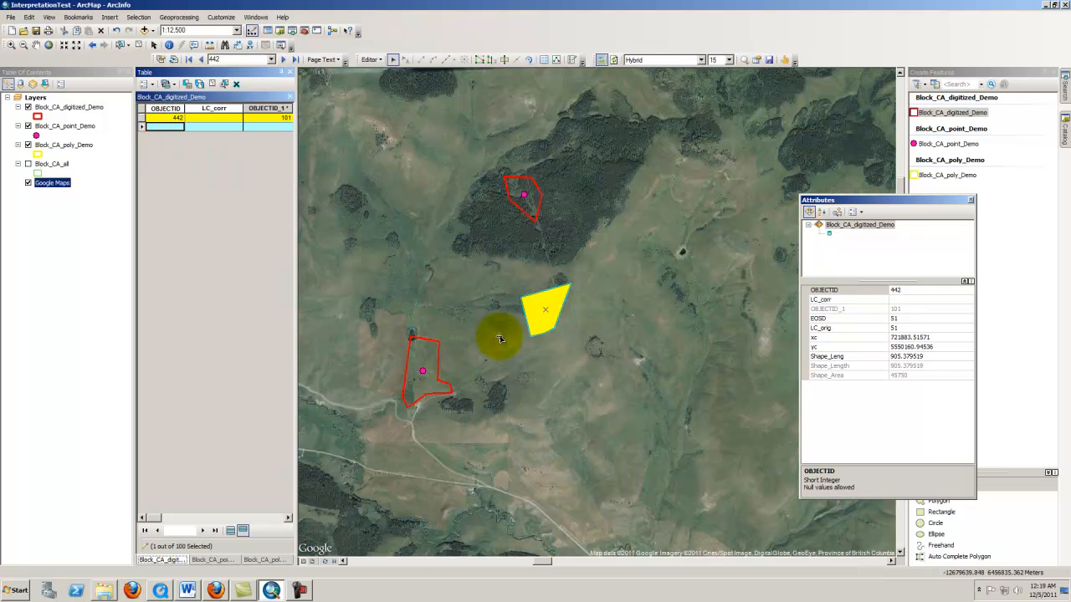
scroll(478, 280, "down", 2)
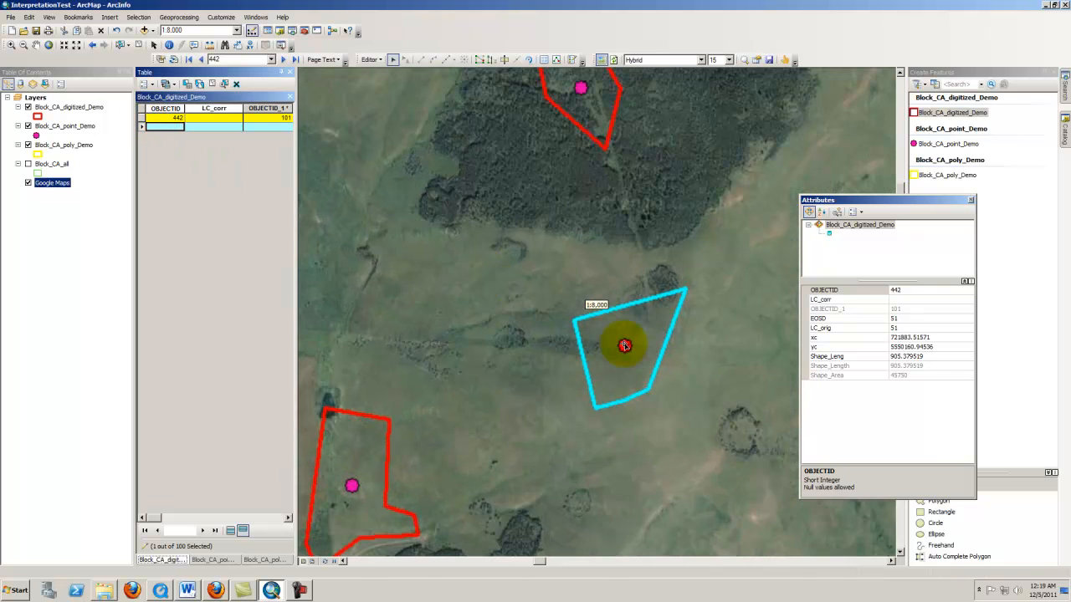
scroll(693, 367, "up", 2)
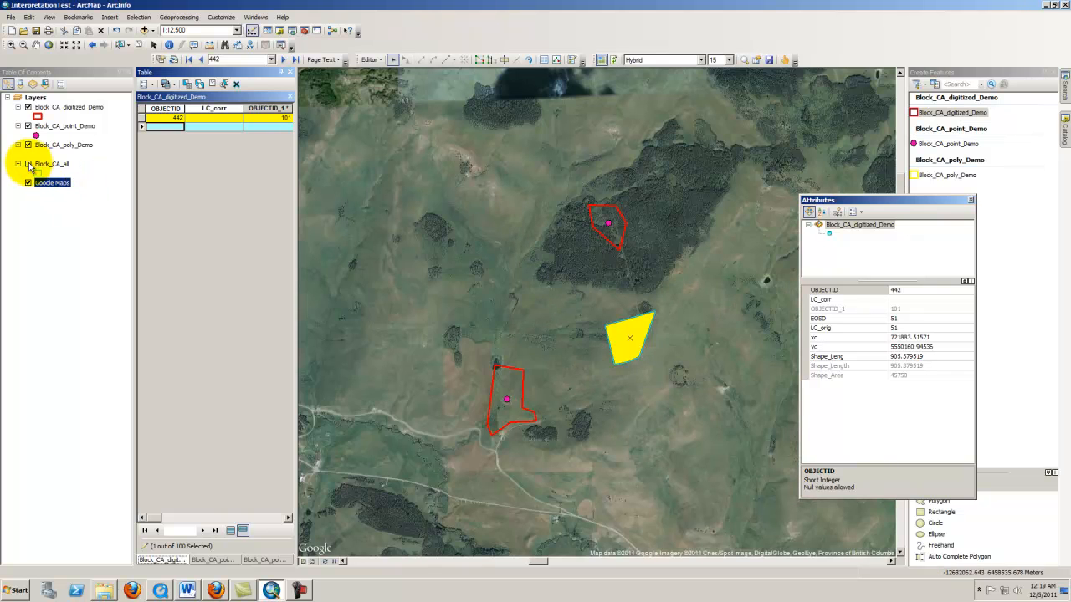
left_click(28, 164)
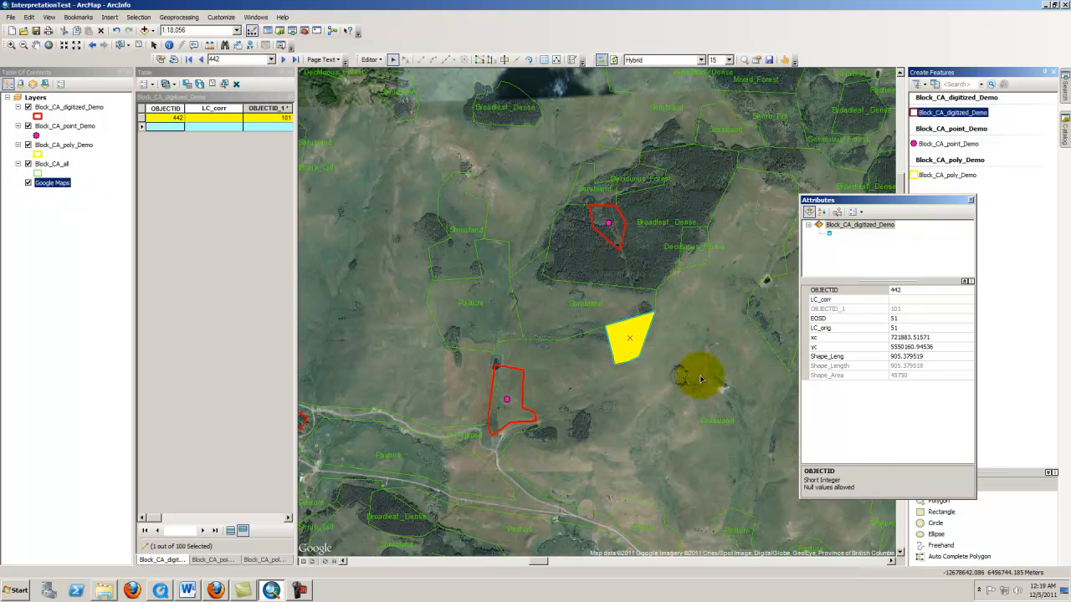
Reselect the digitized polygon on the map and inspect it and the neighbouring land-cover polygons at different zooms
left_click(623, 349)
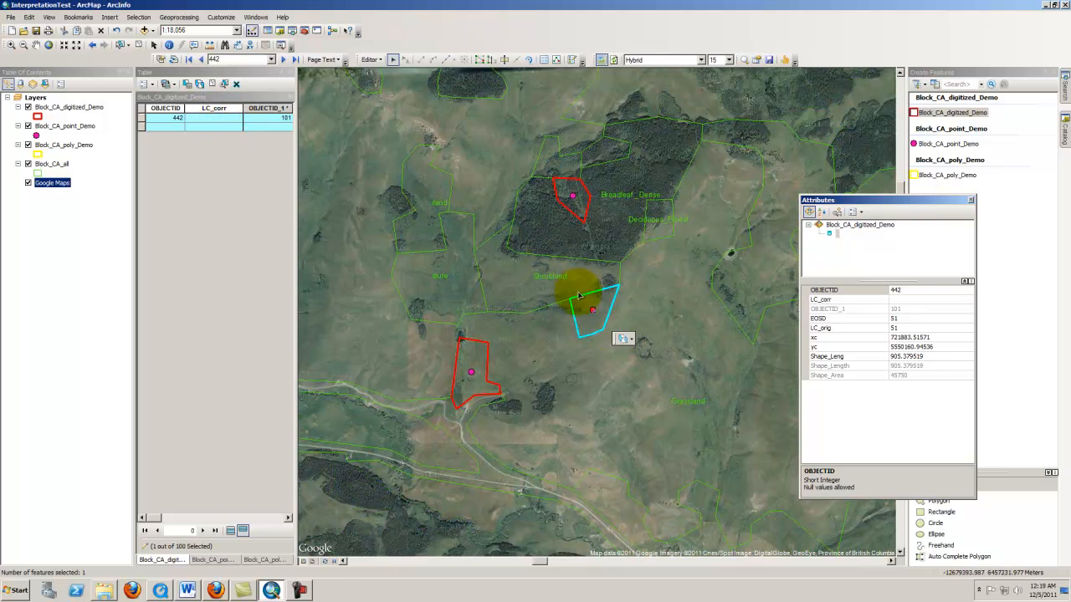
scroll(612, 325, "up", 2)
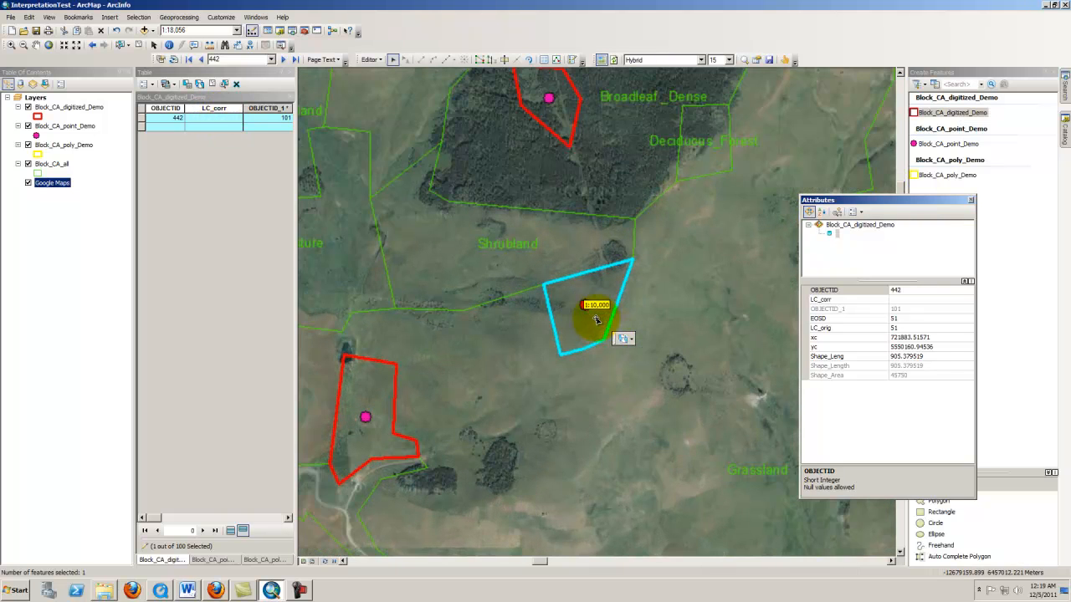
scroll(596, 319, "up", 2)
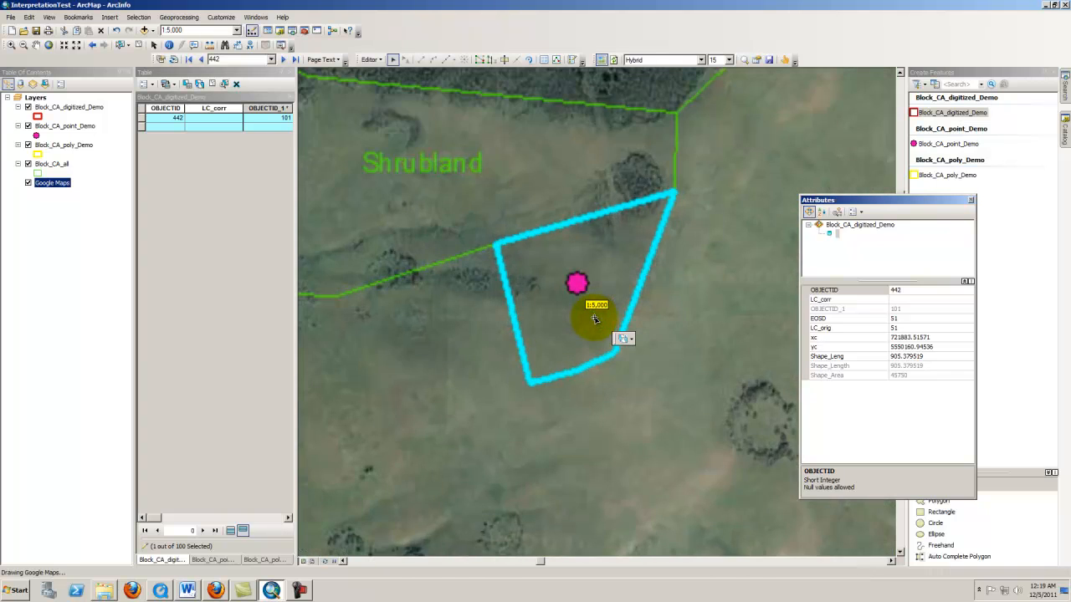
scroll(595, 318, "down", 2)
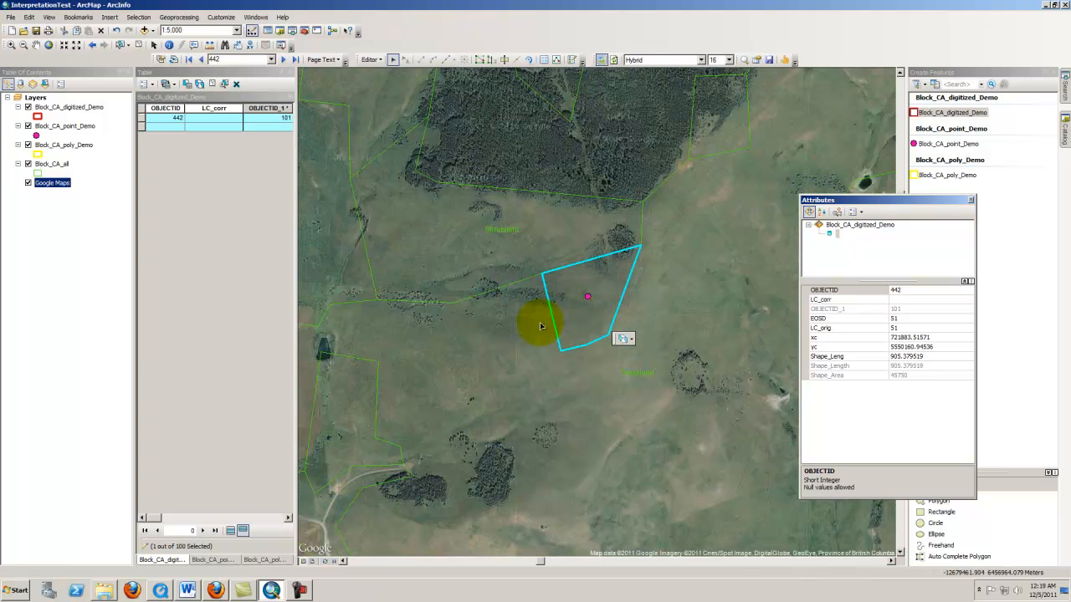
left_click(628, 397)
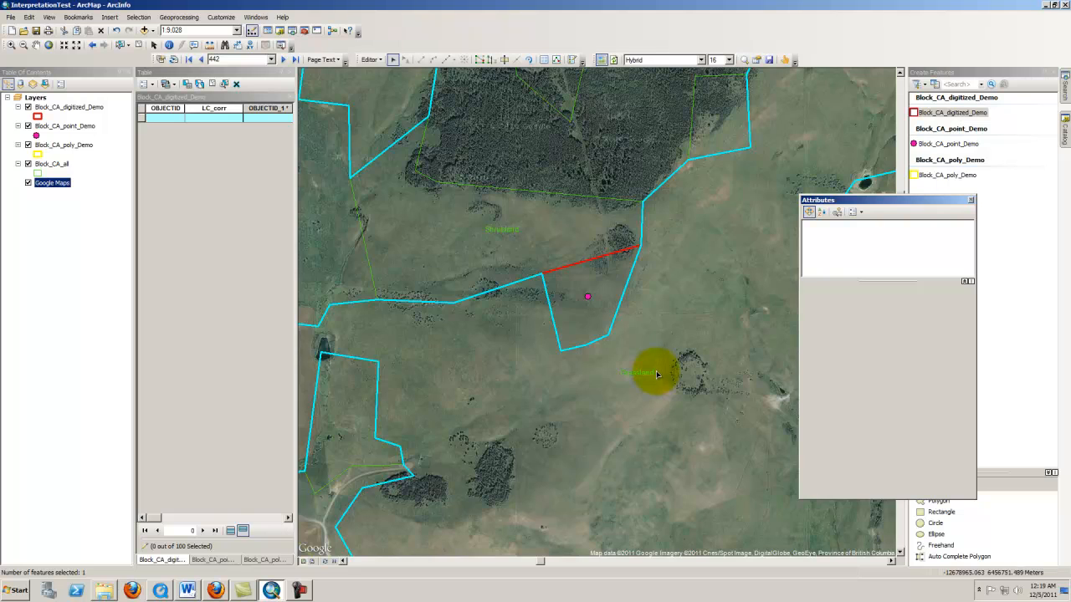
scroll(657, 374, "down", 1)
left_click(603, 336)
scroll(603, 336, "up", 4)
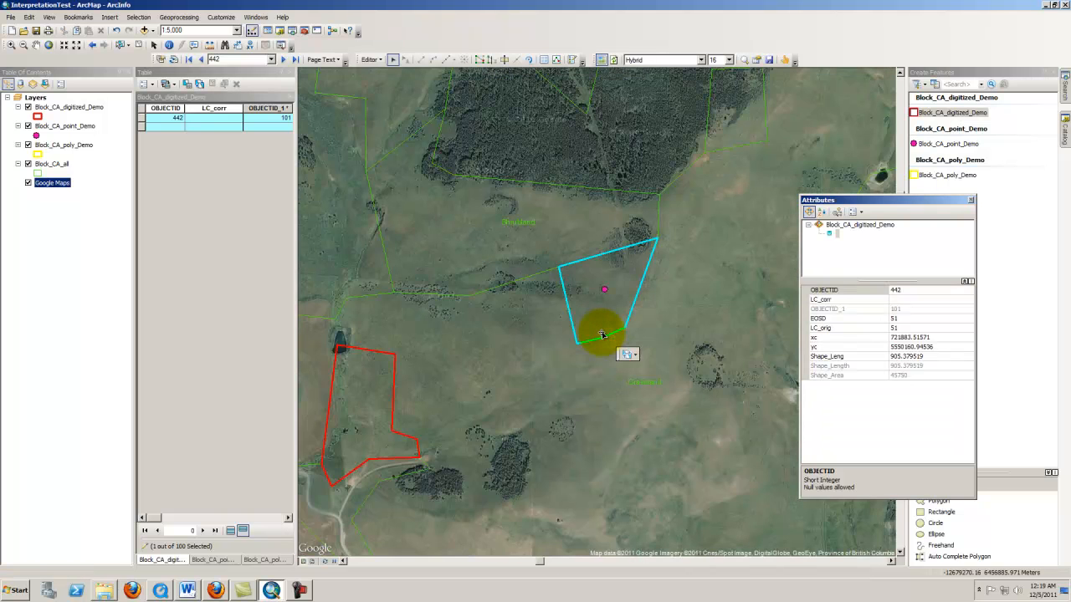
Switch to the browser to review the Prezi diagram's _poly, _Digitized and _Point tasks, then return
left_click(219, 591)
left_click(288, 35)
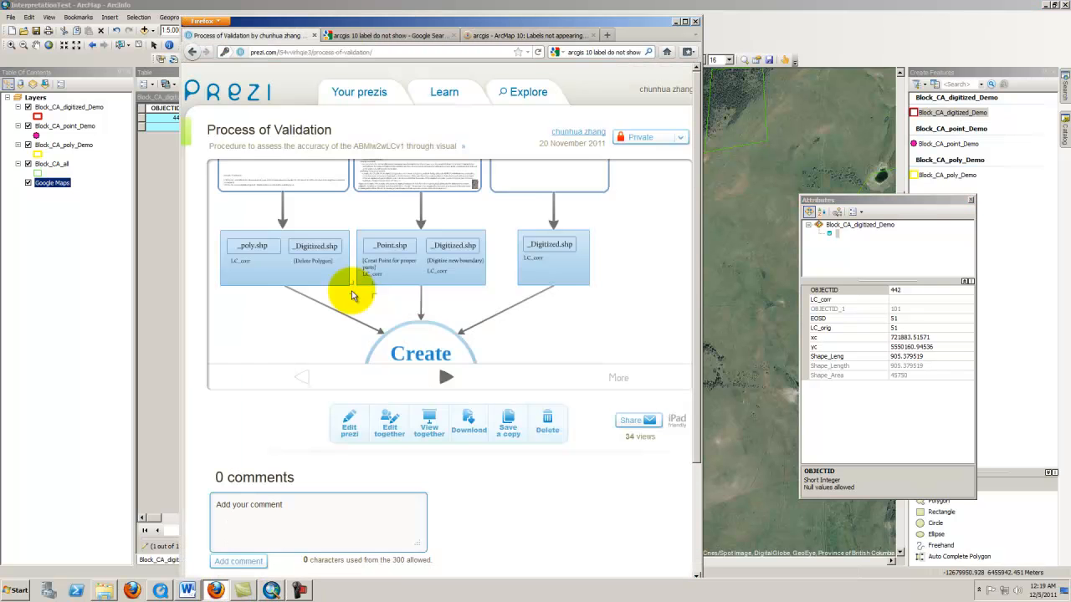
left_click_drag(302, 310, 385, 303)
scroll(370, 279, "up", 3)
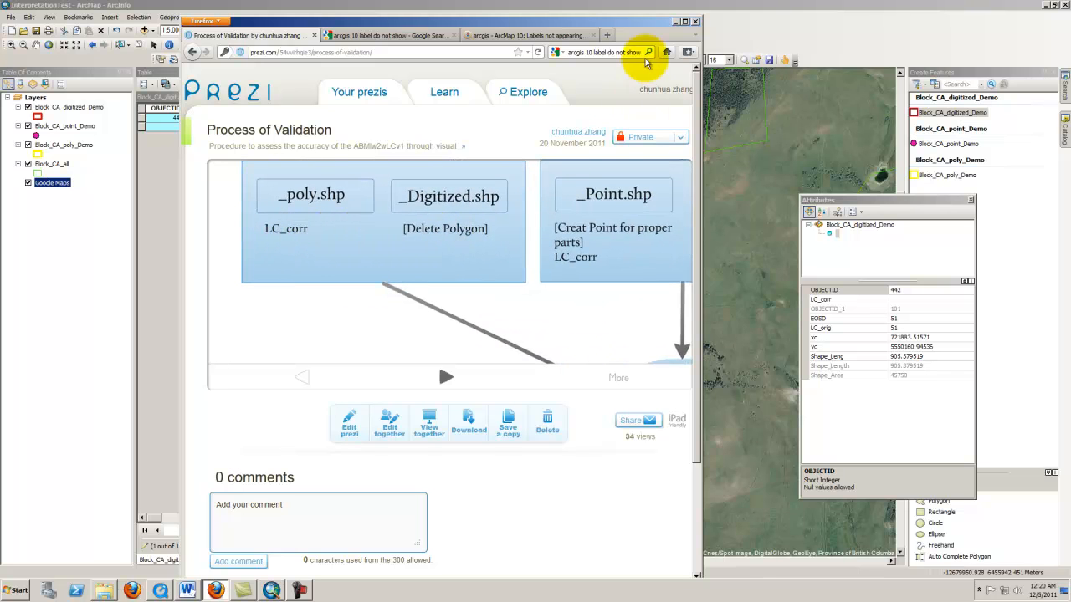
left_click(676, 23)
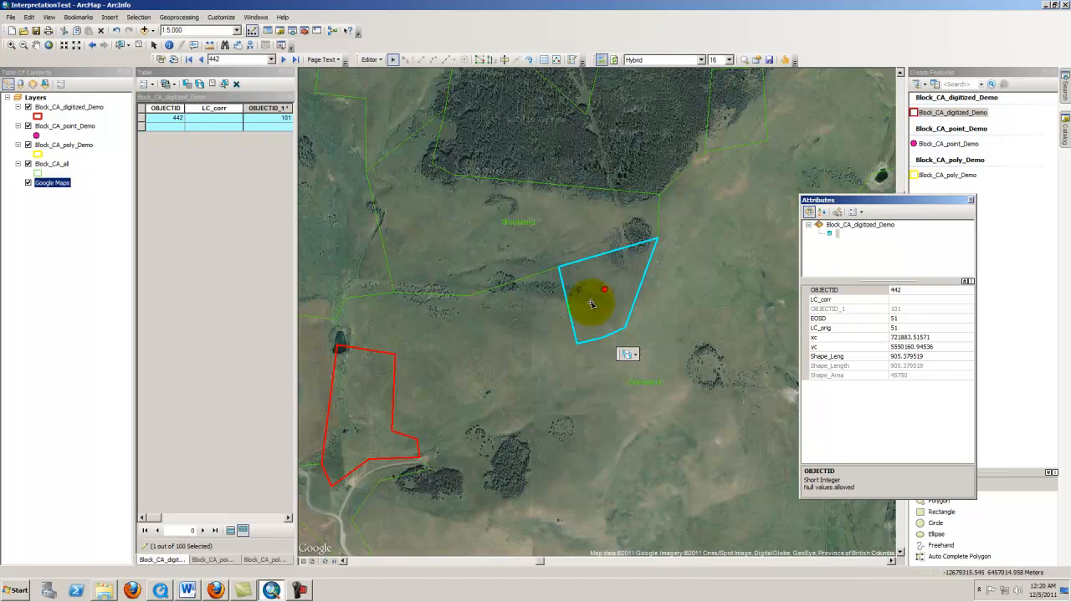
Select the Block_CA_poly_Demo feature at the same spot through the selection chooser to view its attributes
right_click(593, 310)
left_click(561, 328)
left_click(566, 314)
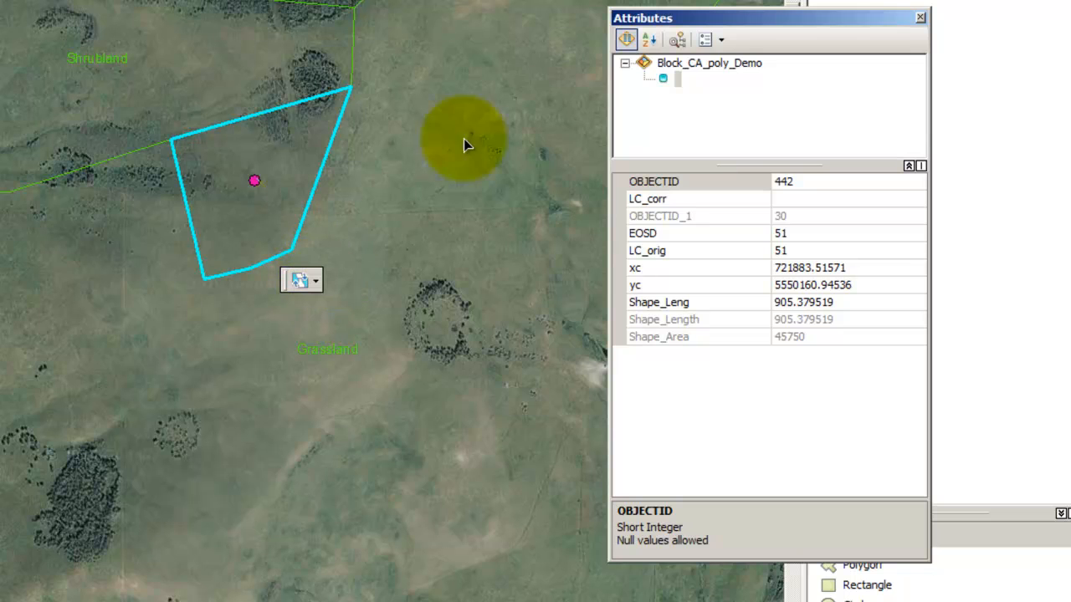
left_click(733, 67)
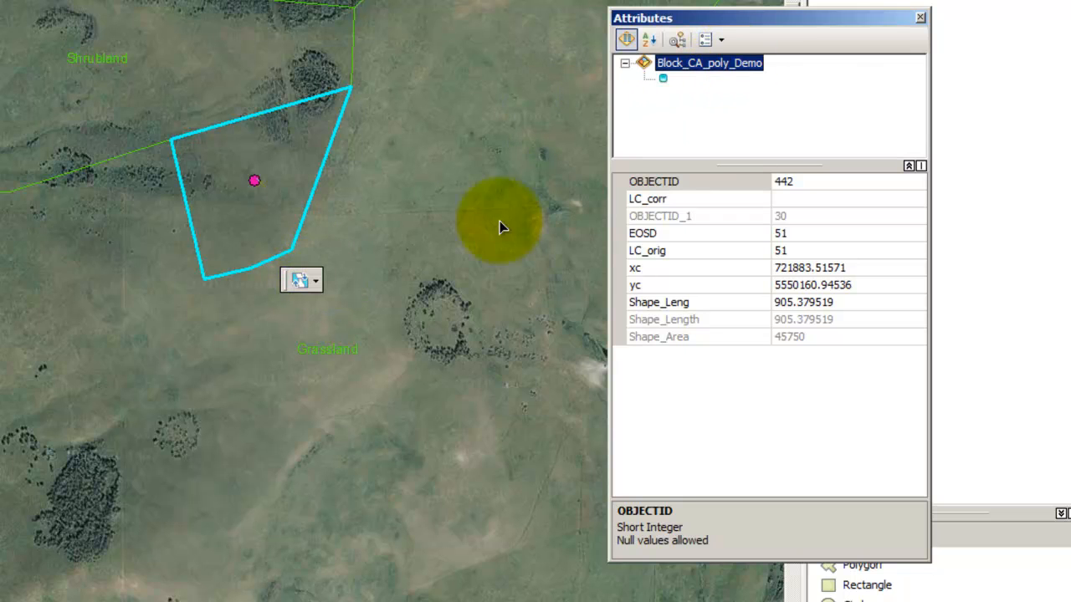
Set the selected Block_CA_poly_Demo feature's LC_corr attribute to Grassland
left_click_drag(748, 19, 532, 28)
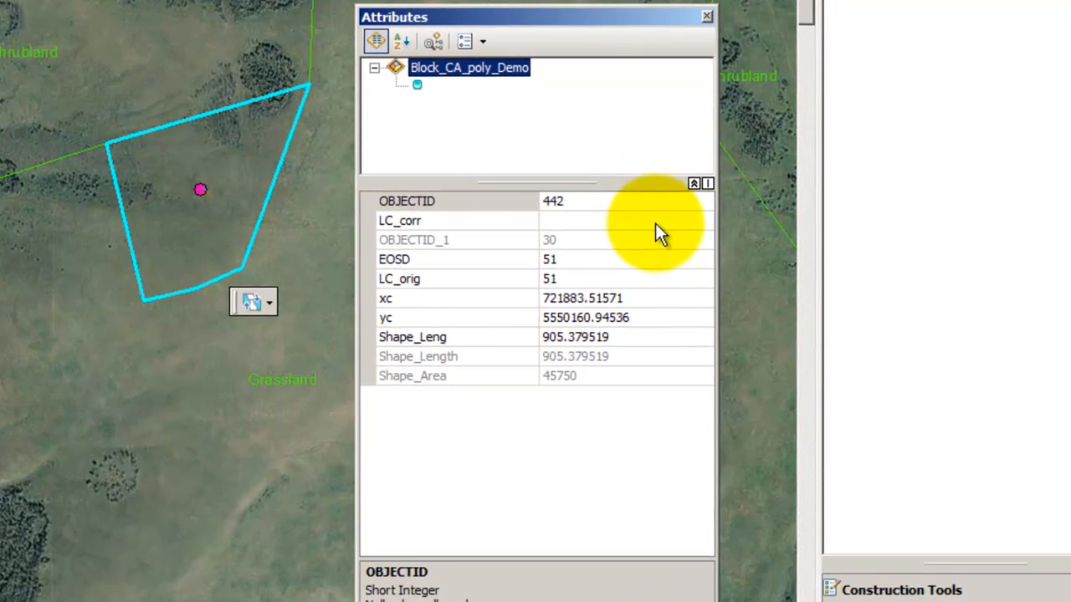
left_click(659, 212)
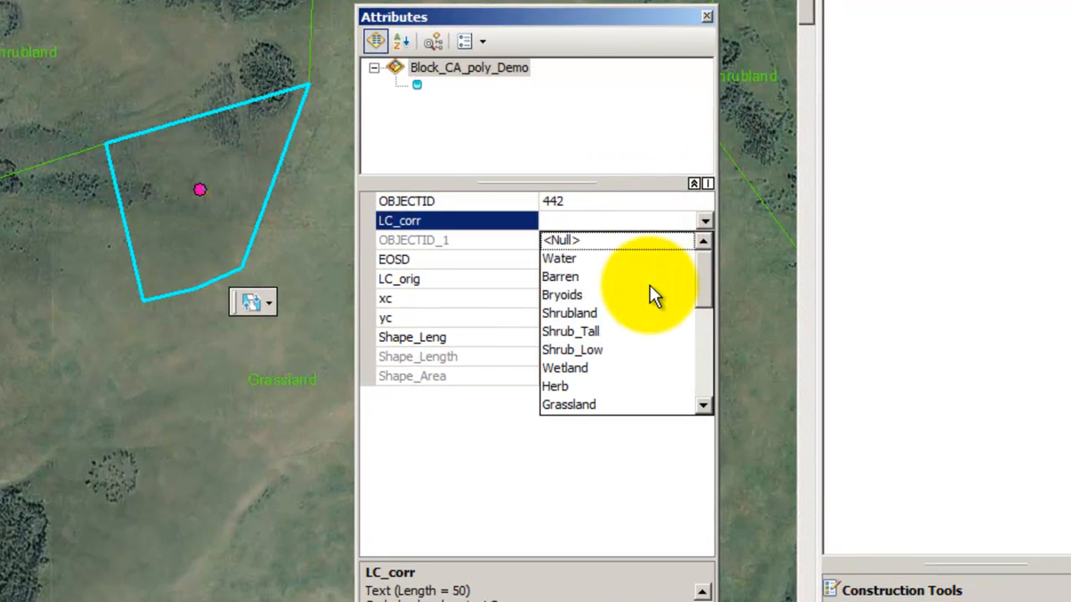
left_click_drag(707, 279, 709, 320)
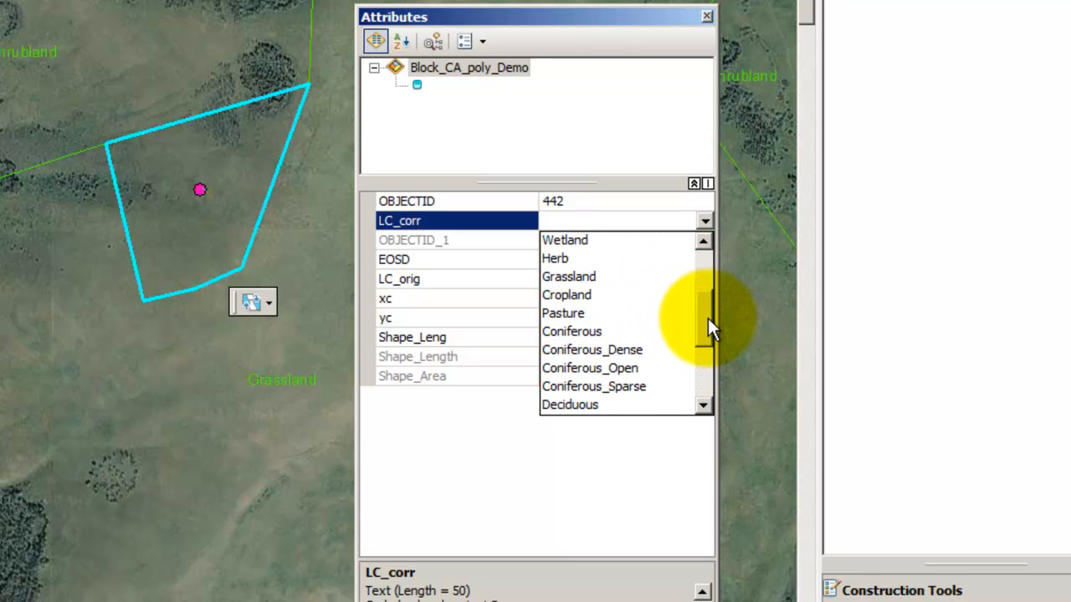
left_click(589, 281)
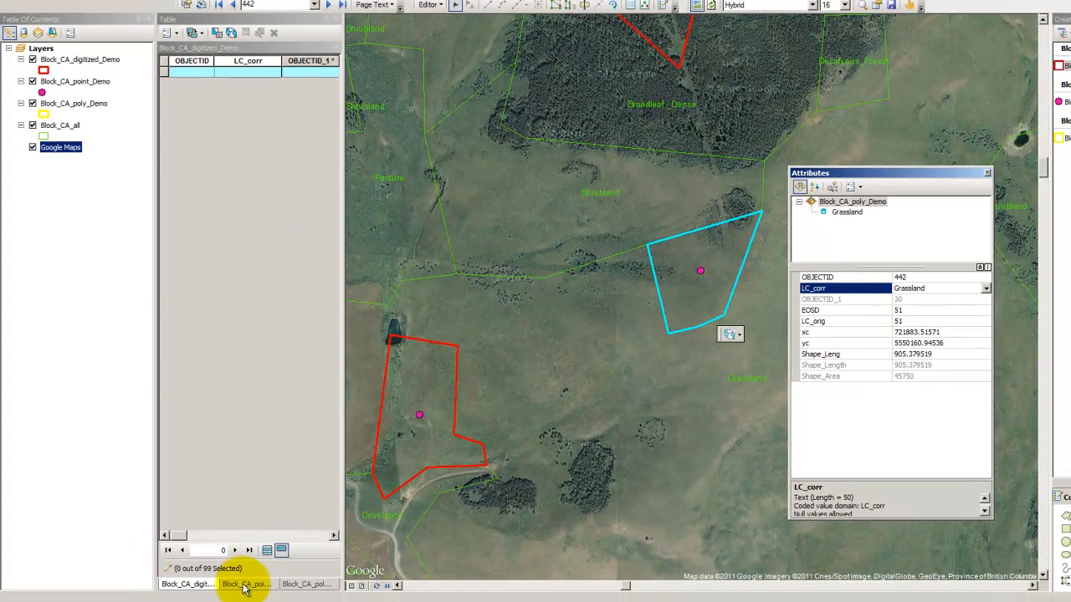
Browse the attribute table tabs, open the Block_CA_poly_Demo record and widen its LC_corr column
left_click(245, 585)
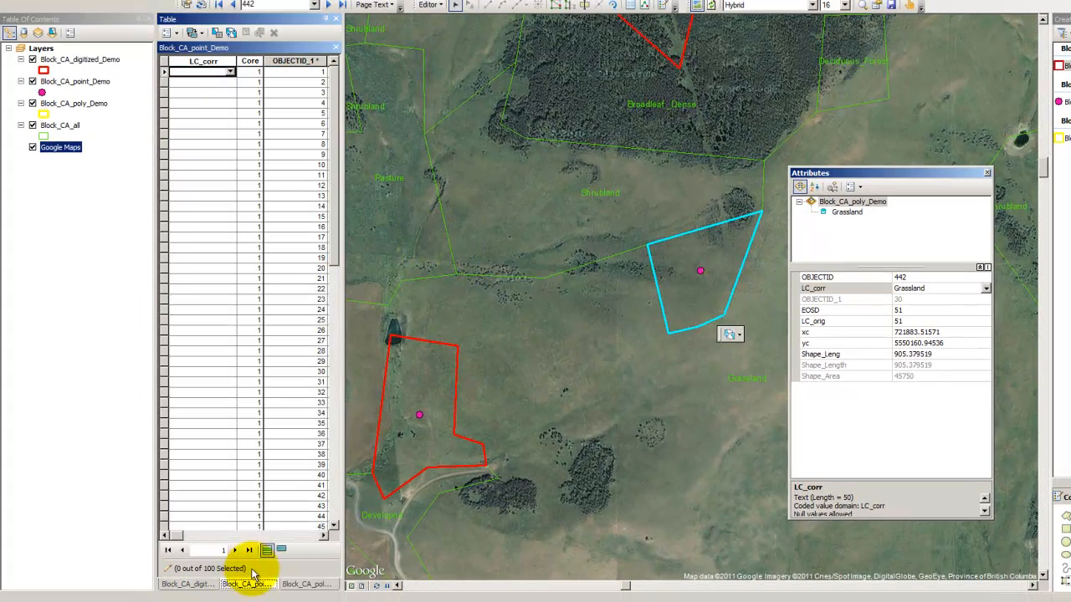
left_click(281, 550)
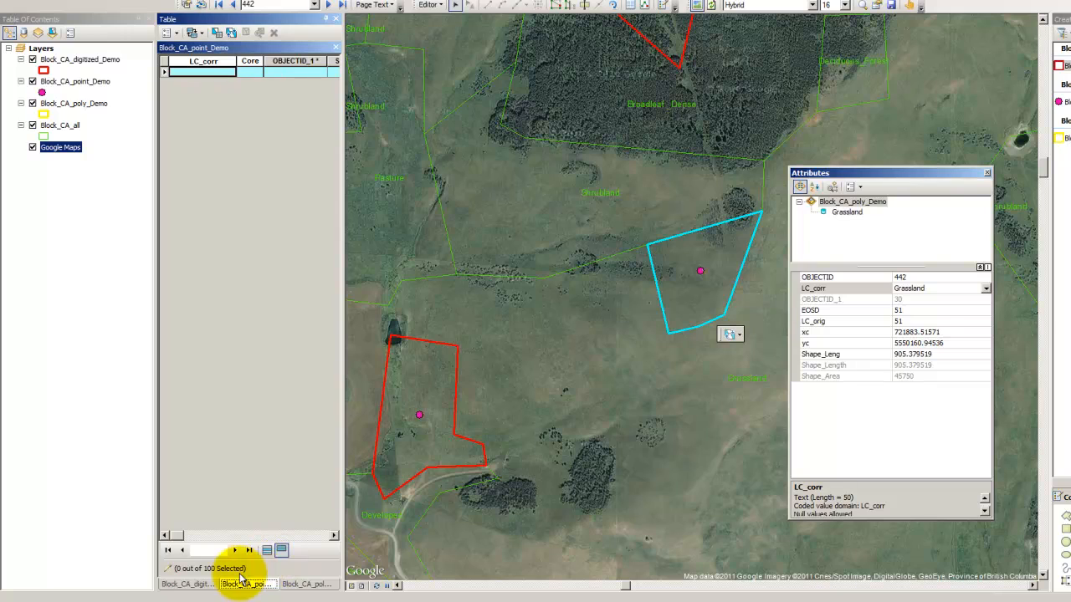
left_click(297, 584)
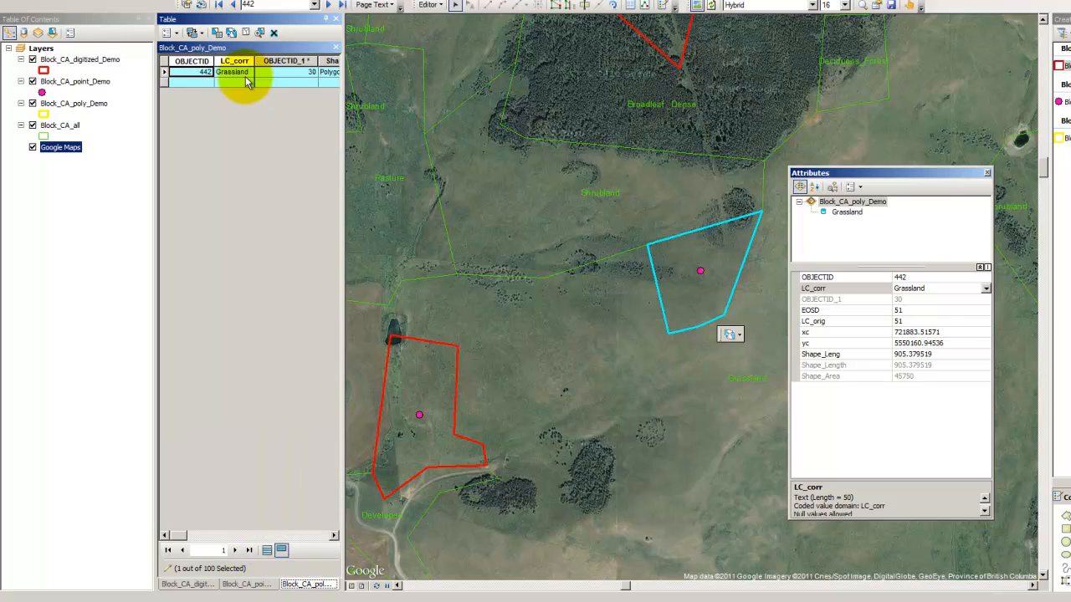
left_click(247, 74)
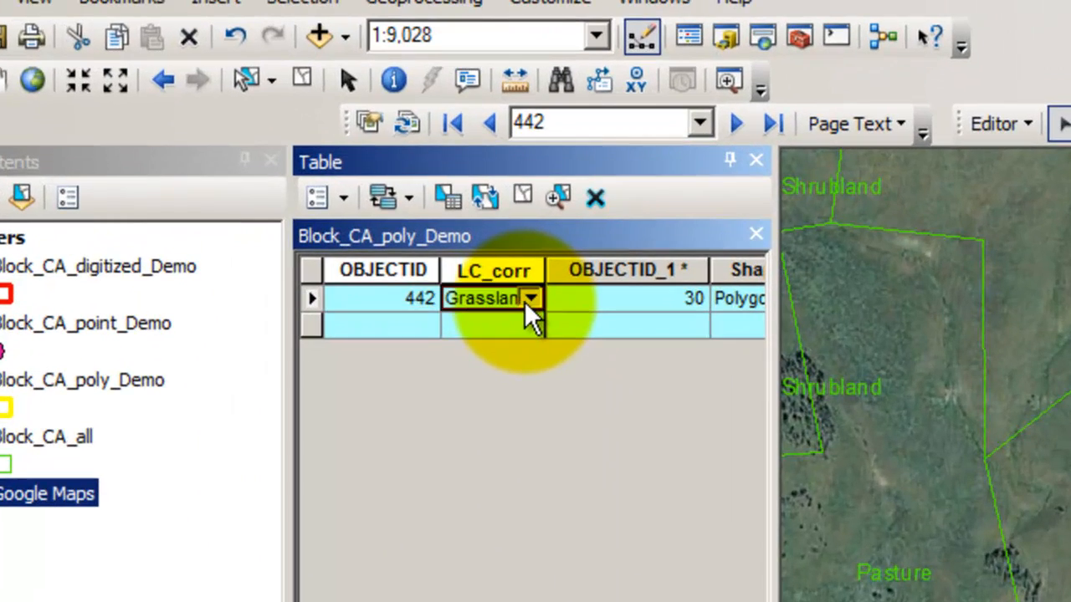
left_click(530, 300)
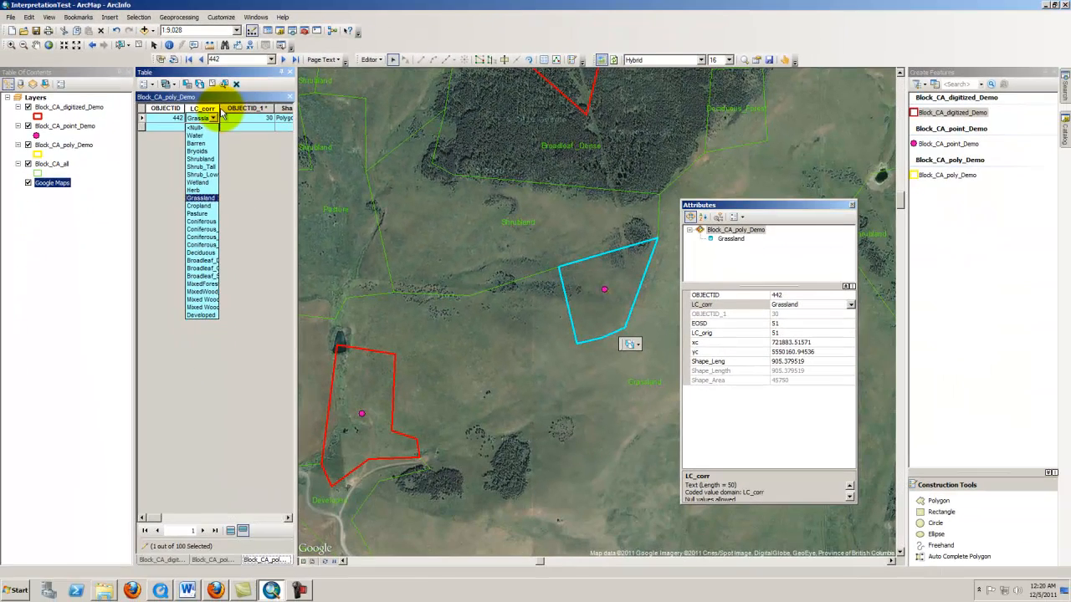
left_click(221, 109)
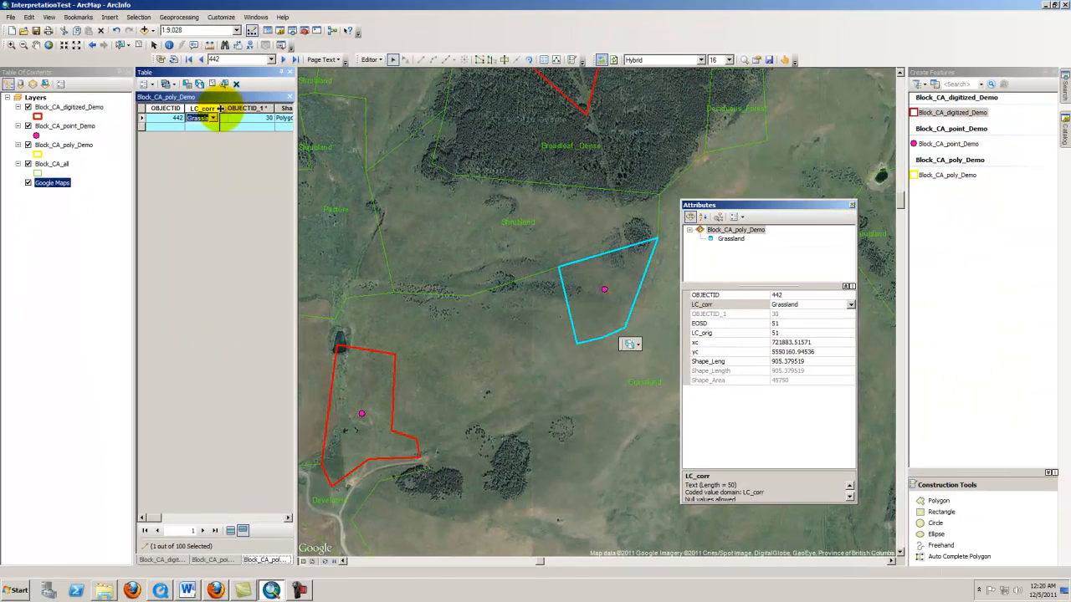
left_click_drag(220, 109, 244, 109)
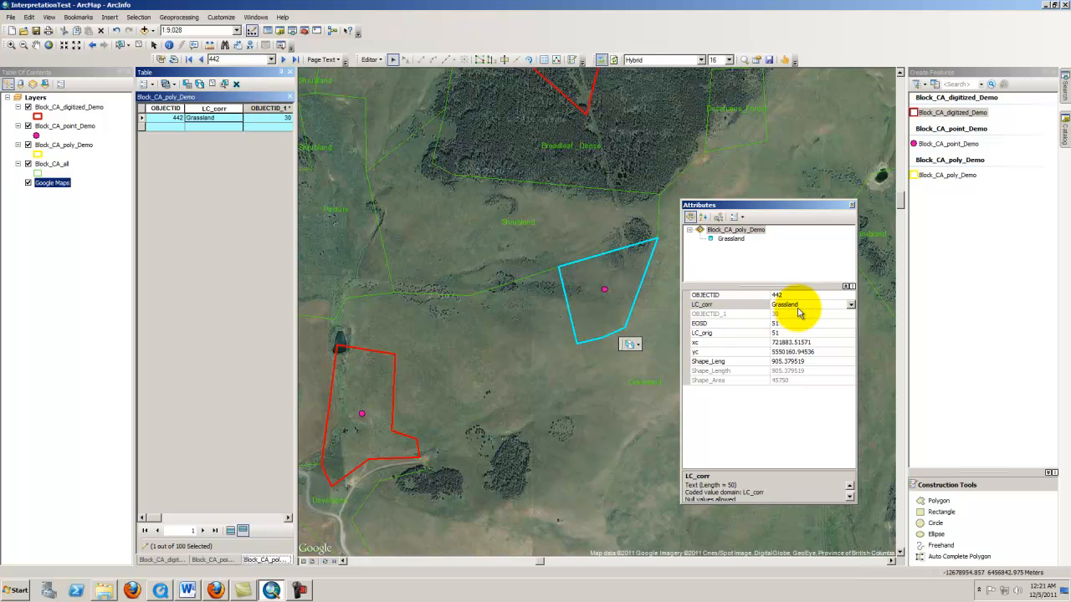
Go to data driven page 346
left_click(221, 60)
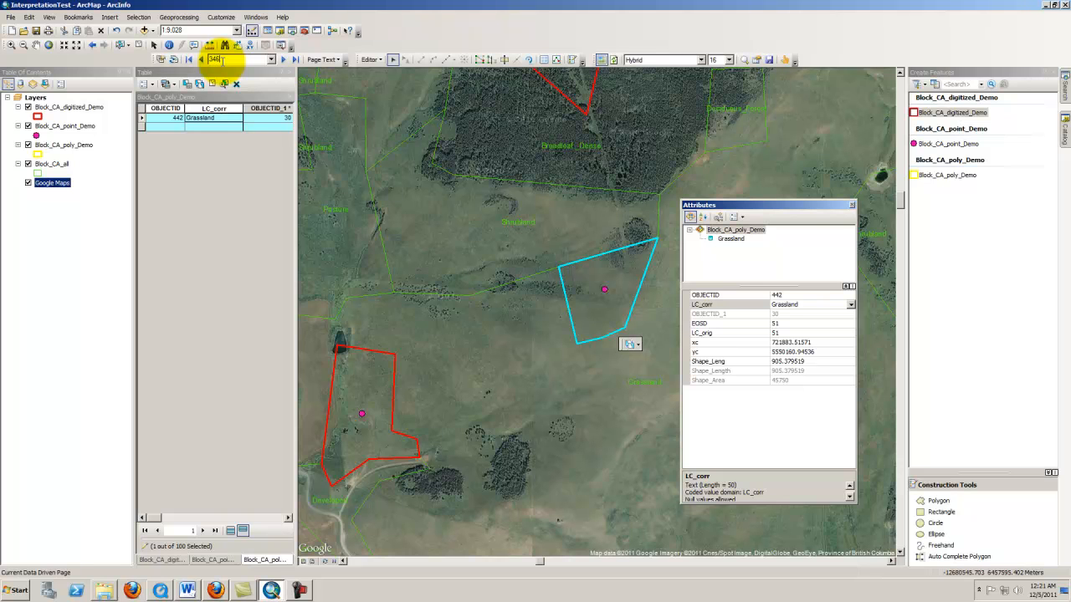
key("Return")
left_click_drag(719, 208, 781, 215)
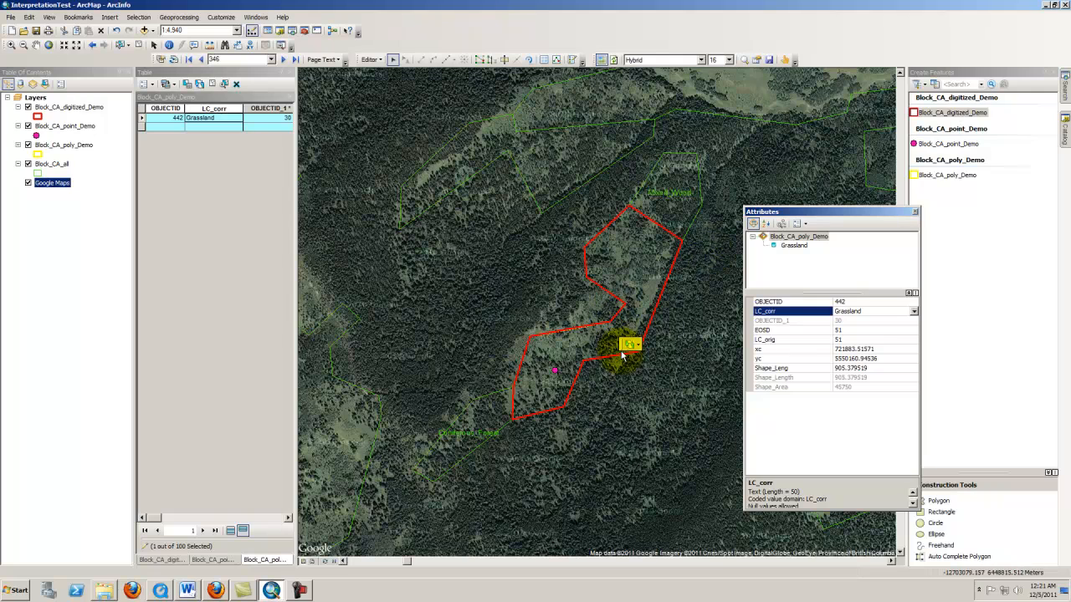
Examine the red digitized polygon against the forest imagery at several zoom levels
scroll(623, 355, "up", 2)
scroll(611, 344, "down", 1)
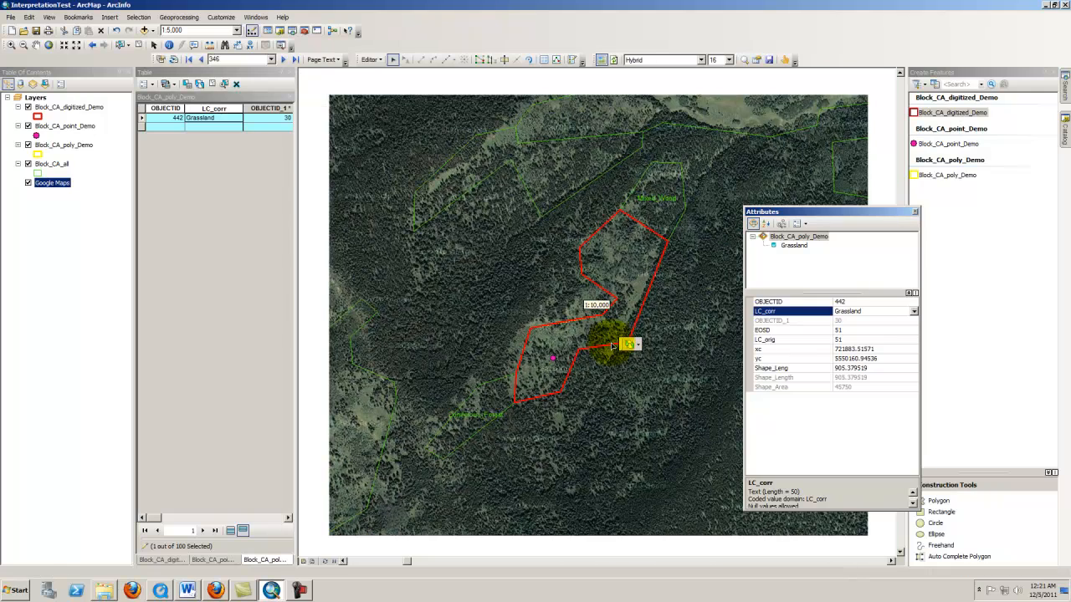
scroll(529, 359, "down", 1)
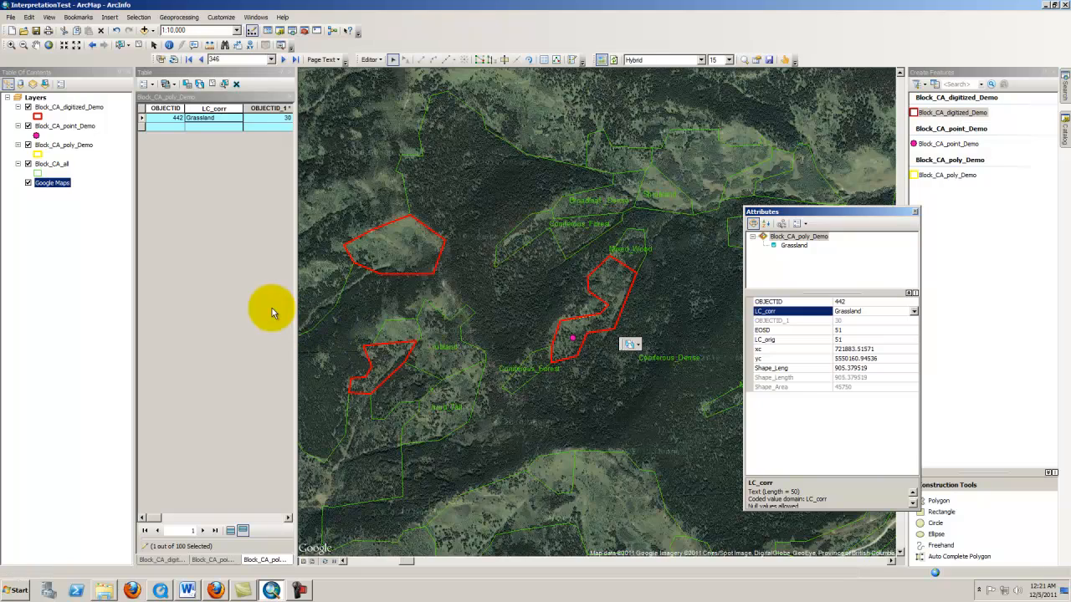
scroll(630, 311, "up", 2)
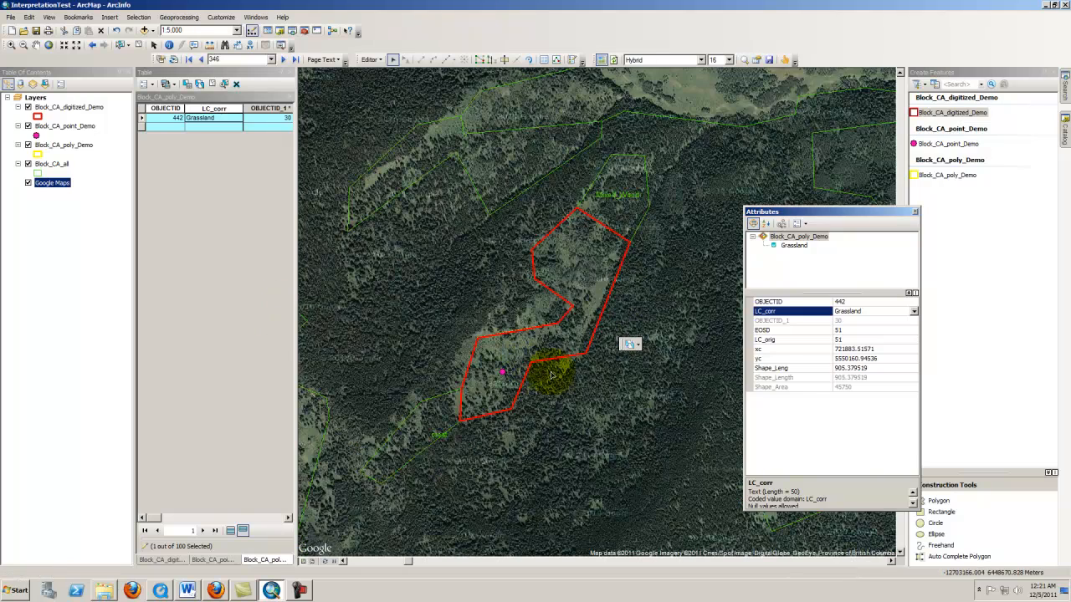
scroll(510, 327, "up", 2)
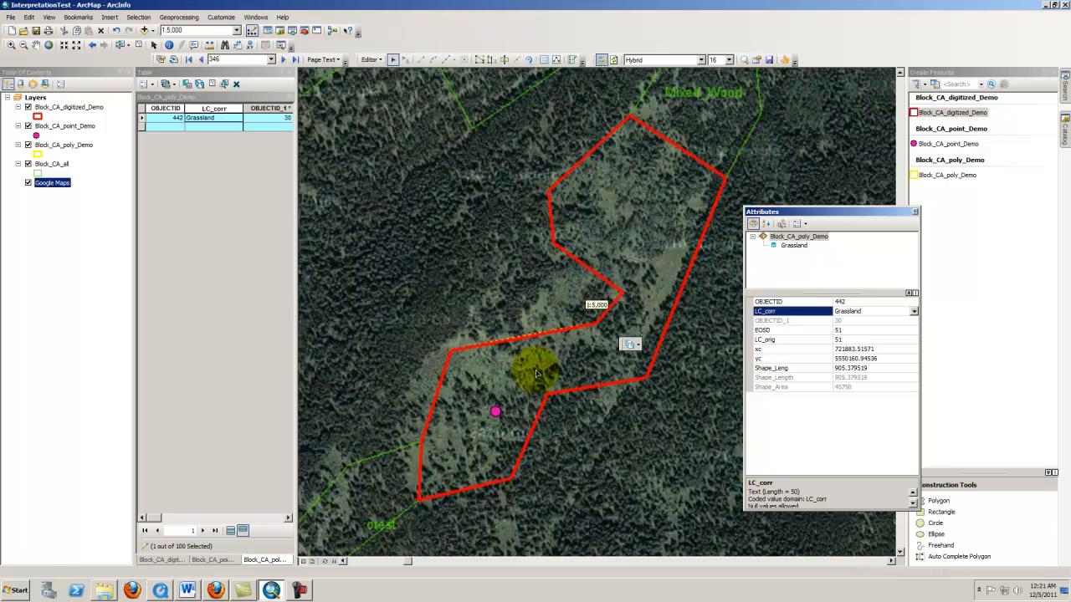
scroll(536, 373, "up", 2)
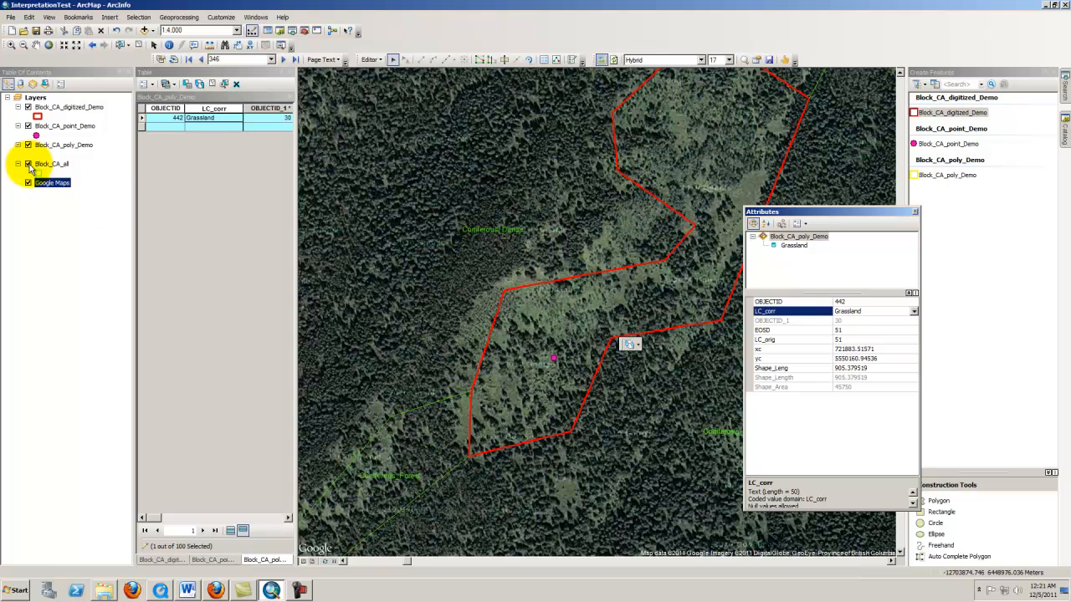
scroll(465, 281, "up", 1)
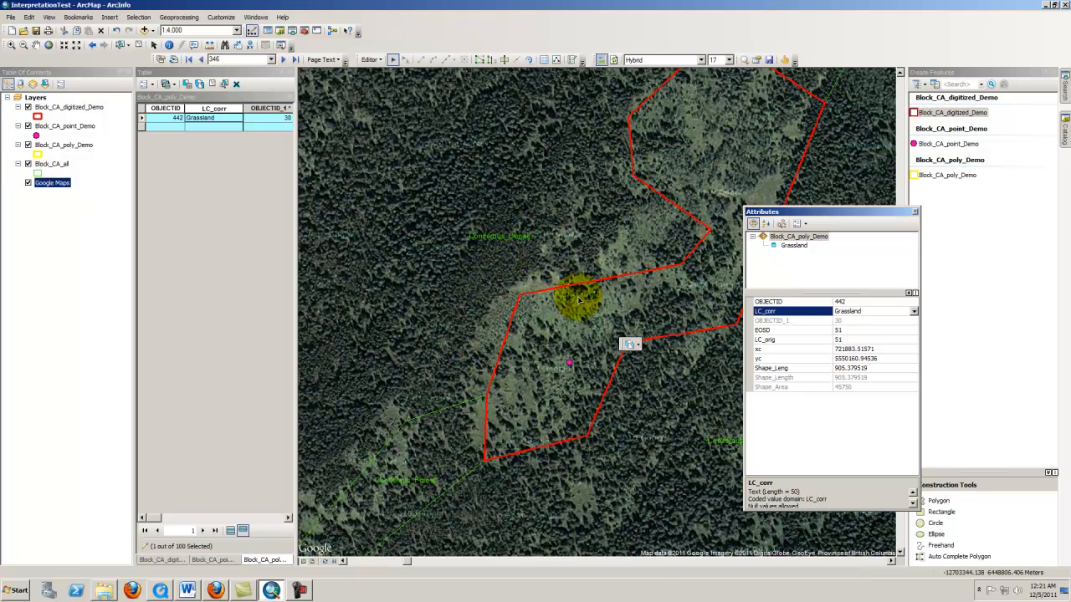
left_click_drag(776, 213, 884, 209)
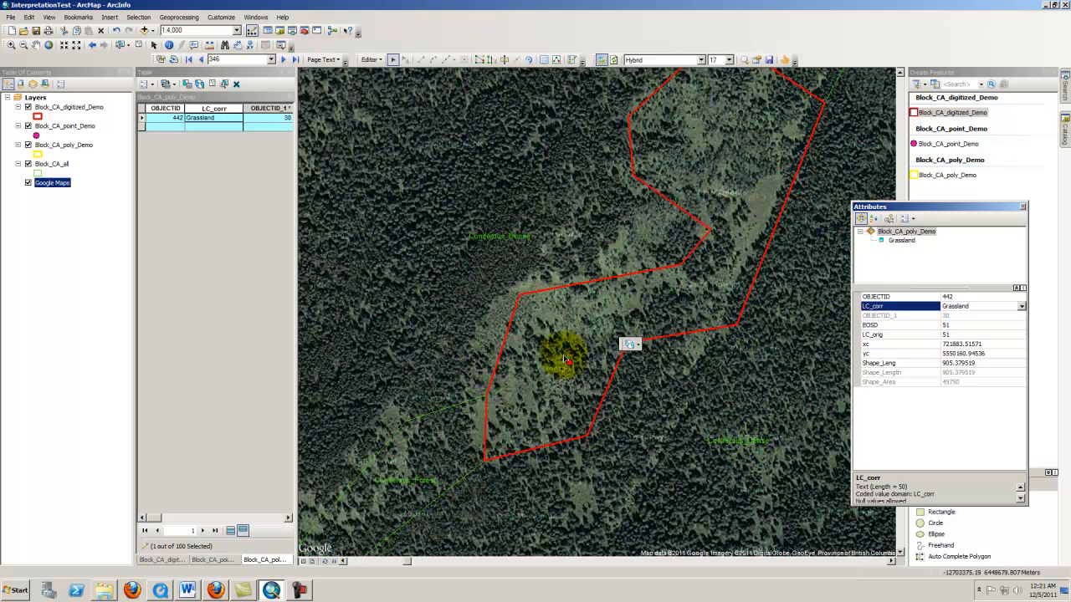
left_click_drag(565, 360, 521, 479)
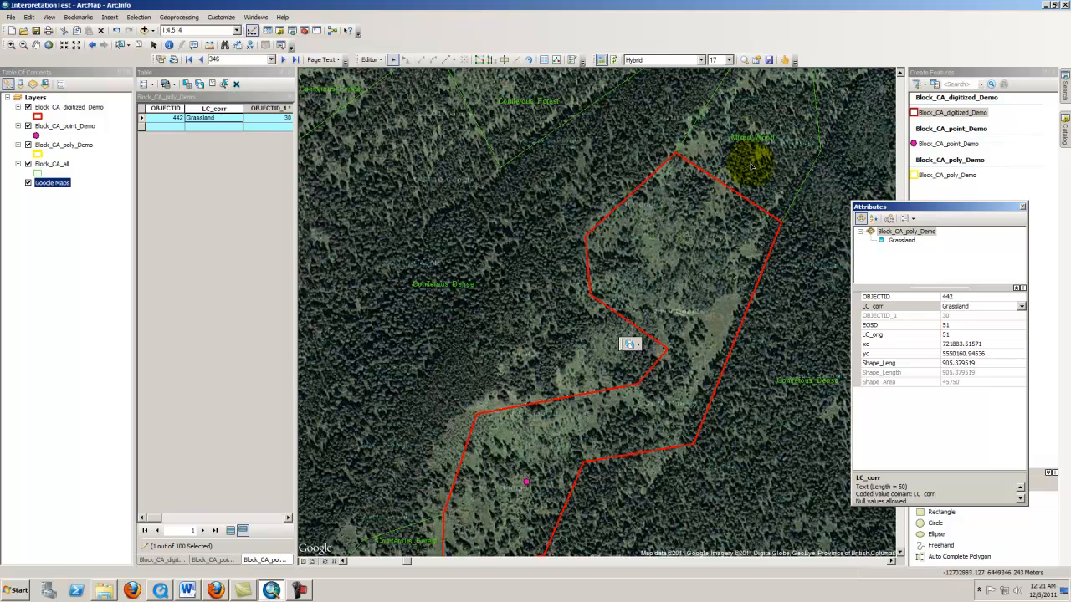
scroll(606, 407, "down", 1)
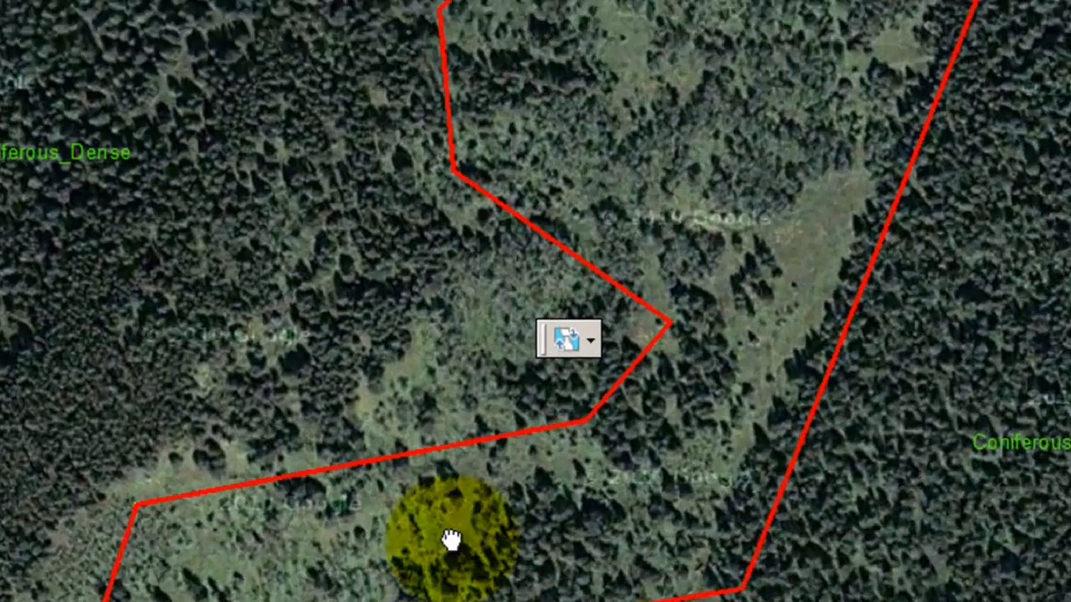
left_click_drag(588, 417, 594, 389)
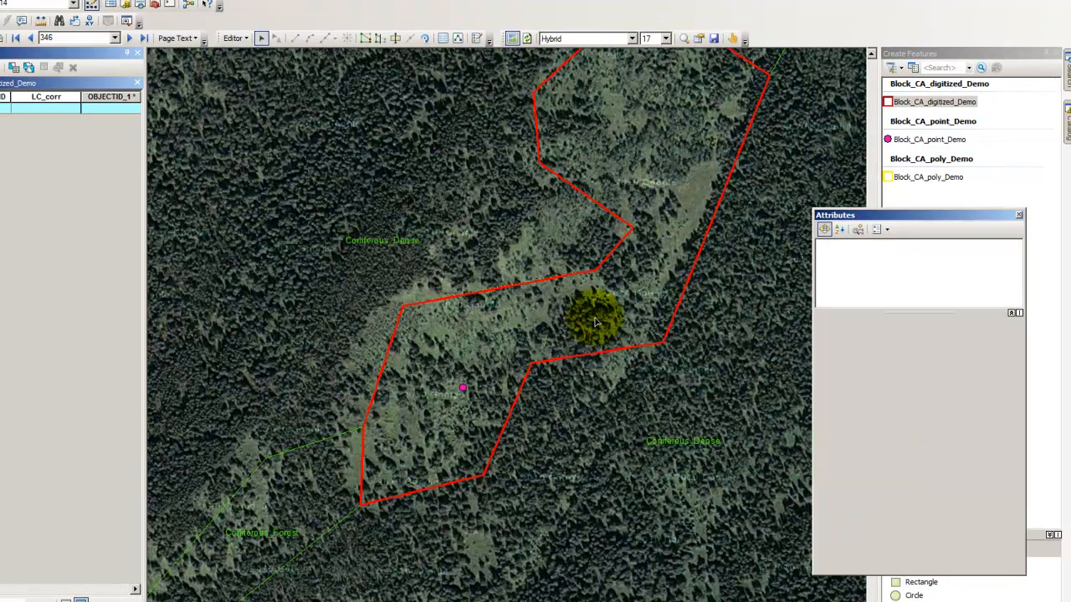
Select the digitized polygon and reshape it with the Reshape Feature Tool, drawing a line from its upper inner vertex to its lower edge
left_click(437, 399)
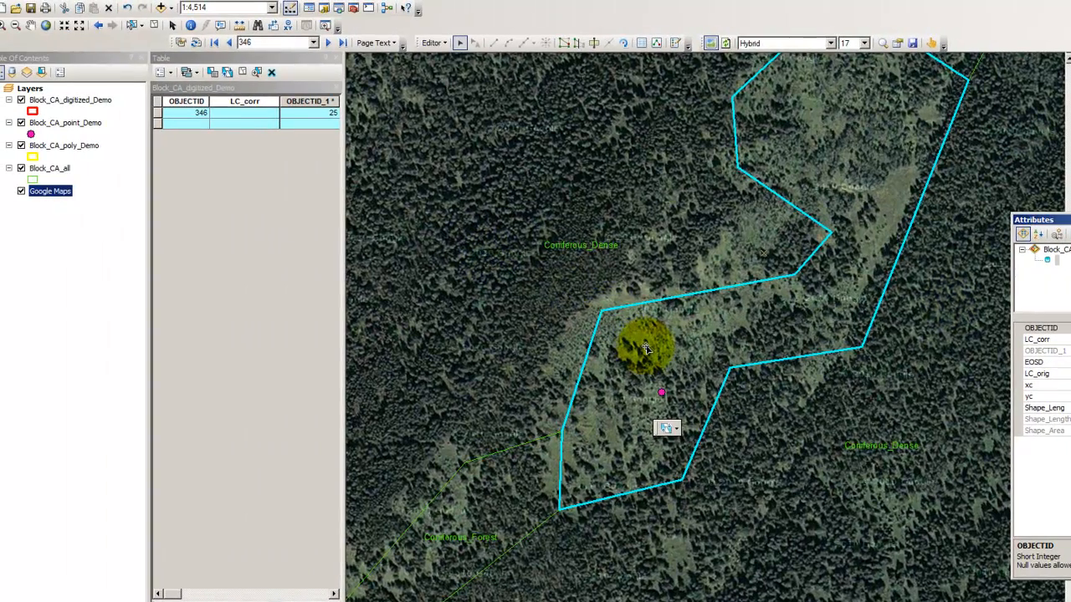
left_click_drag(646, 348, 576, 432)
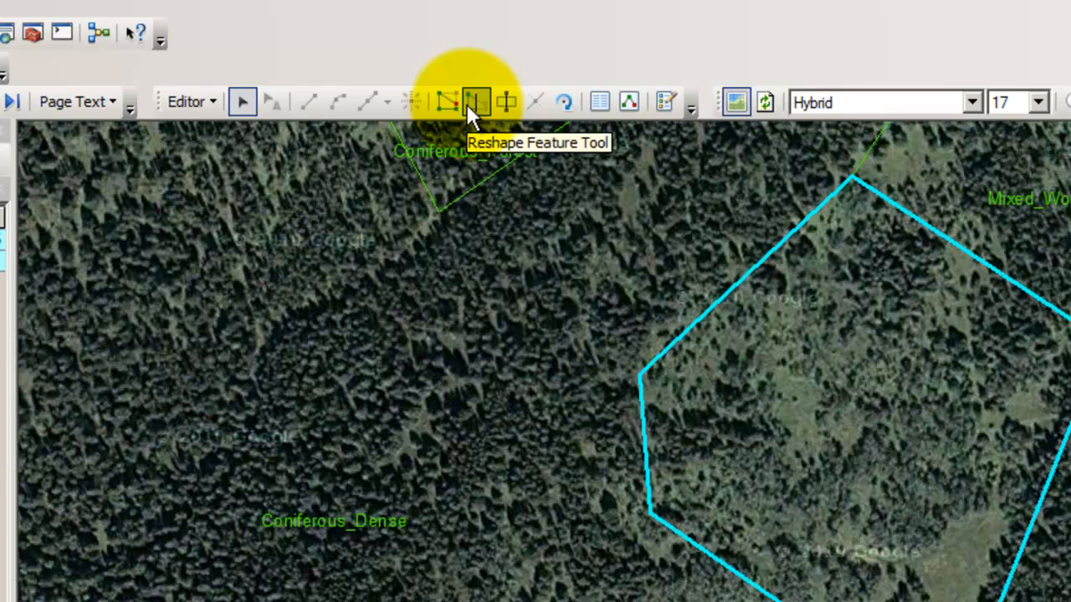
left_click(475, 102)
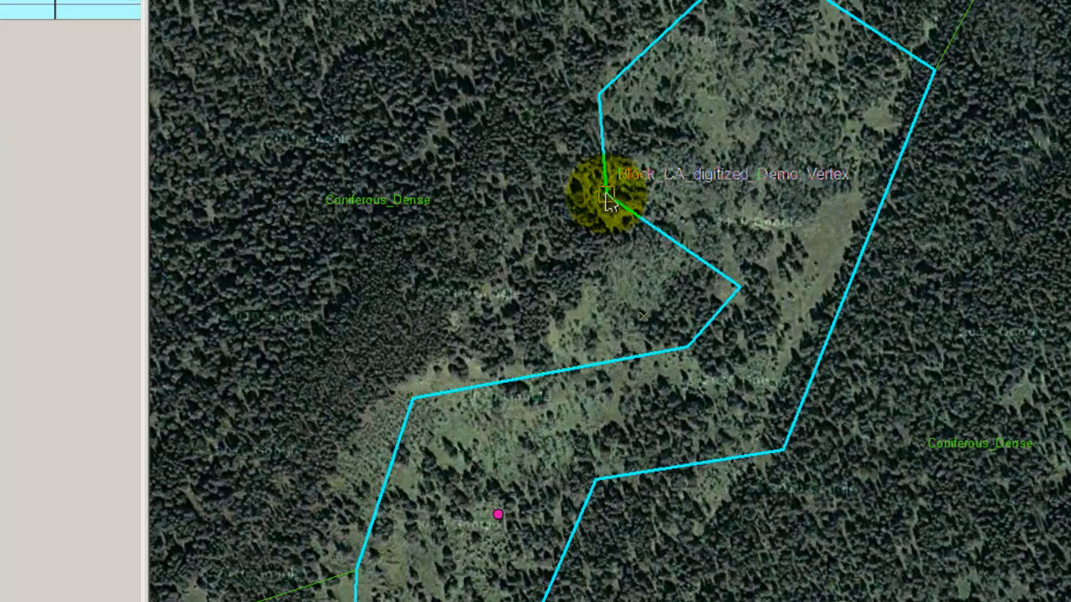
left_click(607, 198)
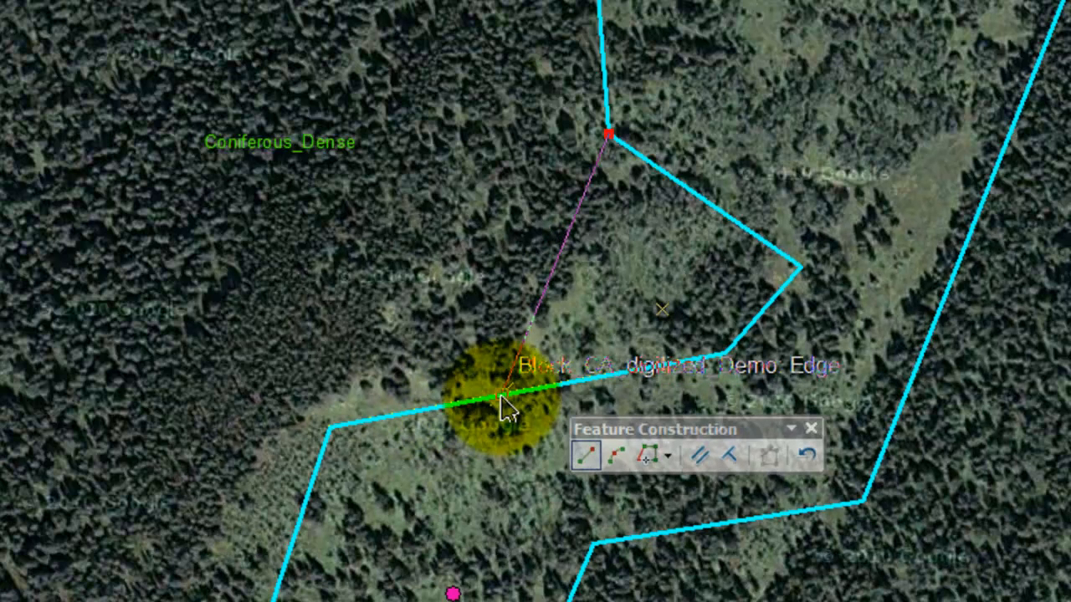
left_click(501, 394)
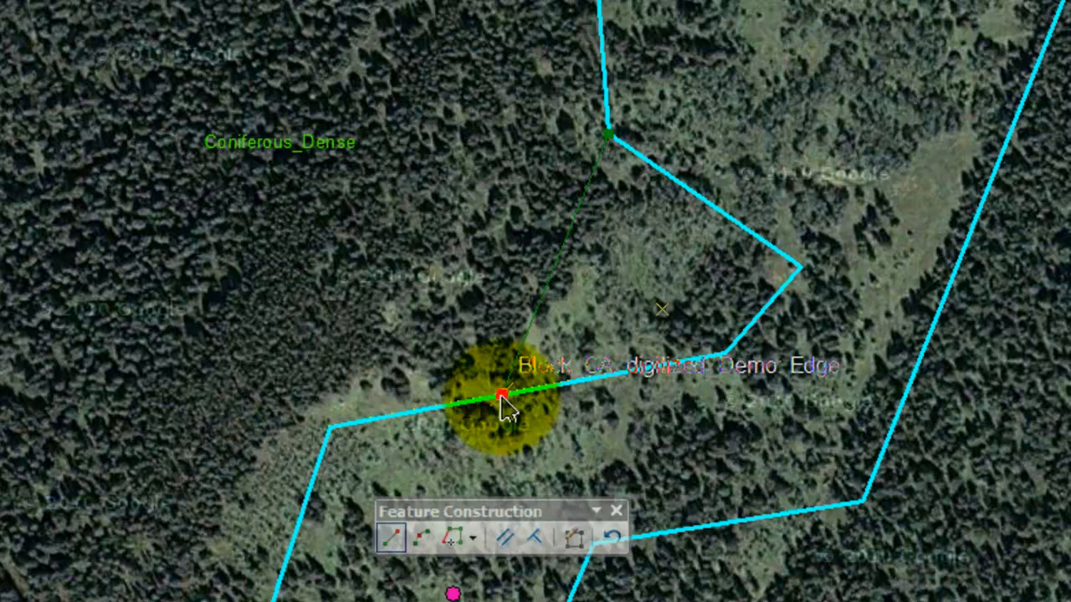
left_click(536, 537)
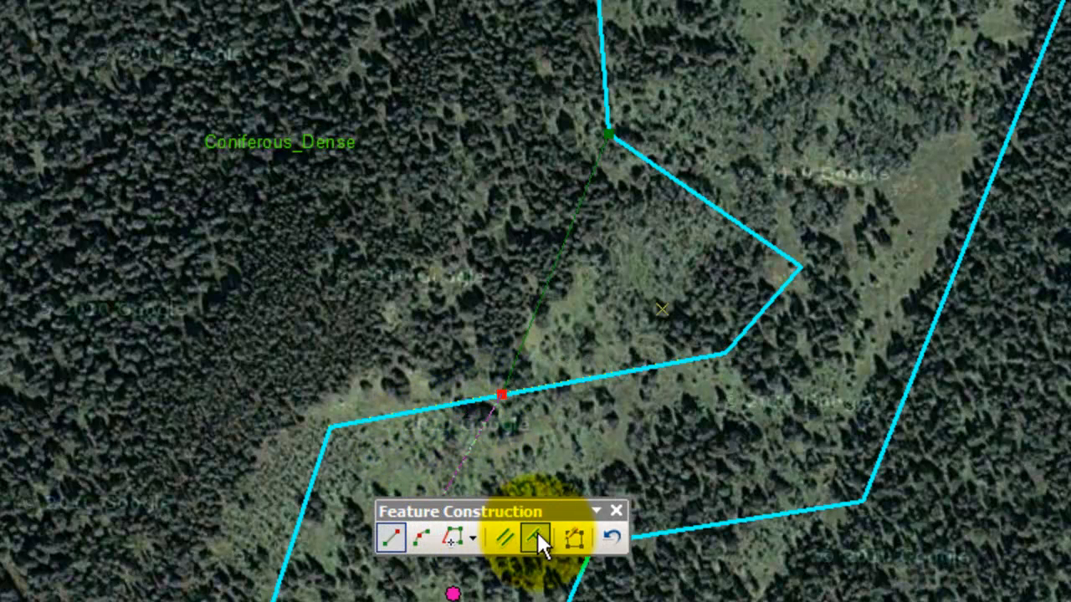
left_click(562, 536)
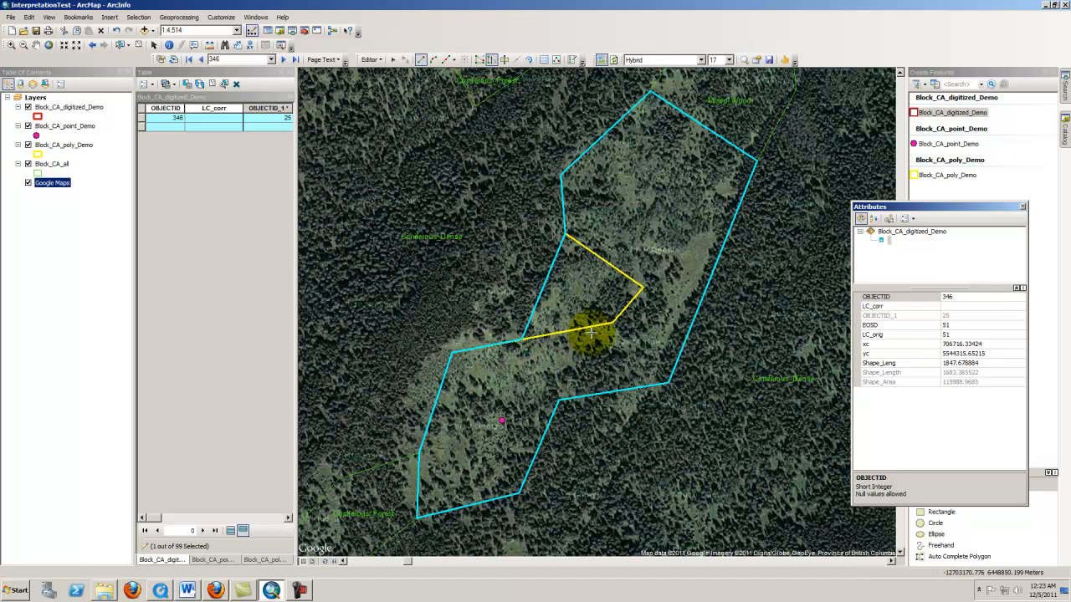
Switch to the browser to review the Prezi diagram's _Point and _Digitized tasks, then return
mouse_move(216, 590)
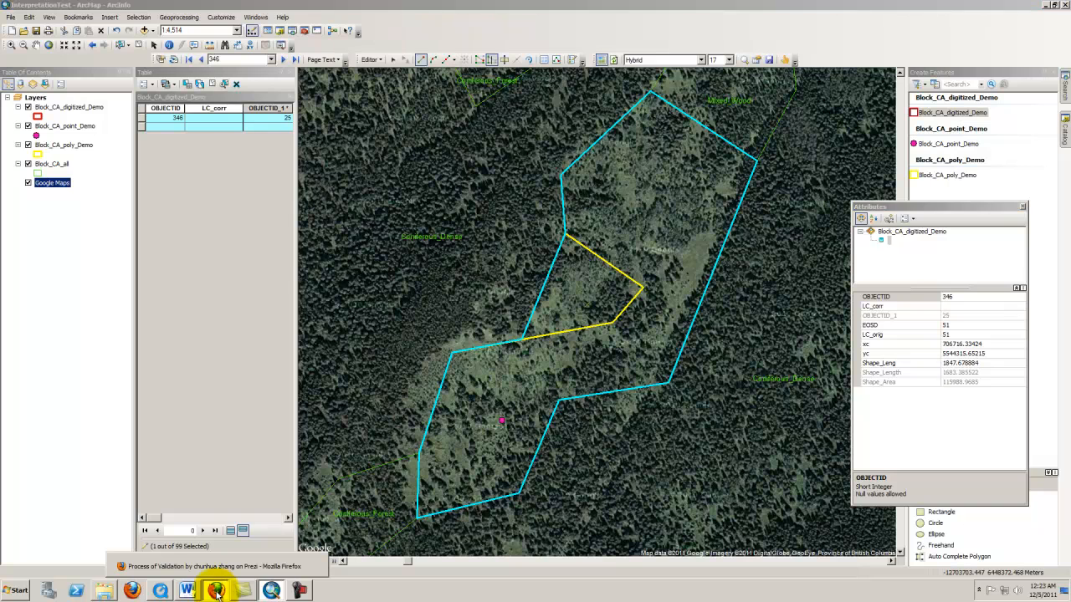
left_click(216, 591)
left_click(522, 316)
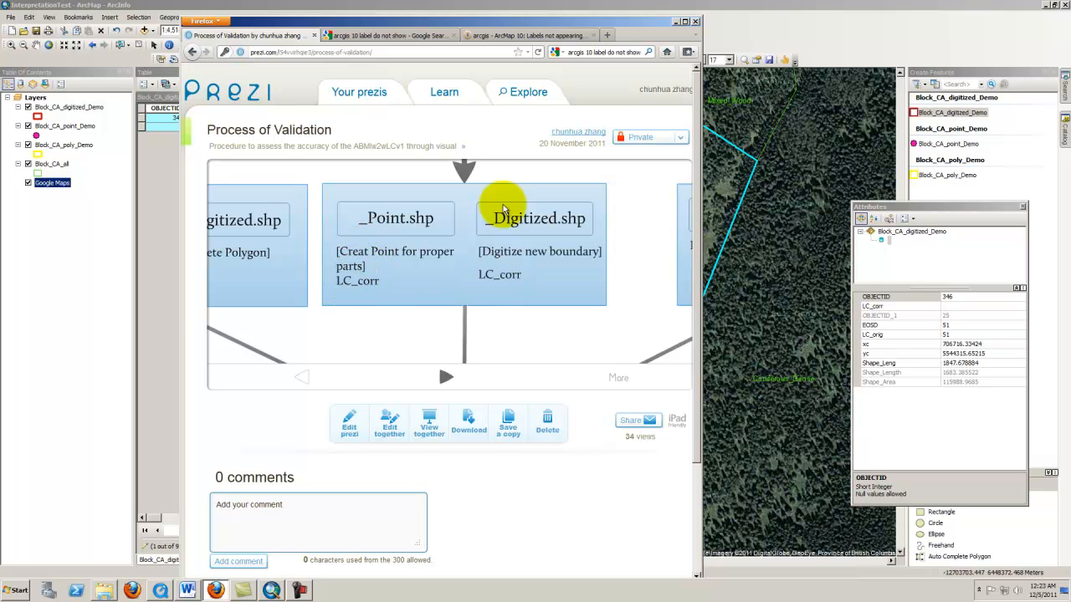
left_click(675, 22)
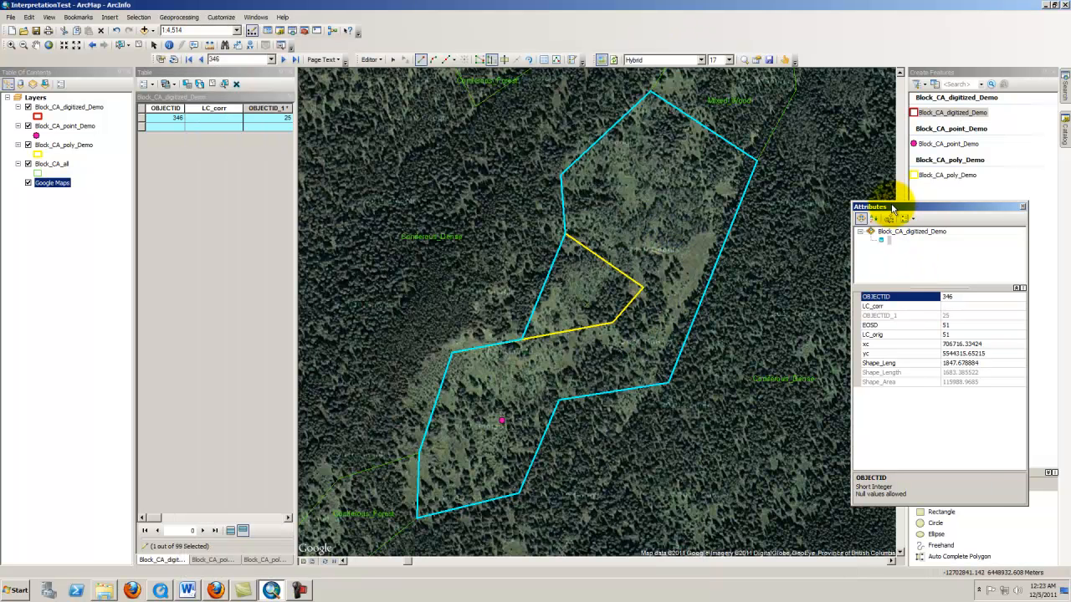
Set the selected digitized polygon's LC_corr to Mixed Wood_Open in the Attributes window
left_click_drag(893, 208, 805, 213)
left_click(904, 310)
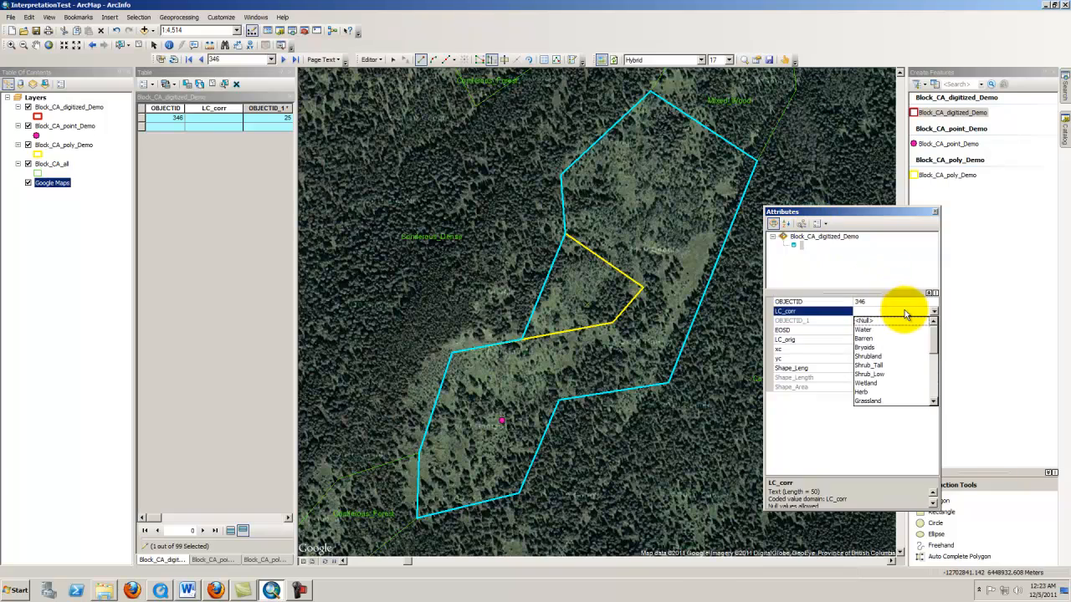
scroll(909, 356, "down", 2)
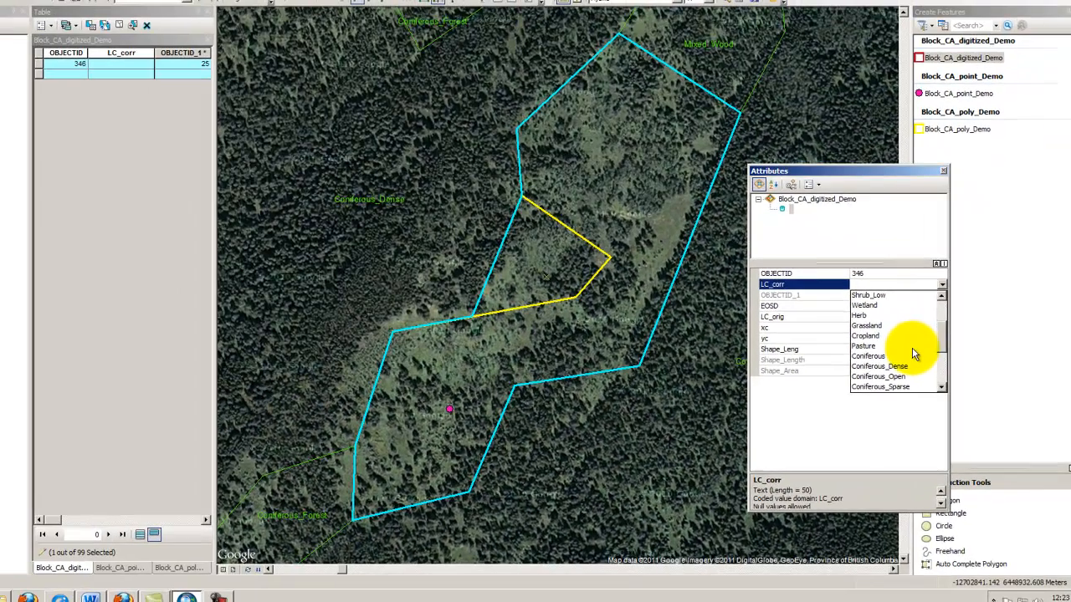
scroll(914, 353, "down", 3)
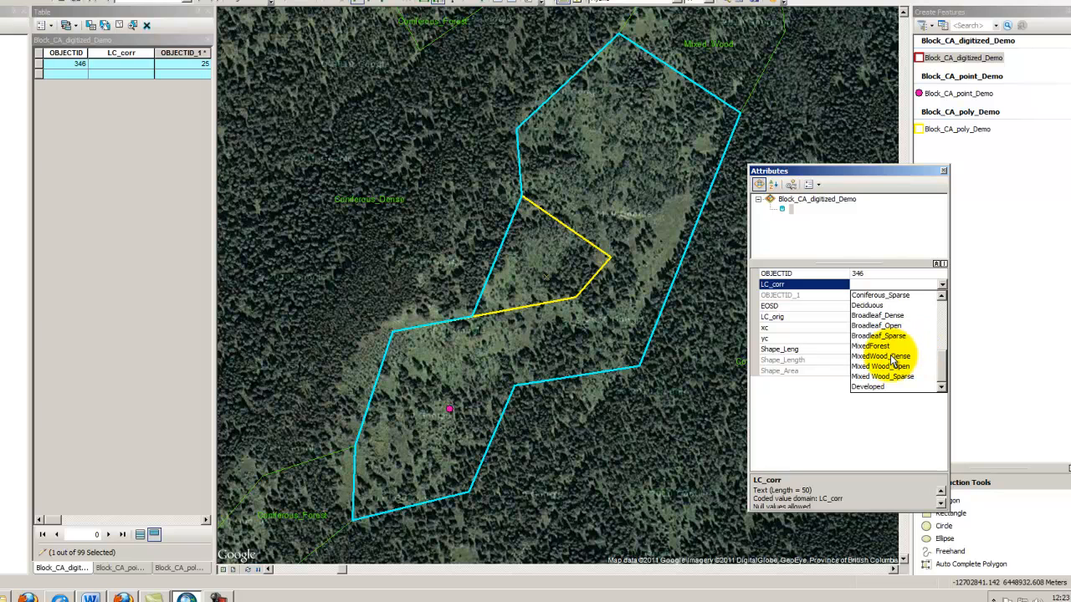
left_click(890, 369)
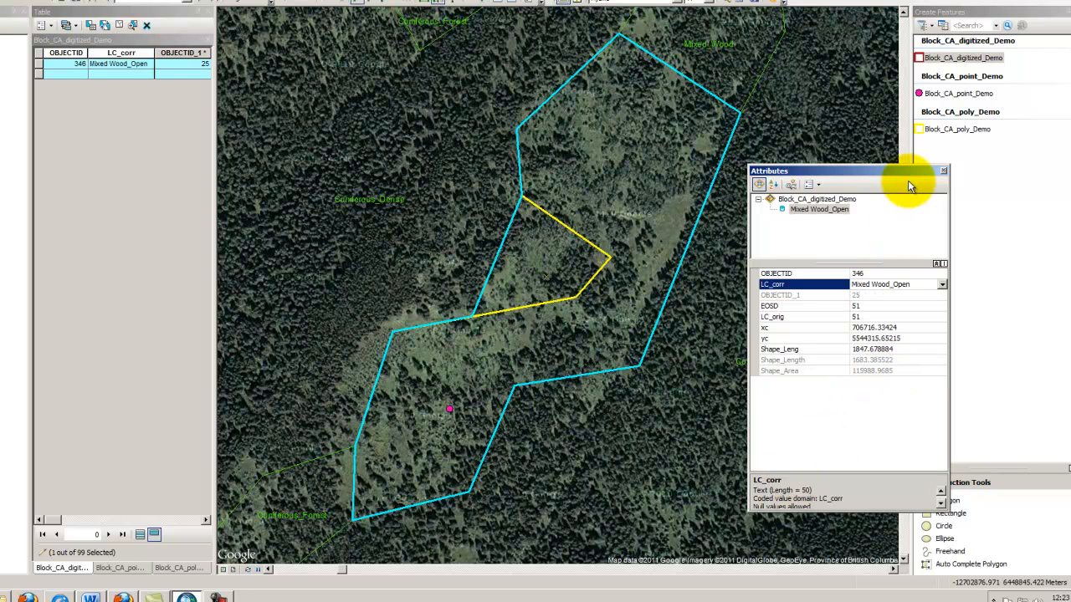
Place a new Block_CA_point_Demo point inside the area cut off by the yellow polygon
left_click(943, 93)
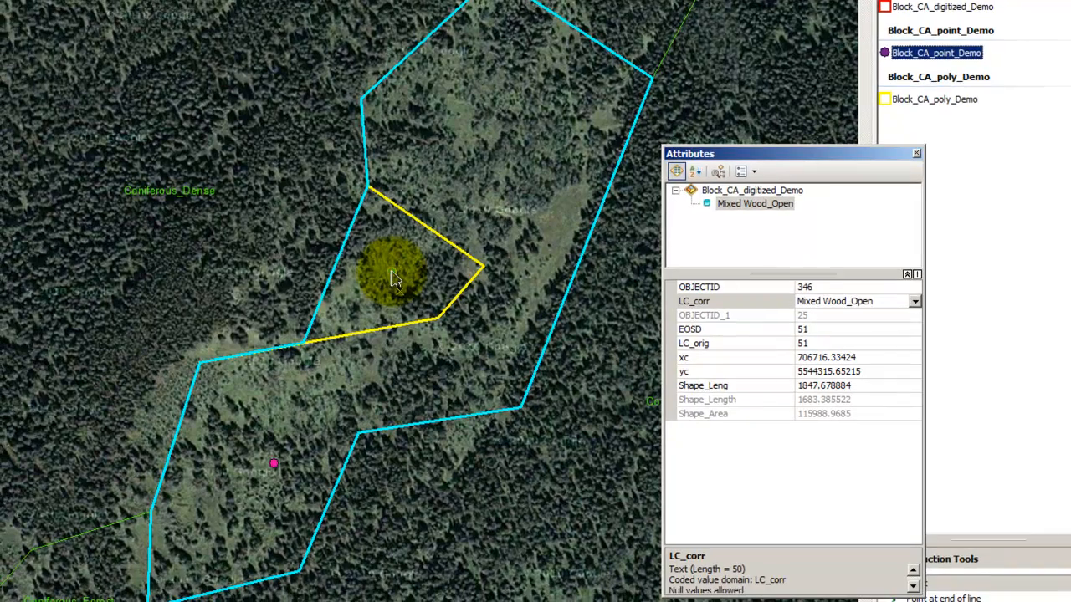
left_click(395, 279)
left_click_drag(323, 135, 596, 239)
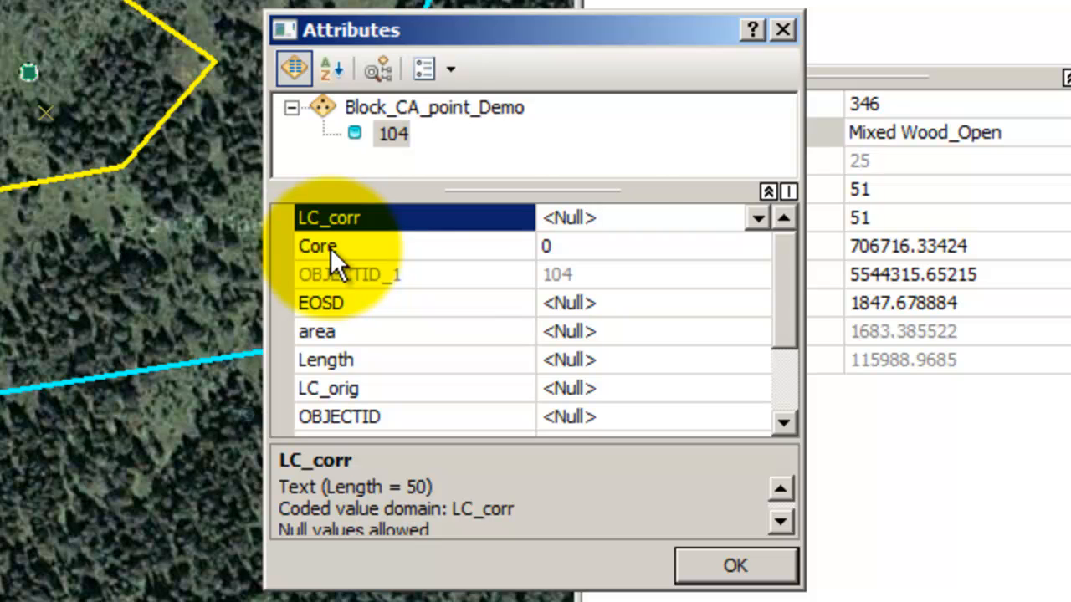
Set the new point's LC_corr to Mixed Wood_Open and confirm its attributes
left_click(603, 220)
scroll(597, 251, "down", 5)
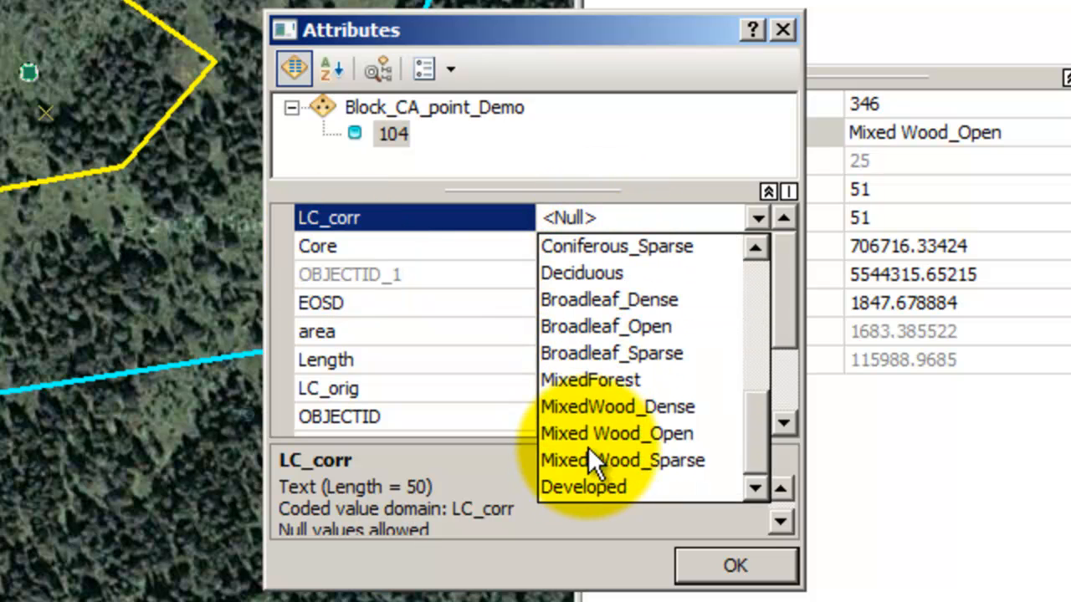
scroll(591, 452, "up", 1)
scroll(630, 384, "down", 1)
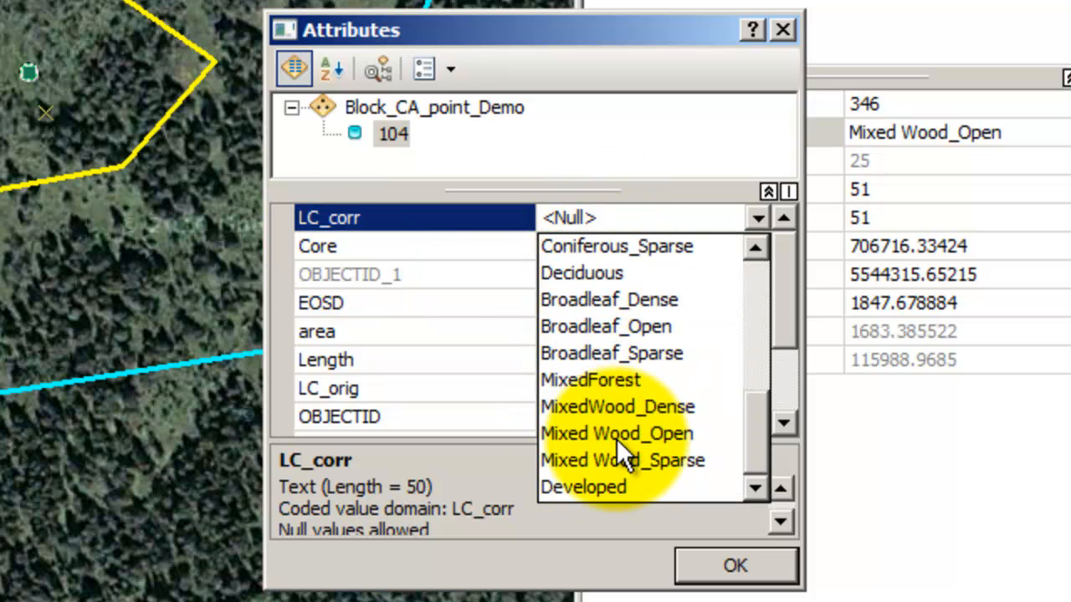
left_click(617, 433)
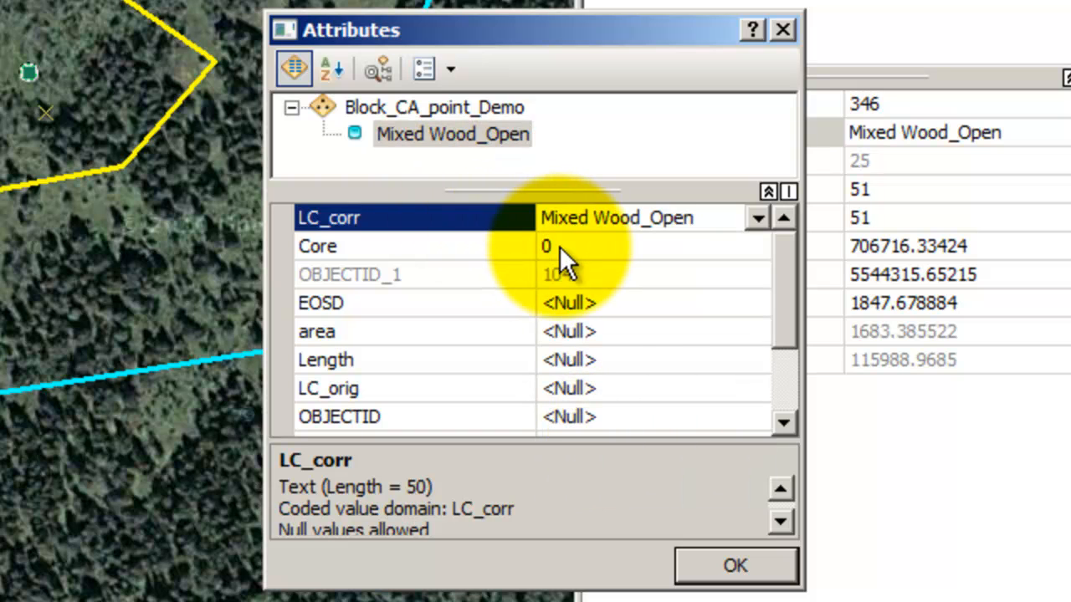
left_click(708, 564)
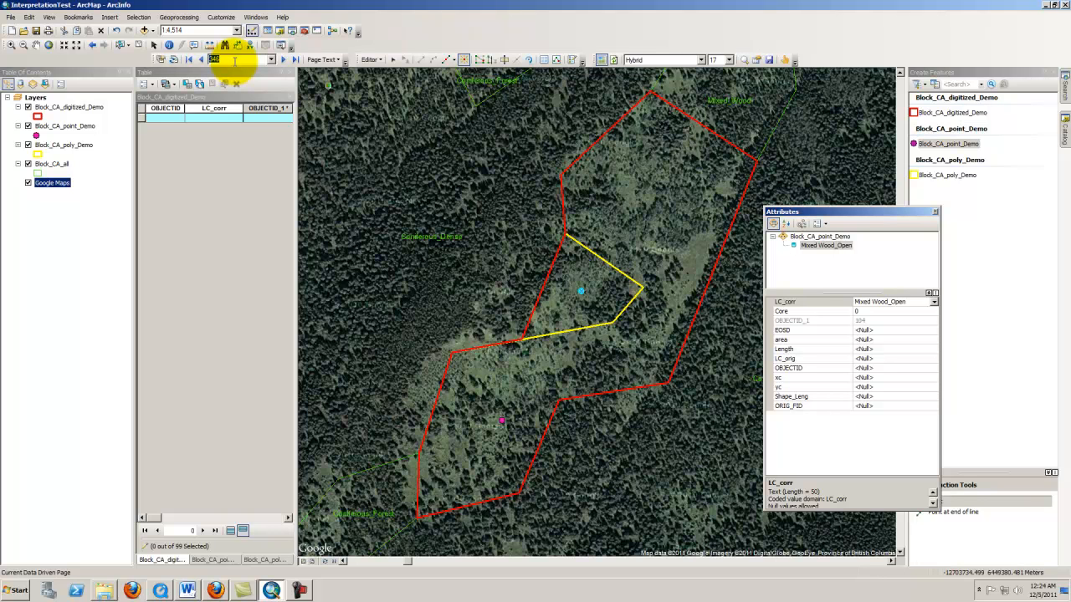
Go to data driven page 577
key("Return")
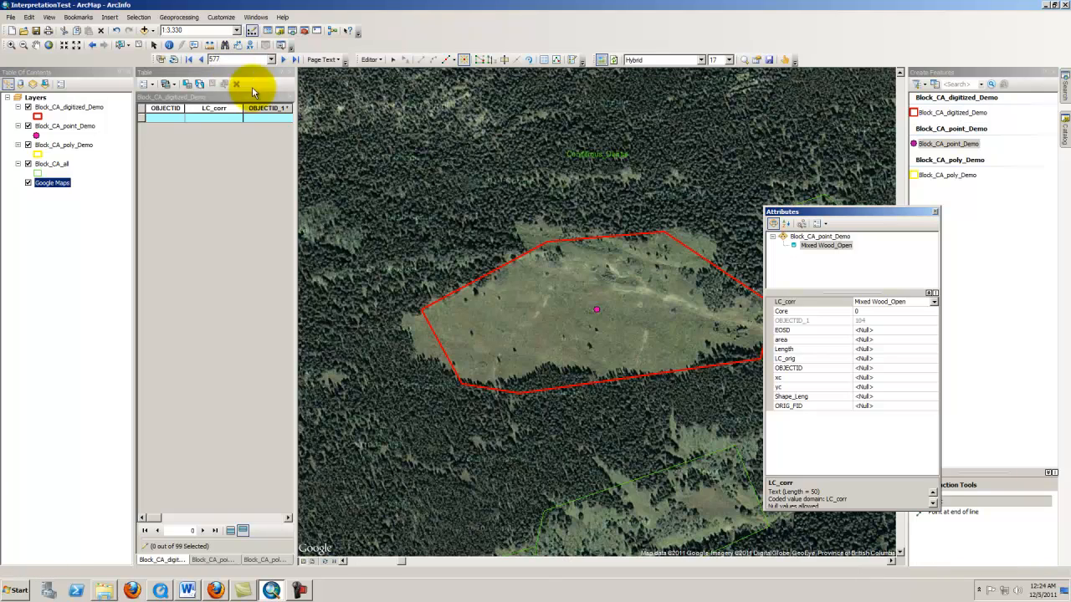
left_click_drag(803, 211, 932, 202)
Examine the red digitized polygon against the grassland and forest imagery at several zoom levels
scroll(645, 328, "up", 2)
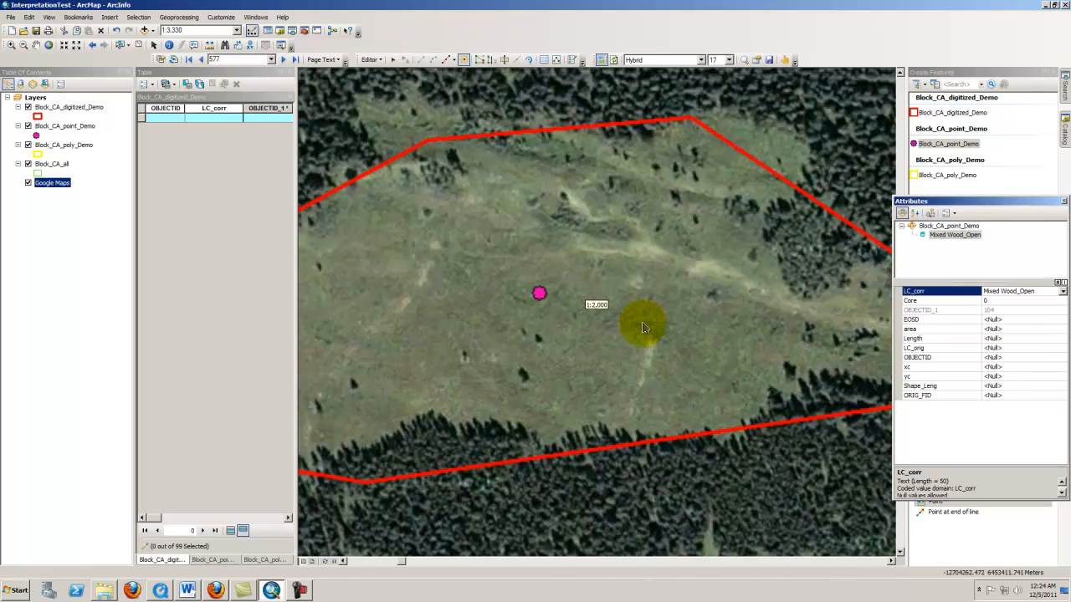
scroll(645, 328, "up", 2)
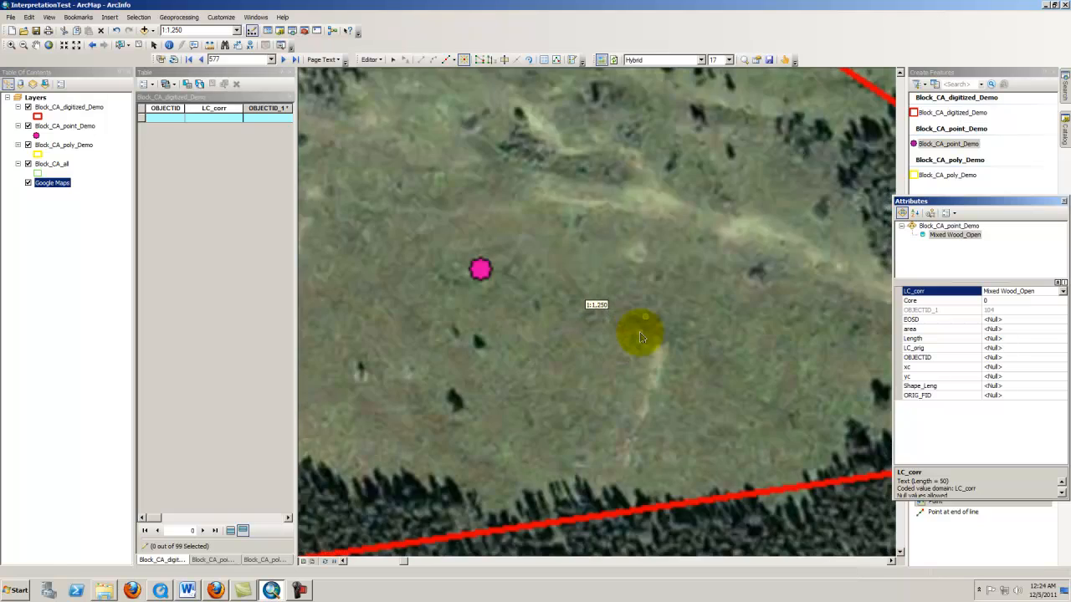
scroll(638, 338, "down", 4)
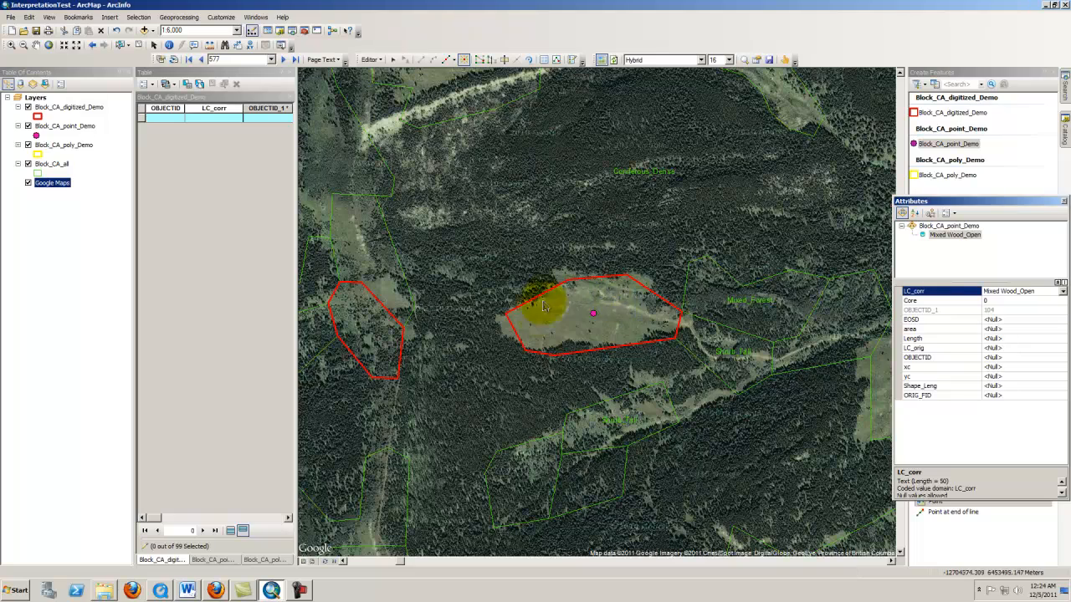
scroll(649, 341, "up", 2)
scroll(577, 313, "down", 2)
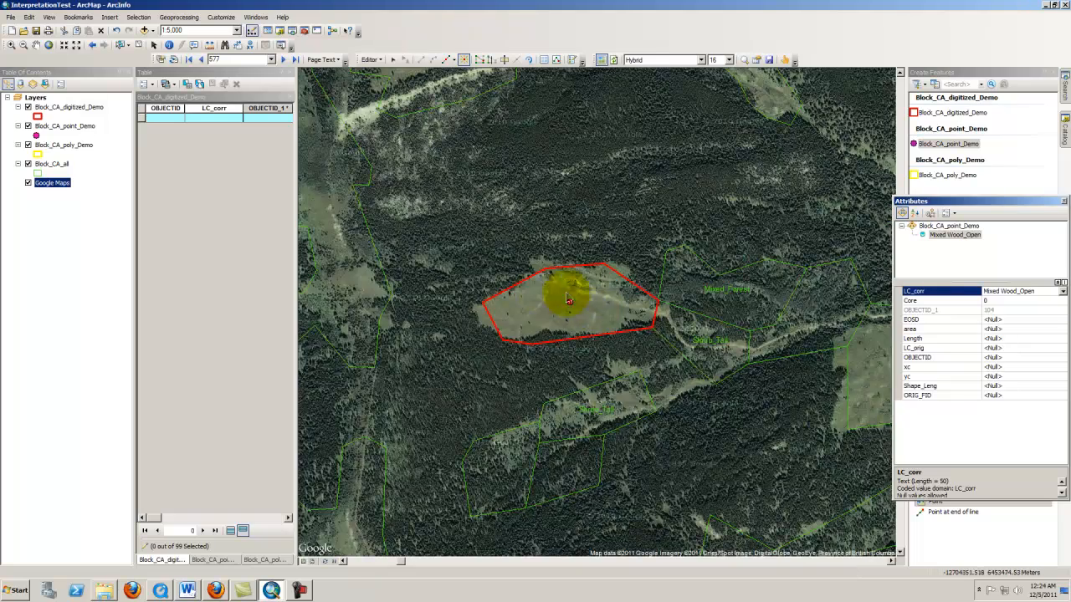
scroll(565, 307, "up", 2)
scroll(580, 308, "down", 2)
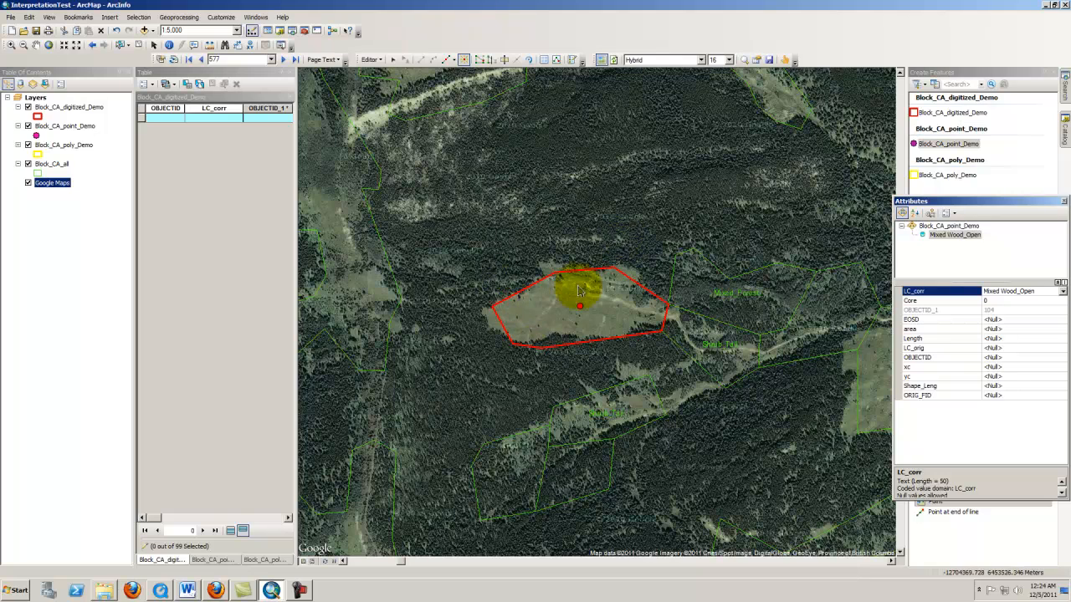
scroll(576, 284, "up", 2)
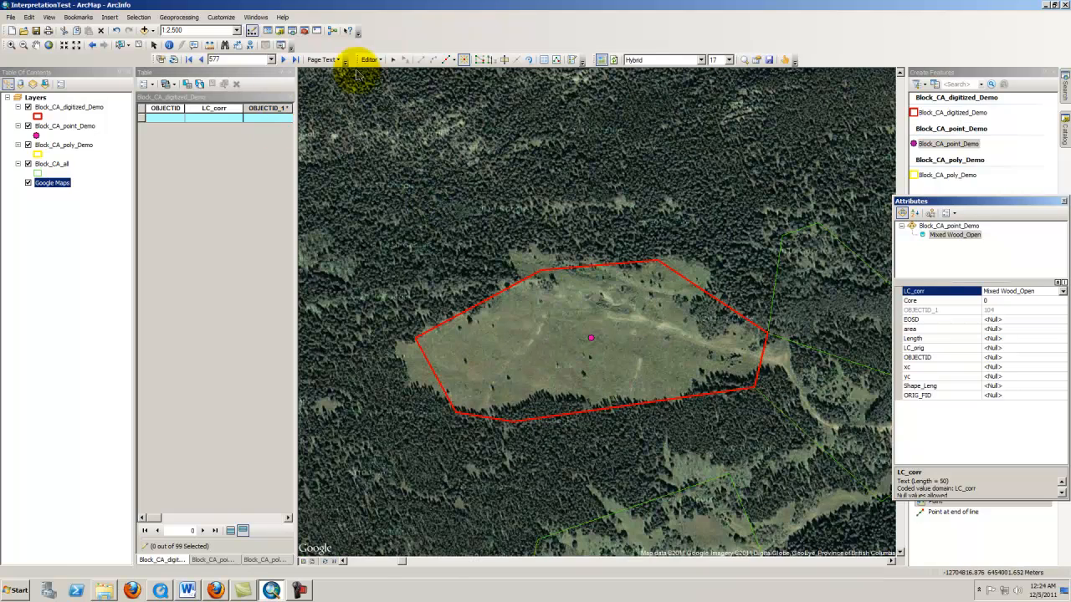
Measure distances between the polygon's upper vertex and the surrounding forest edge with the Measure tool
left_click(210, 46)
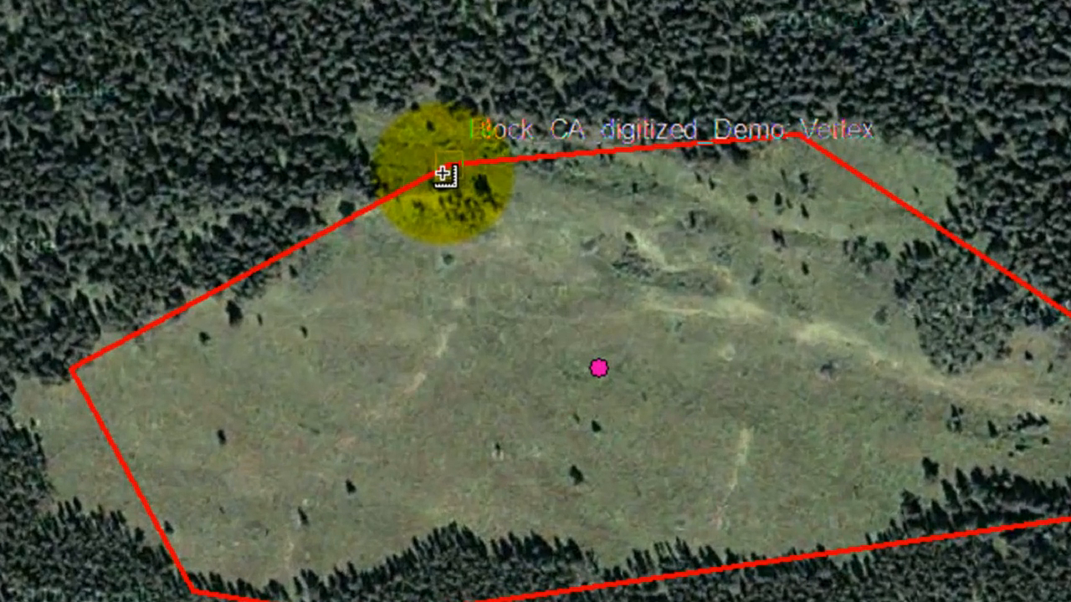
left_click(442, 168)
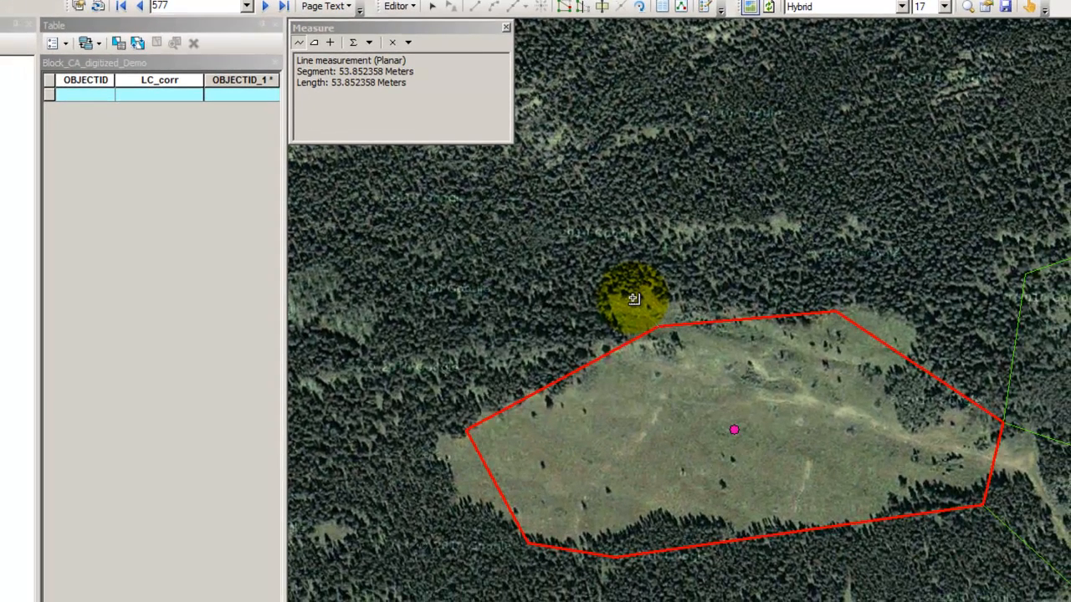
left_click(634, 298)
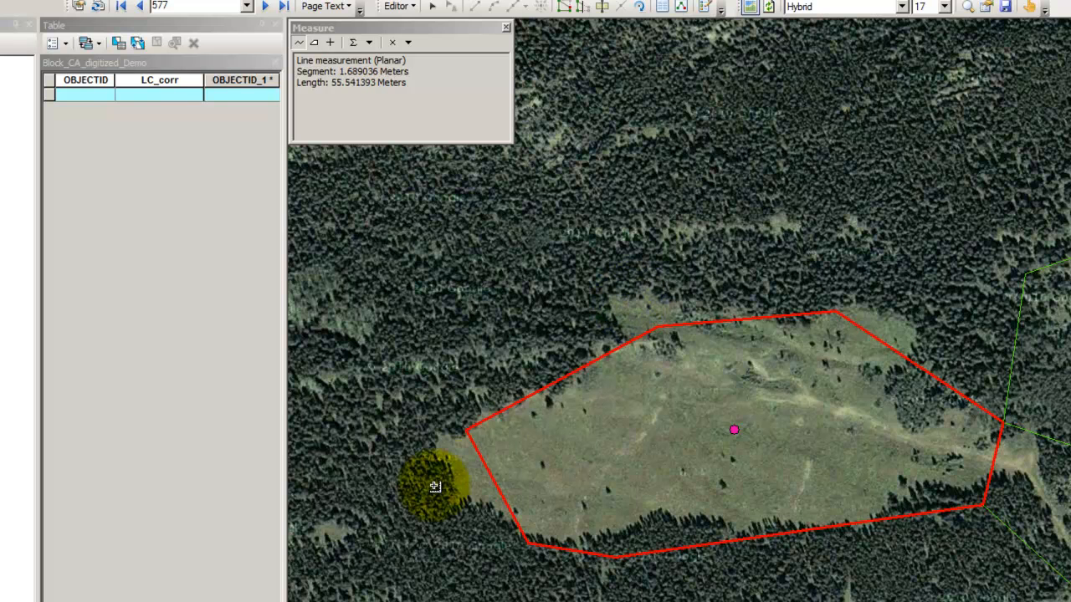
left_click(481, 472)
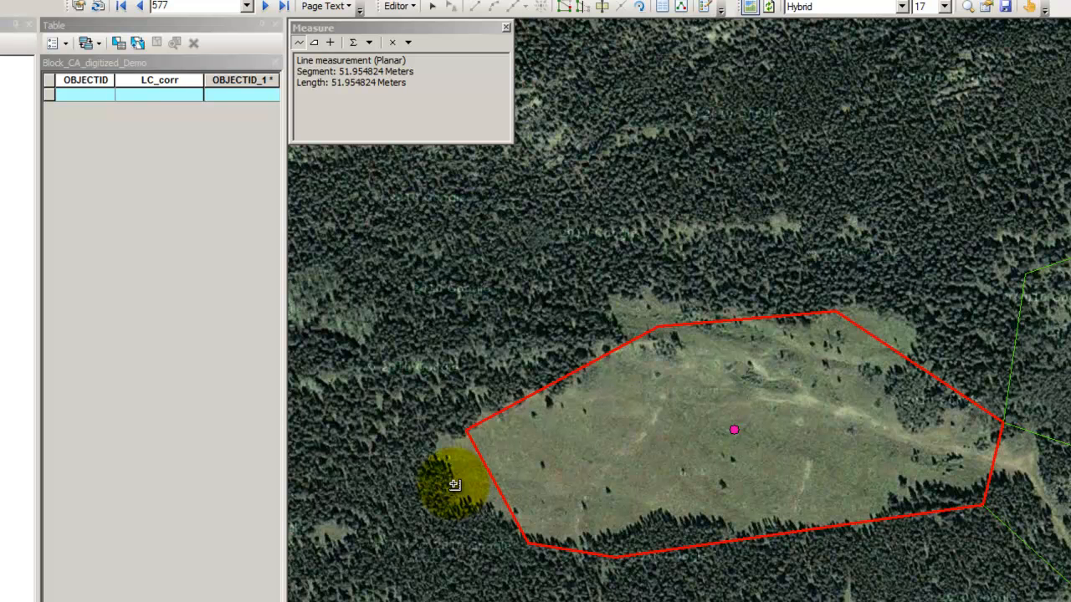
left_click(875, 339)
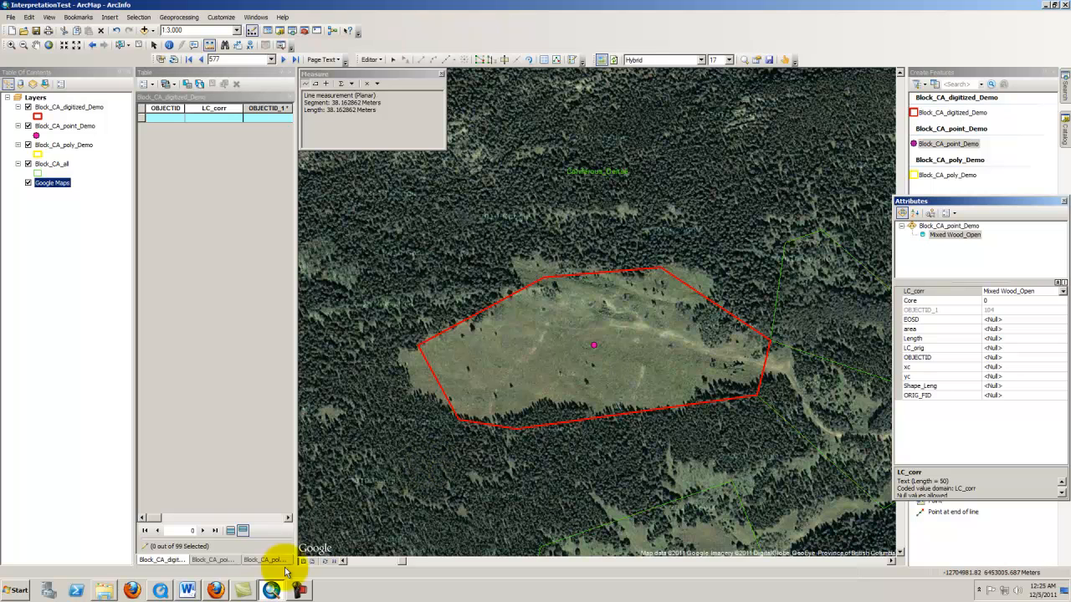
Switch to the browser to review the Prezi diagram's _Digitized task, then return
left_click(215, 591)
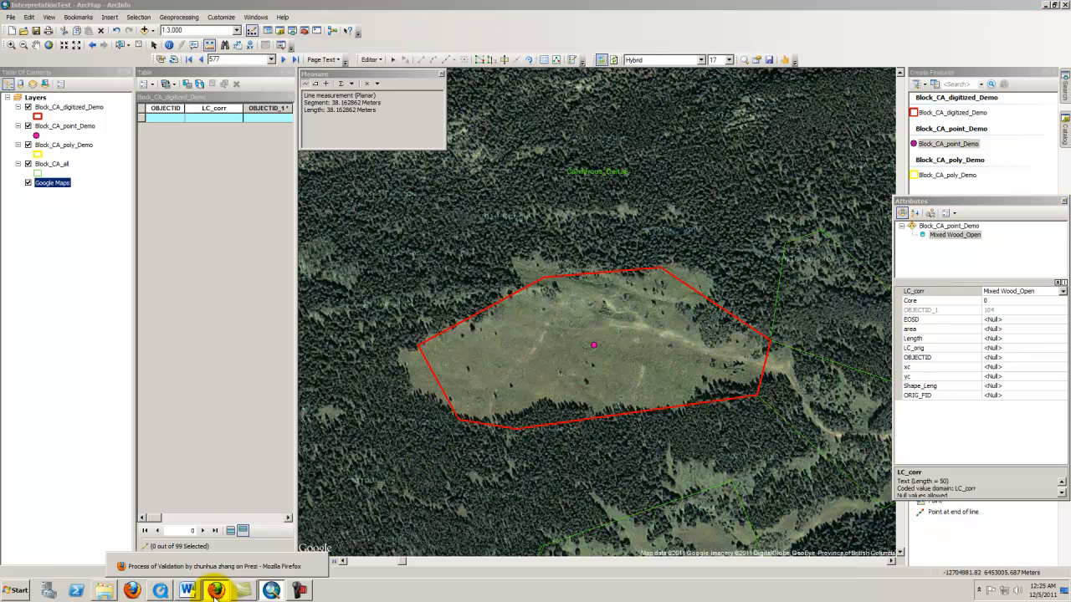
left_click_drag(614, 329, 432, 345)
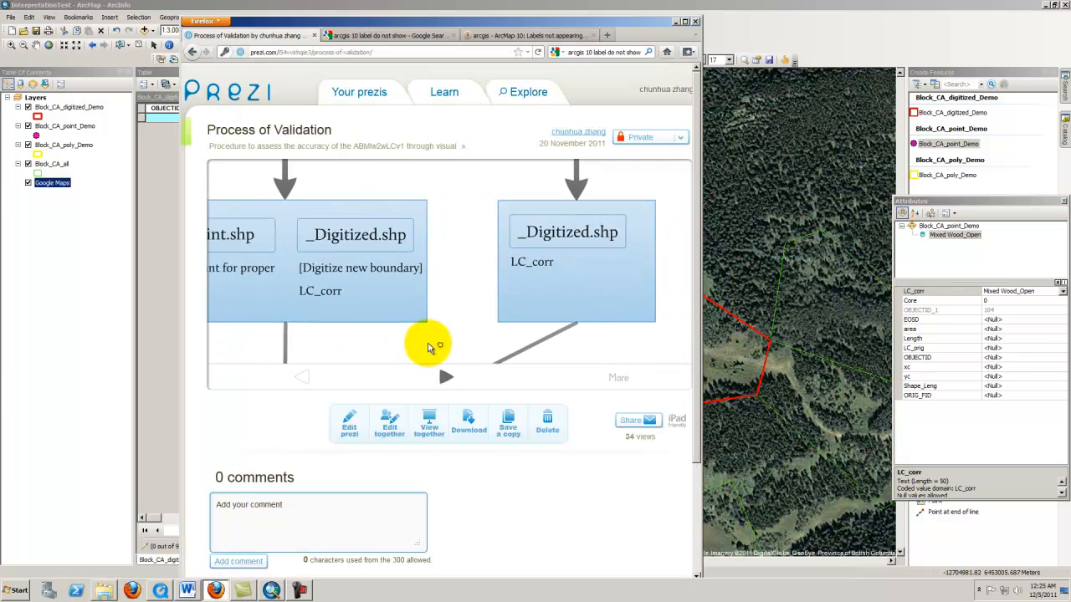
left_click(674, 23)
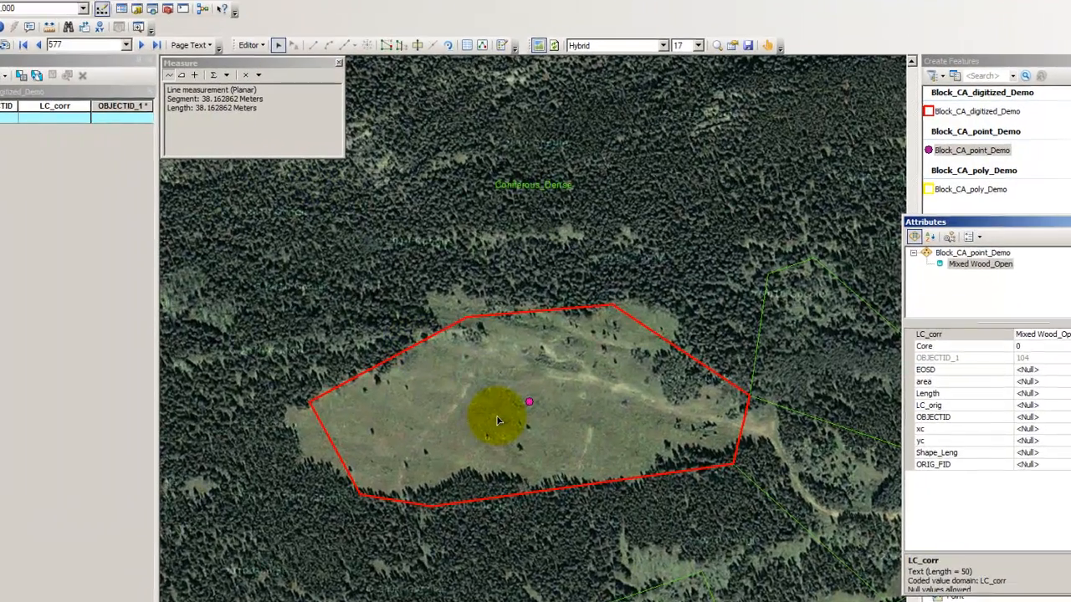
Select the digitized polygon, set its LC_corr to Grassland, and save the edits
left_click(546, 351)
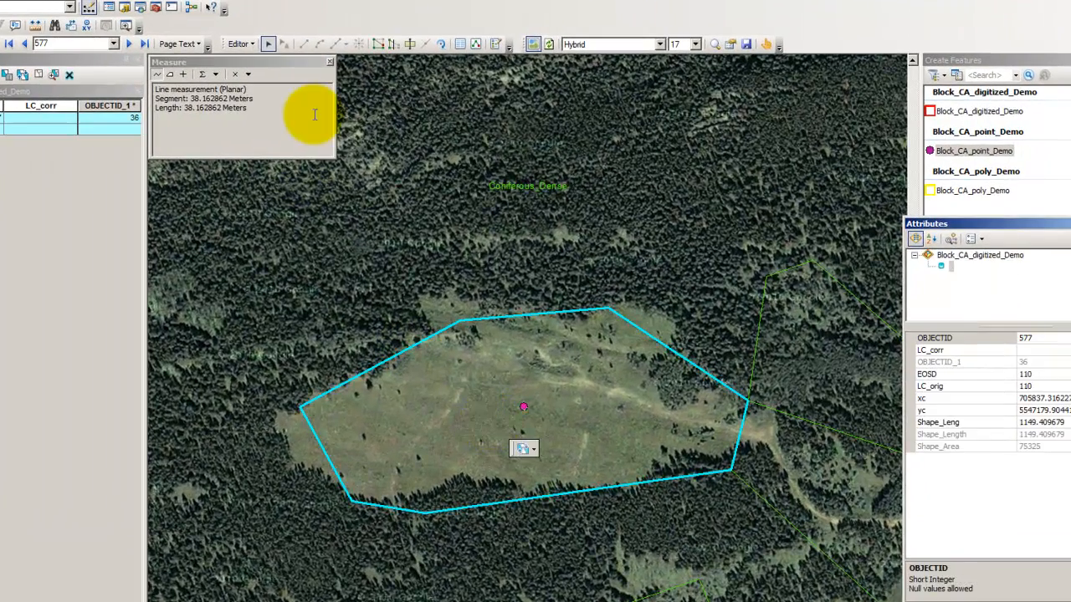
left_click(330, 62)
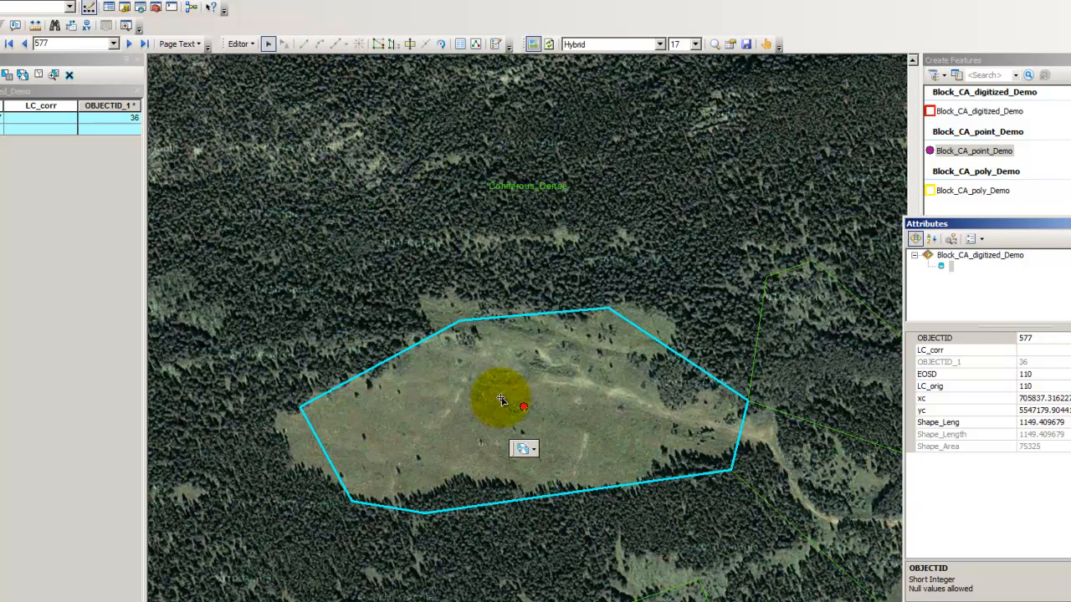
left_click_drag(968, 227, 831, 239)
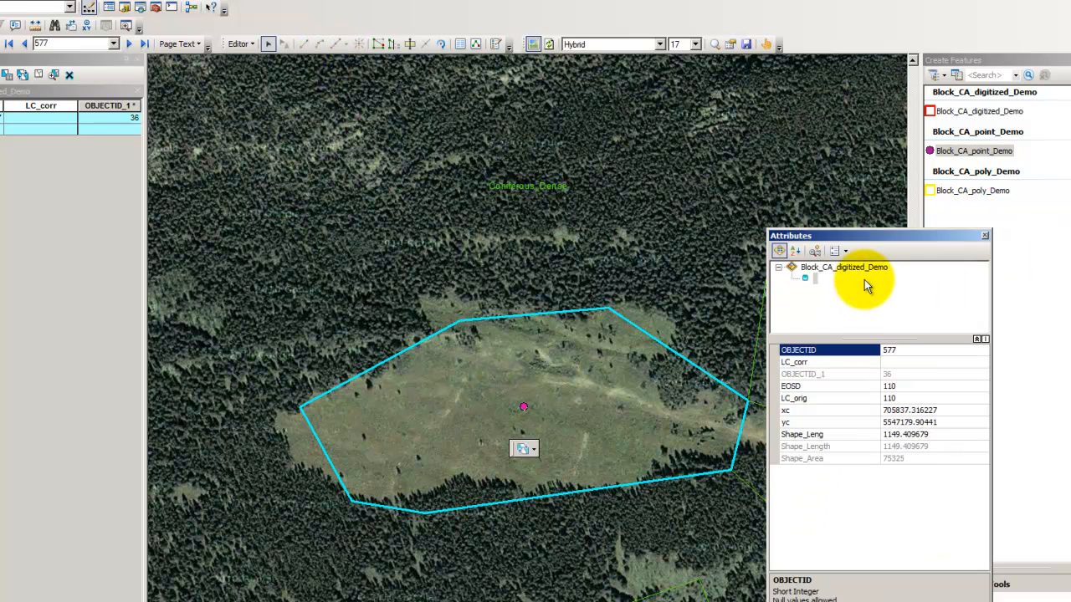
left_click(906, 361)
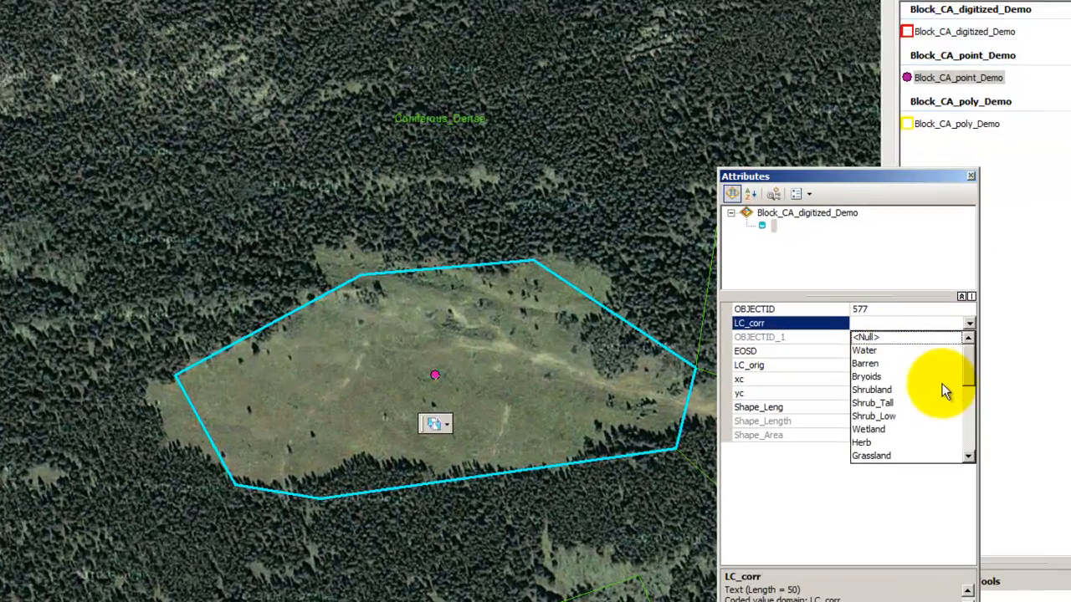
scroll(944, 391, "down", 2)
left_click(887, 378)
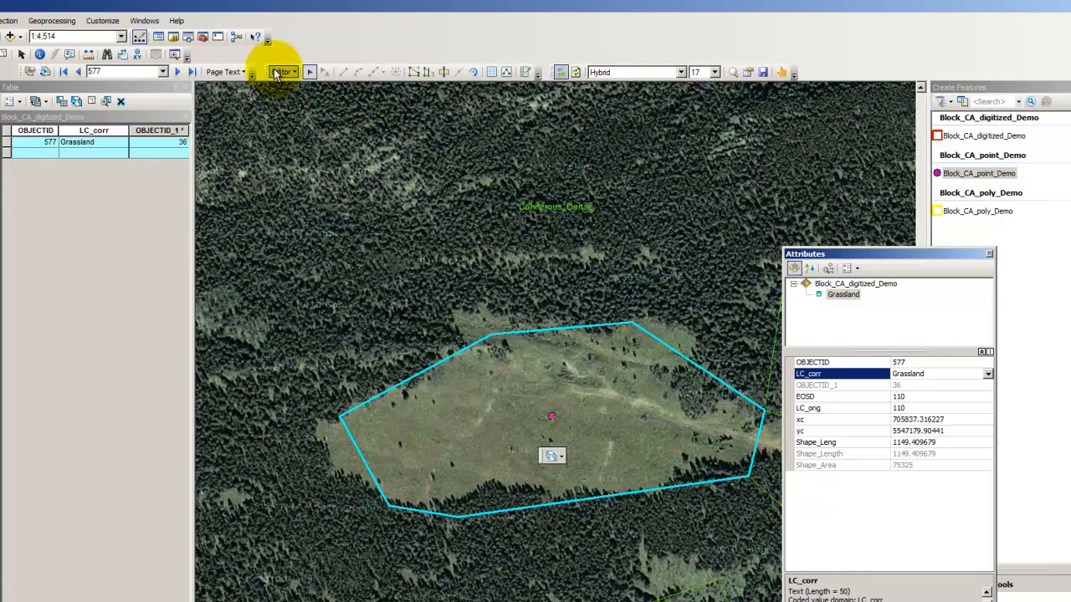
left_click(277, 74)
left_click(289, 116)
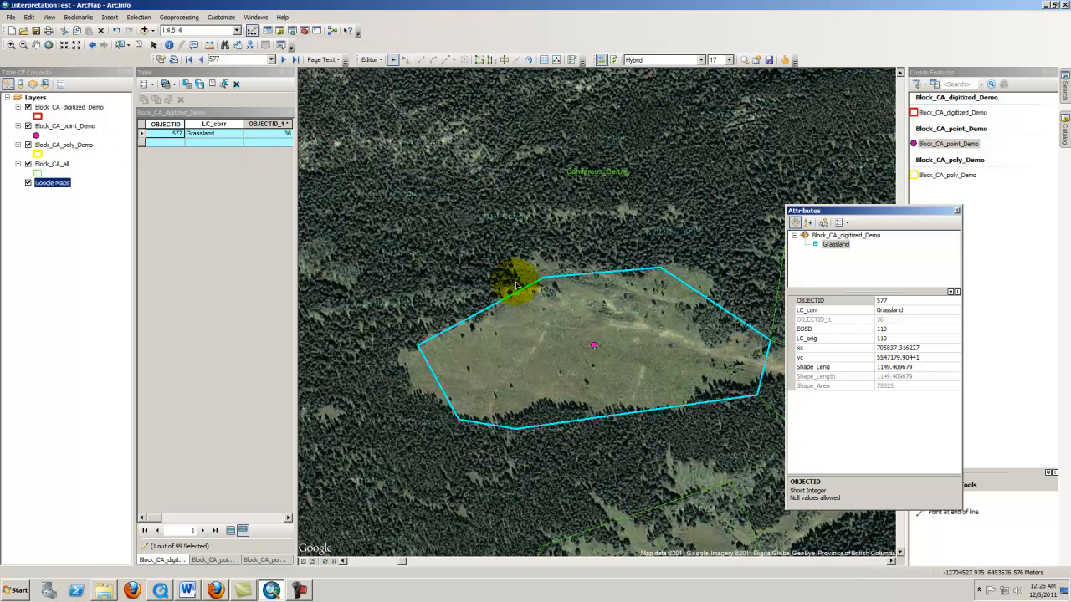
left_click(911, 311)
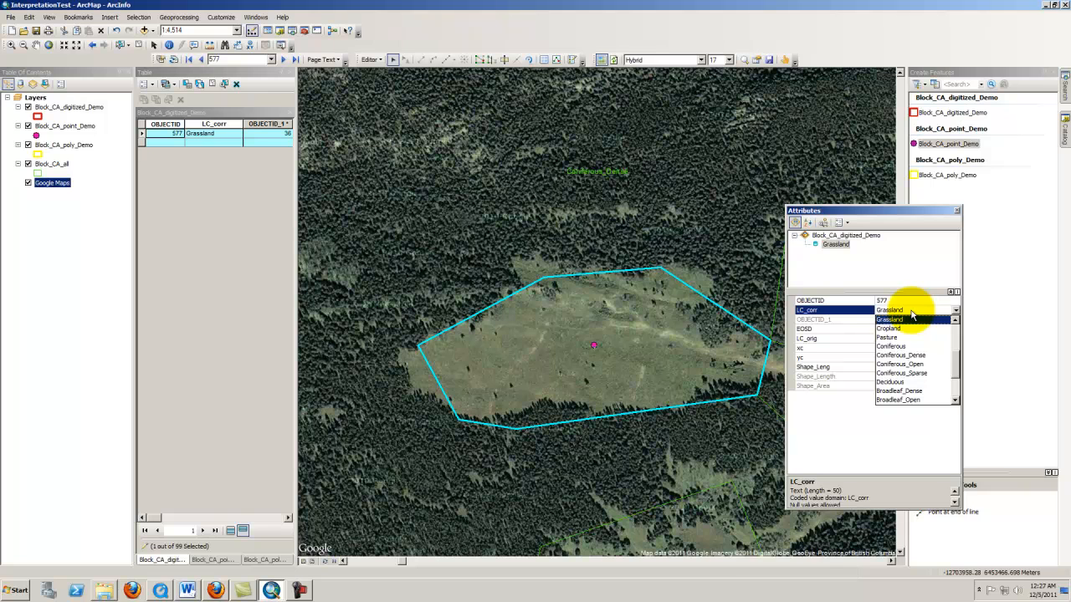
left_click(911, 311)
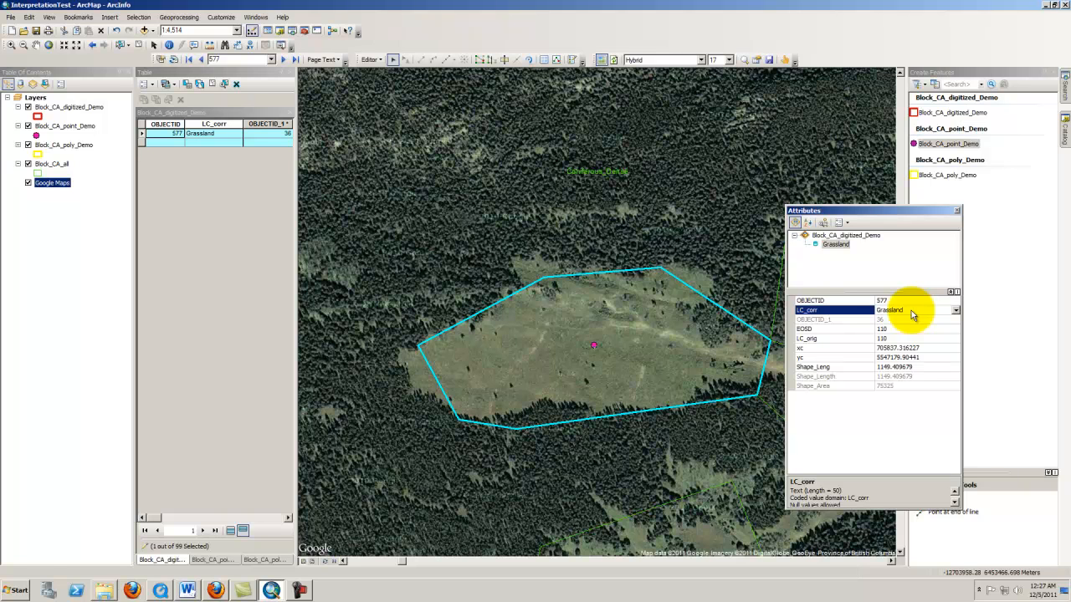
left_click(911, 311)
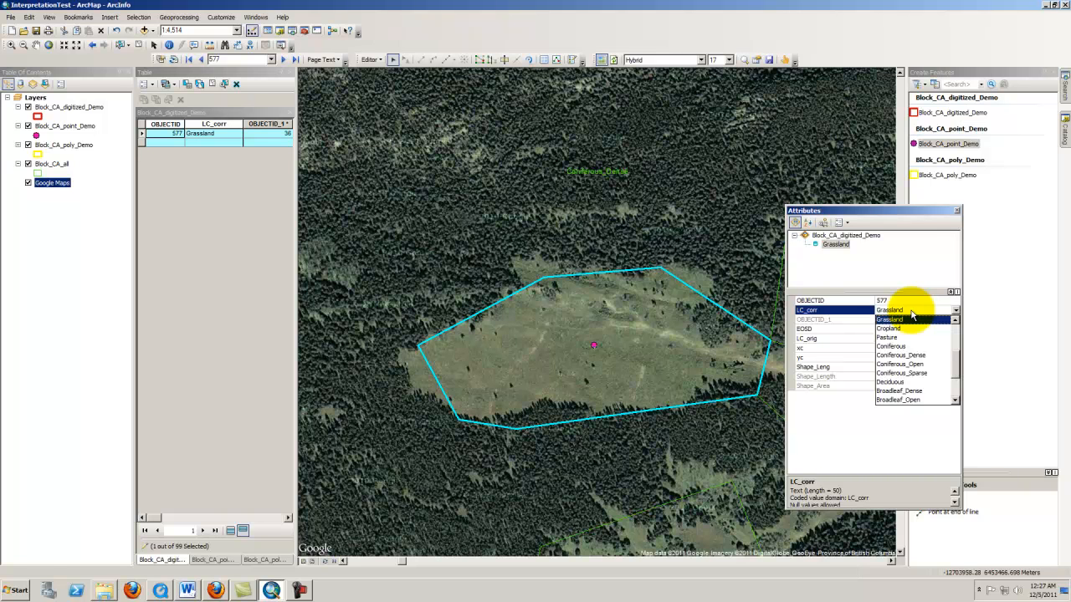
left_click(890, 219)
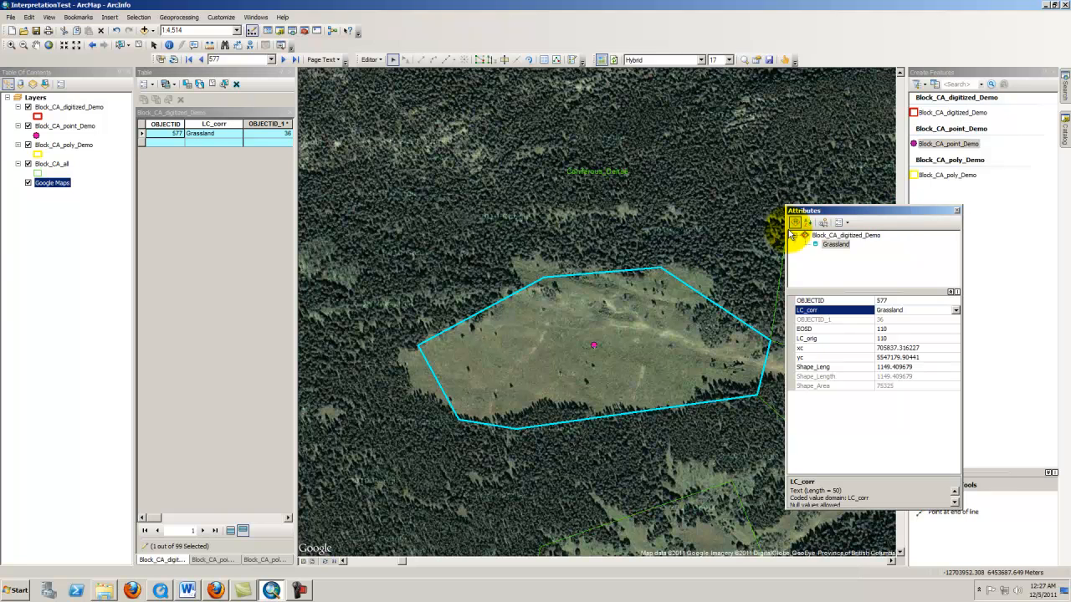
left_click_drag(805, 215, 820, 211)
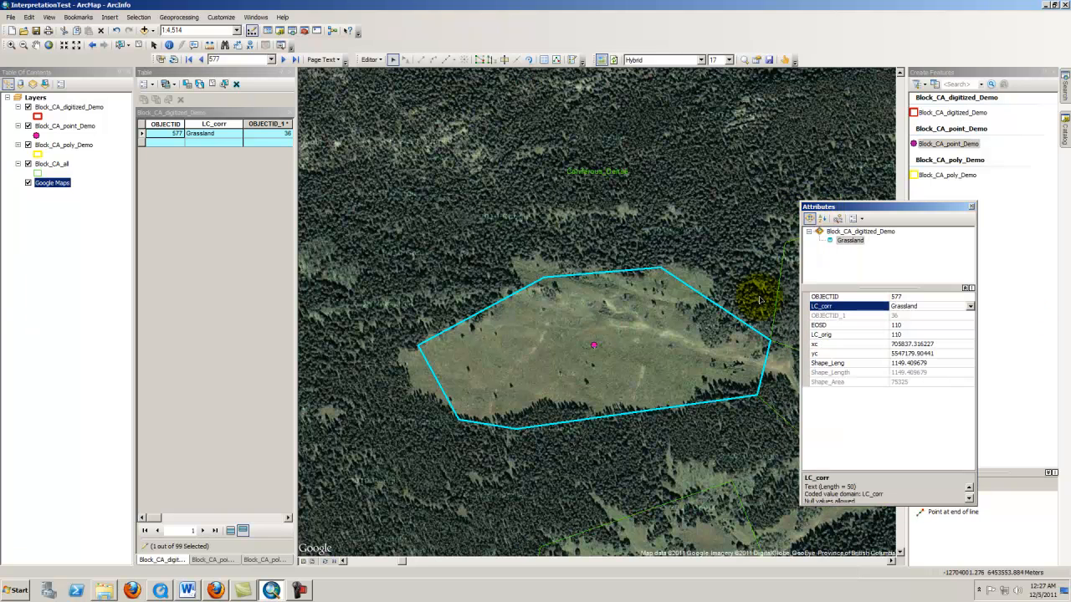
left_click_drag(772, 343, 770, 341)
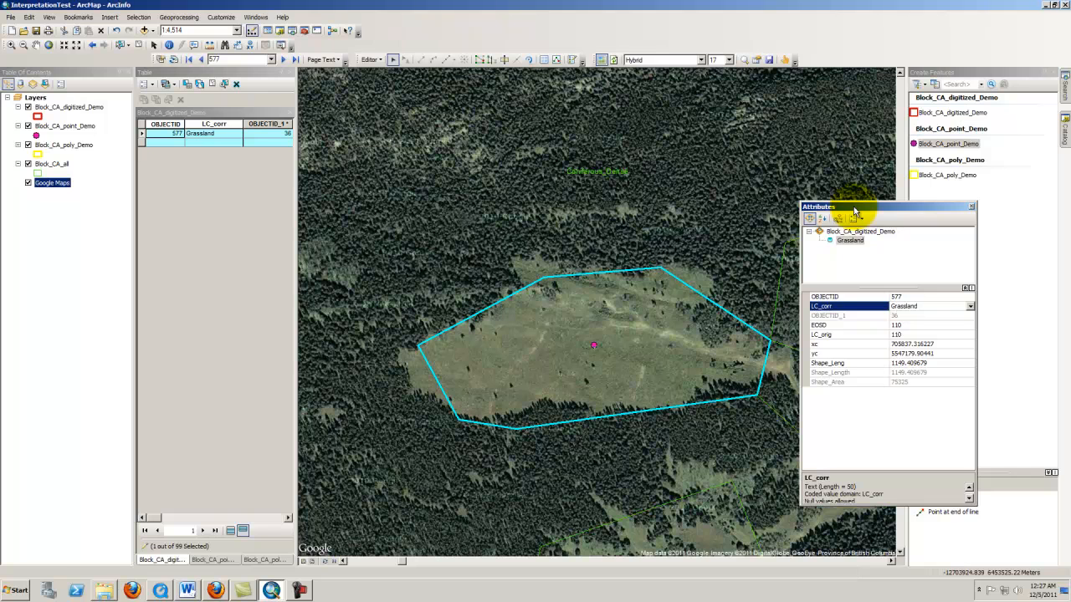